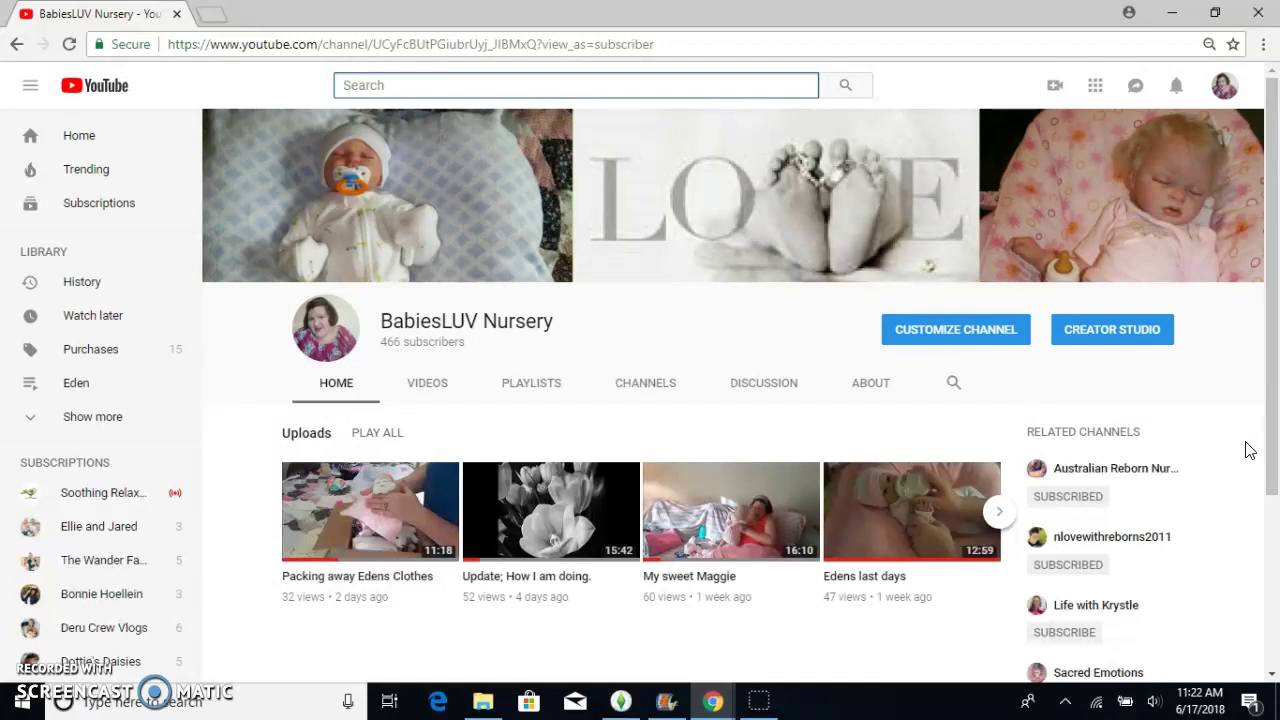
Step: Open the channel's playlist list in the Creator Studio Video Manager
click(1226, 88)
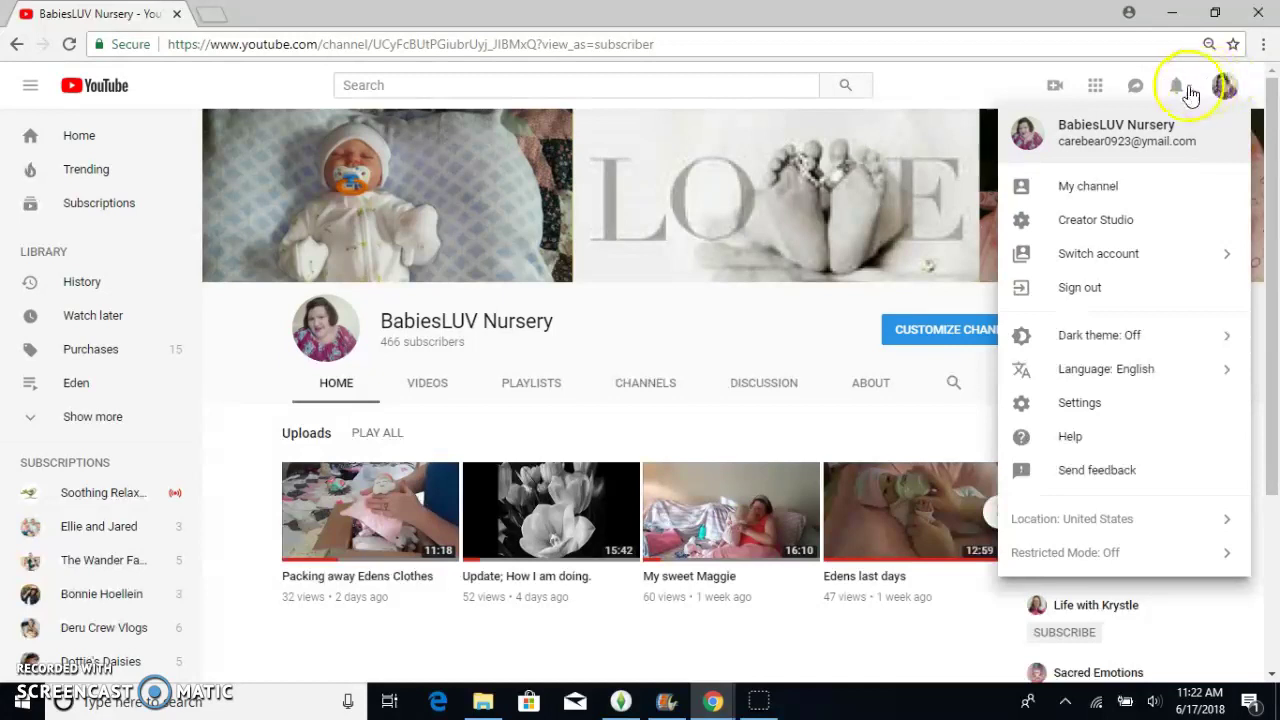
click(1090, 222)
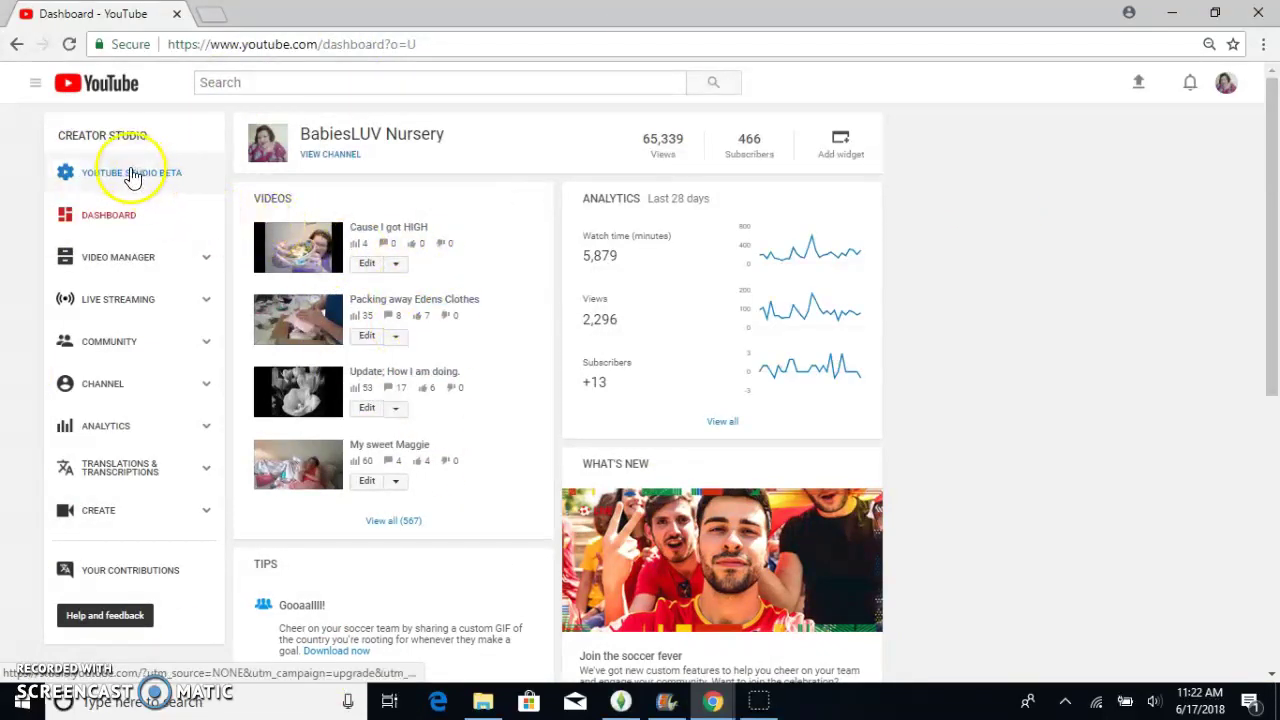
click(133, 268)
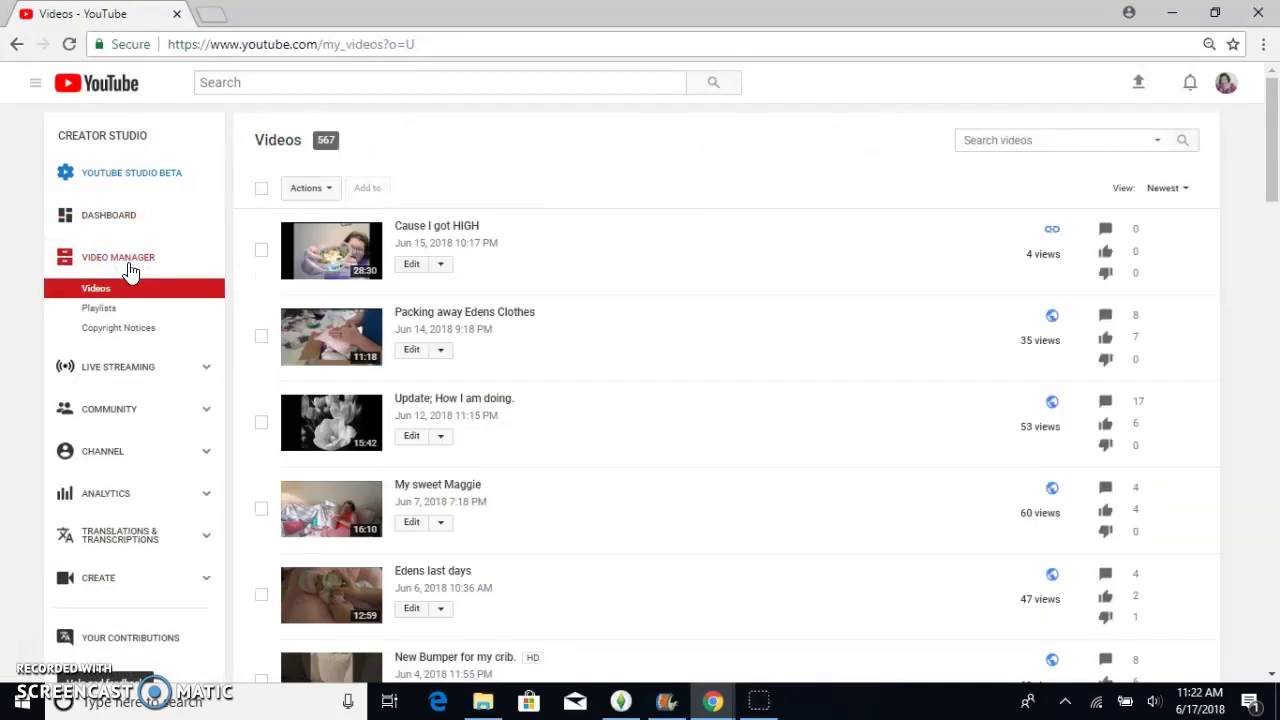
click(93, 289)
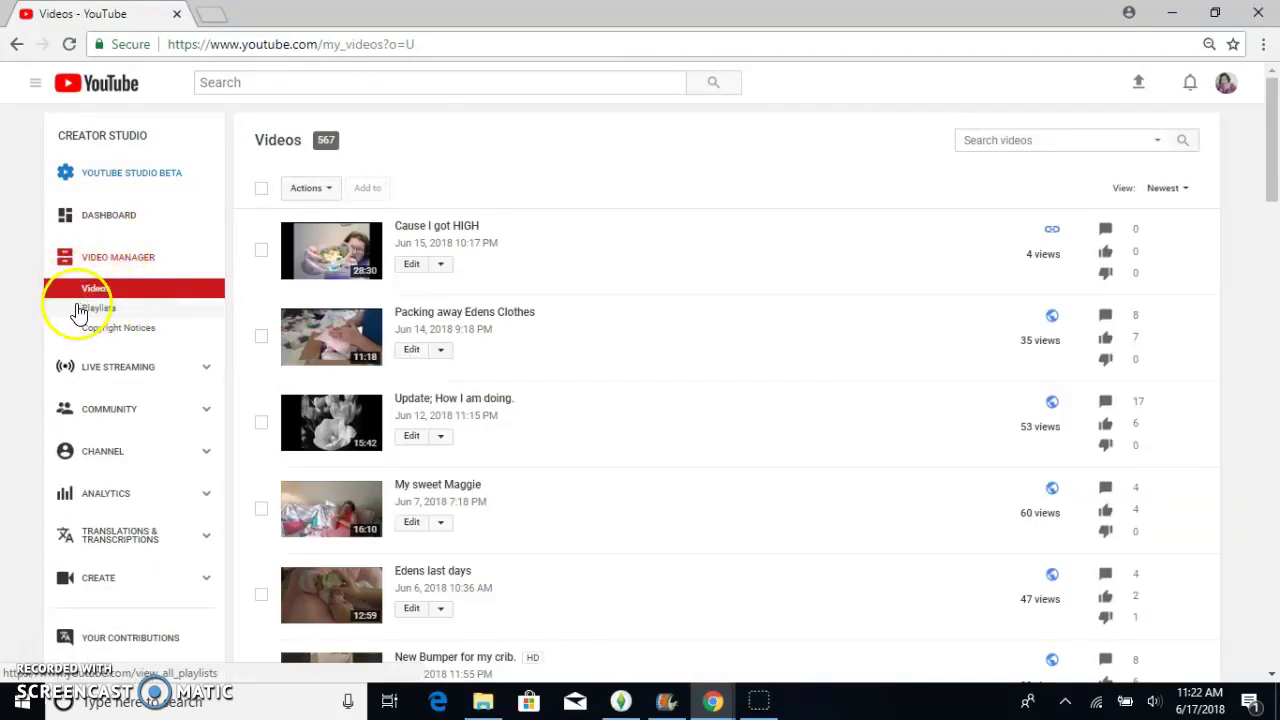
click(106, 314)
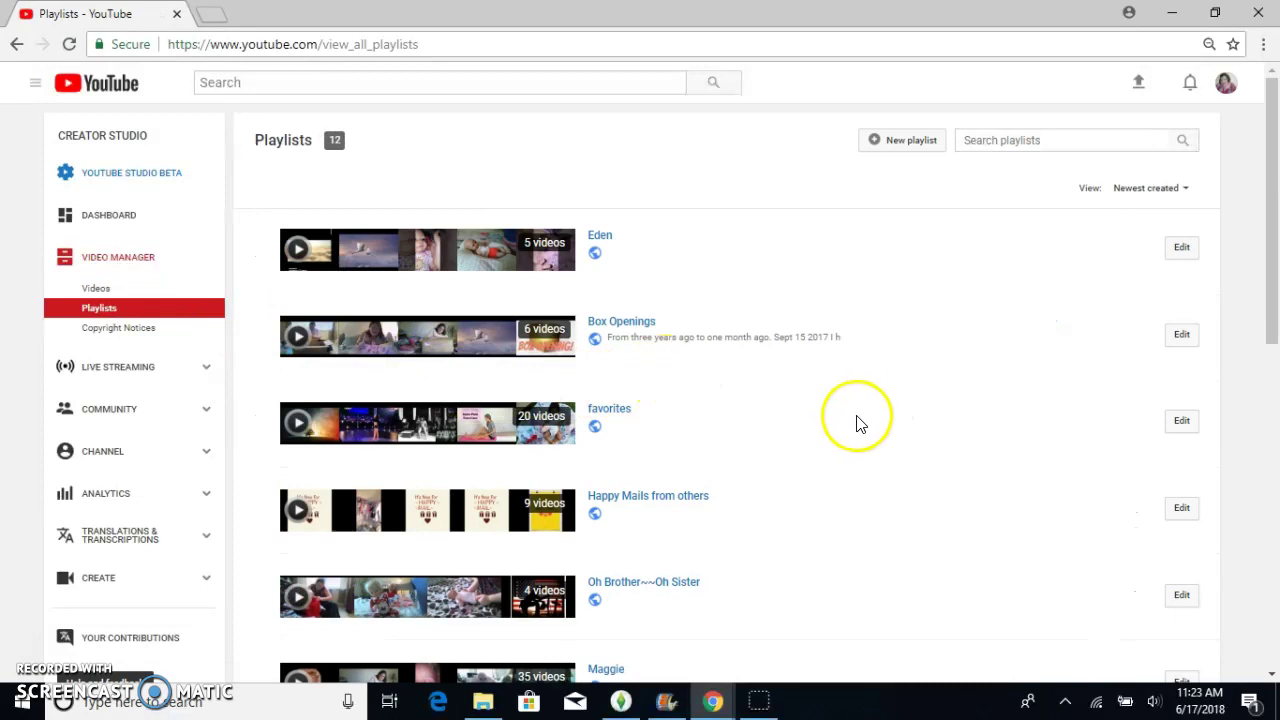
Step: Look through the channel's full list of playlists, down to Benjamin and back up to Eden
scroll(855, 425, down, 3)
scroll(850, 430, down, 3)
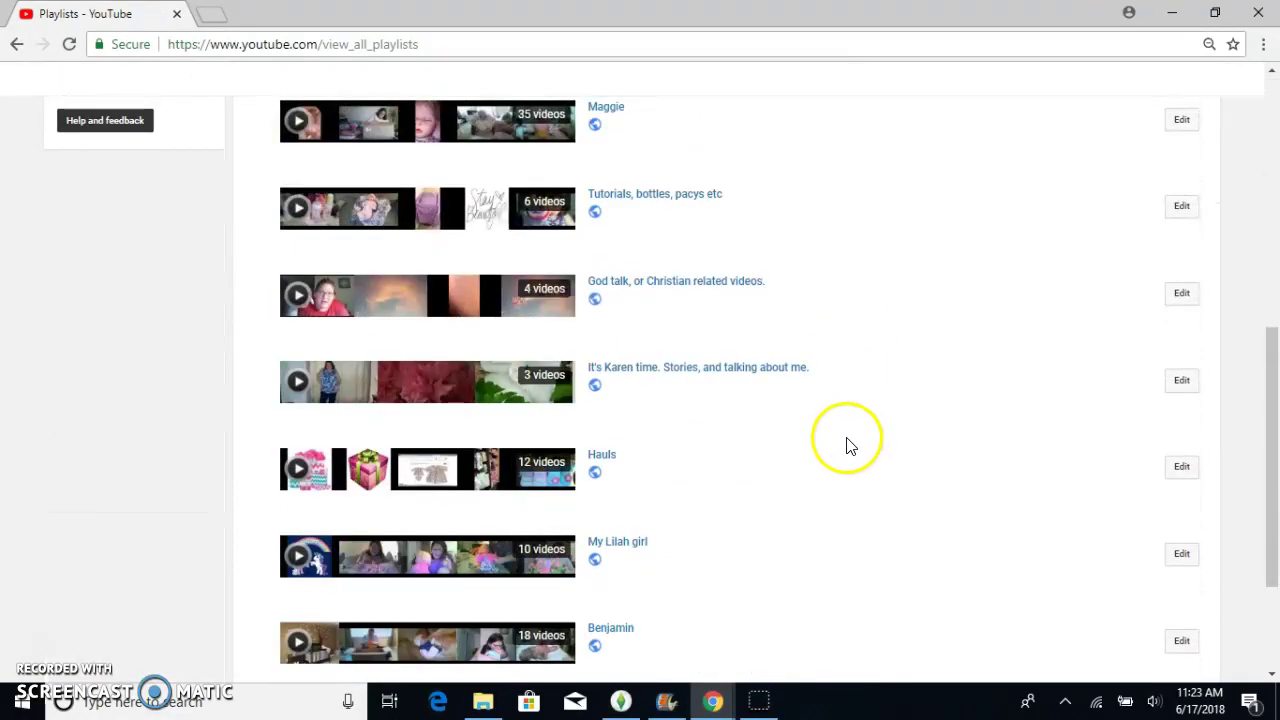
scroll(849, 440, down, 2)
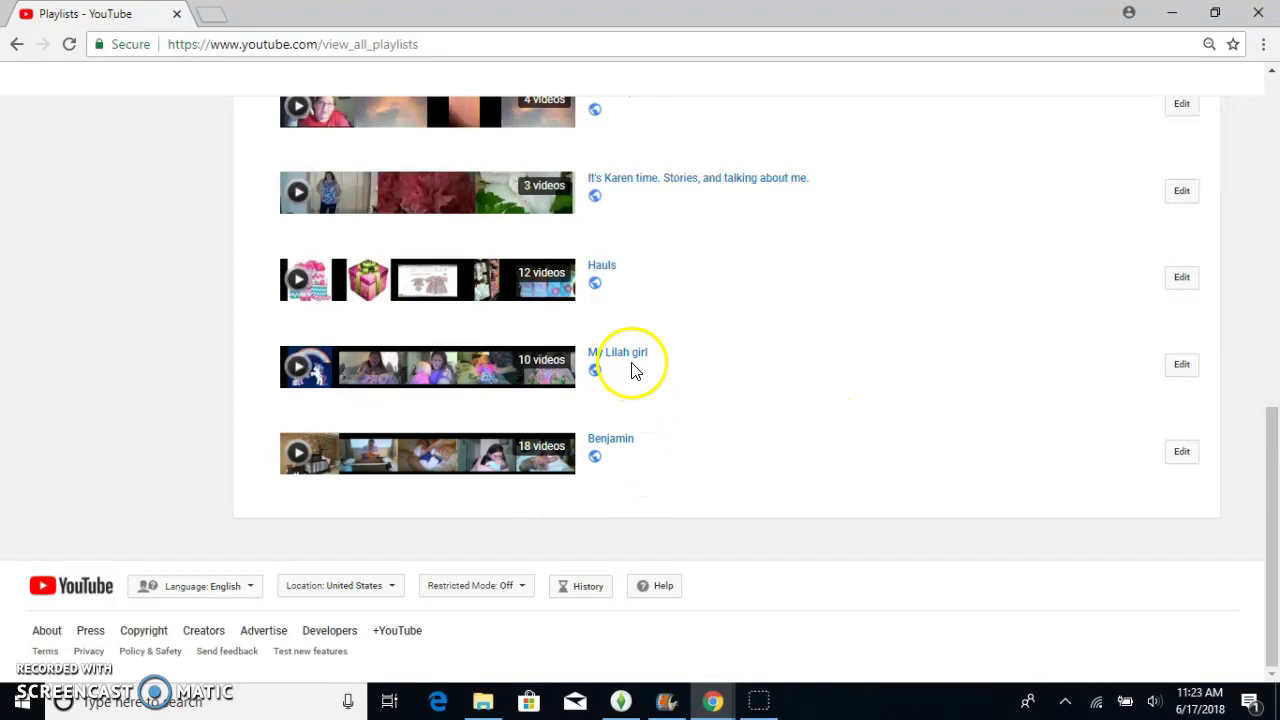
drag(637, 289, 640, 323)
click(780, 300)
scroll(800, 311, up, 1)
scroll(808, 314, up, 2)
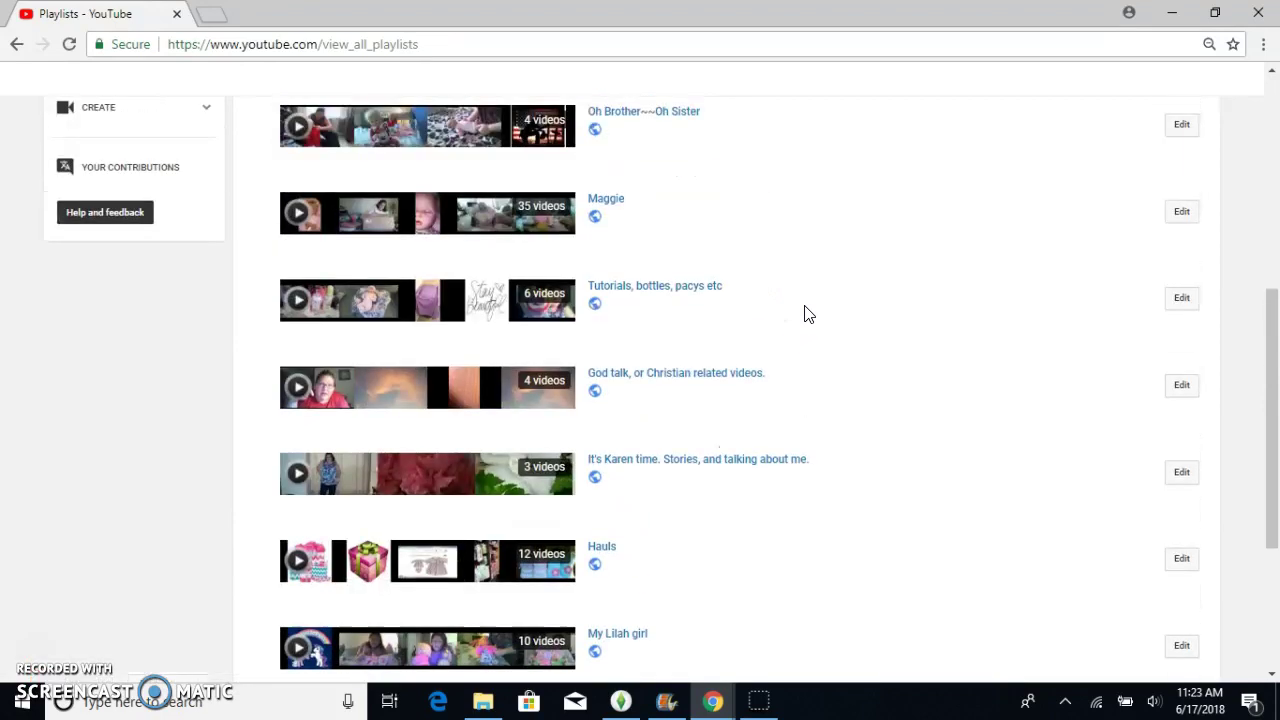
scroll(748, 306, up, 2)
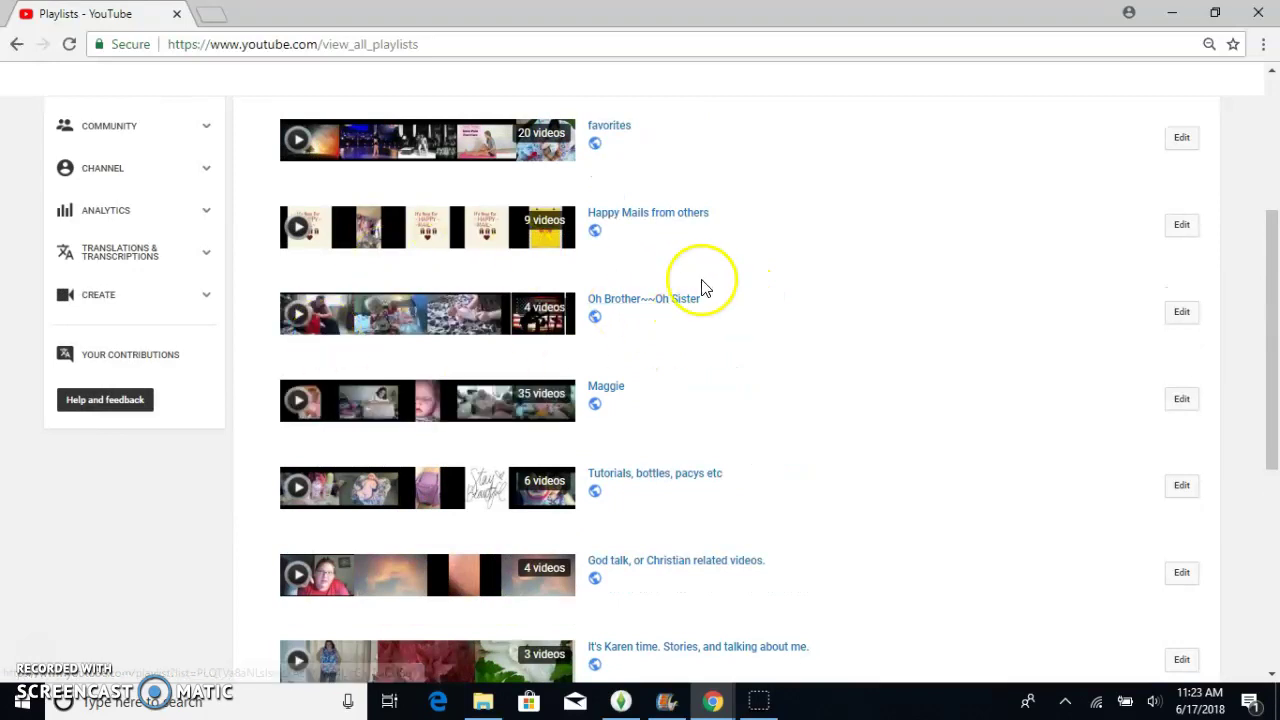
scroll(691, 323, up, 1)
scroll(693, 323, up, 2)
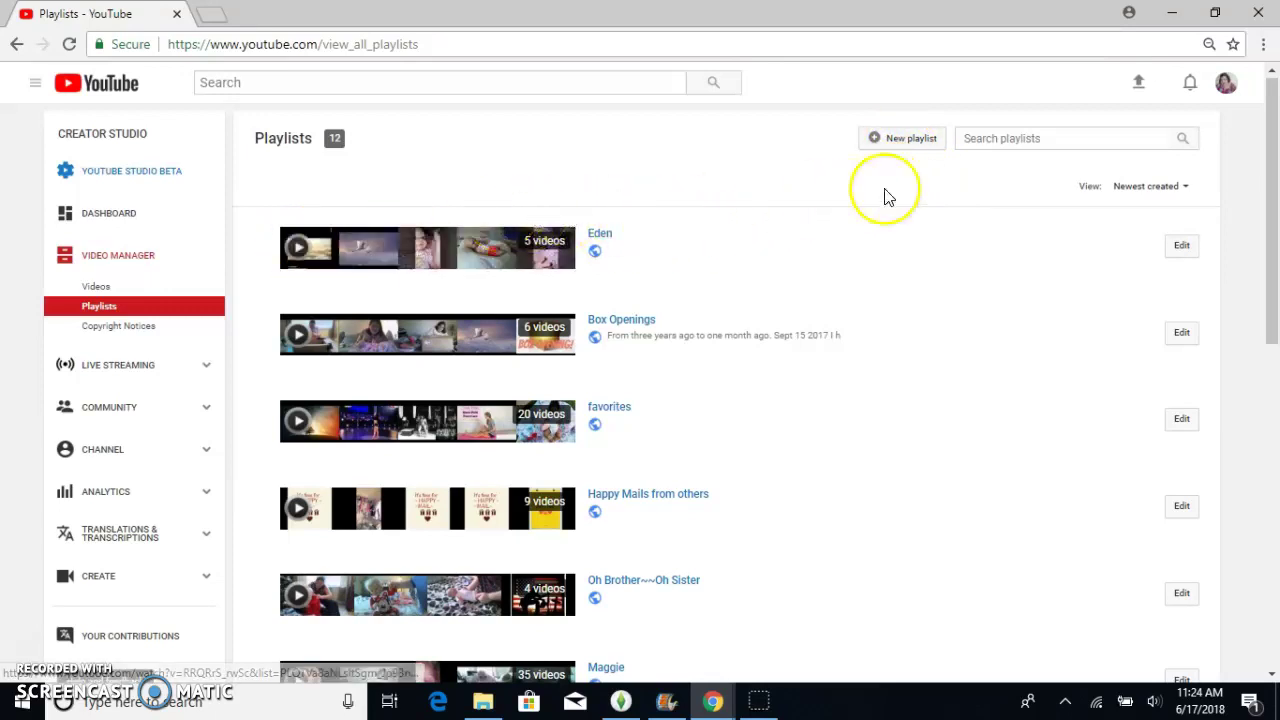
Step: Open the Eden playlist for editing and bring up the dialog for adding videos to it
click(1182, 250)
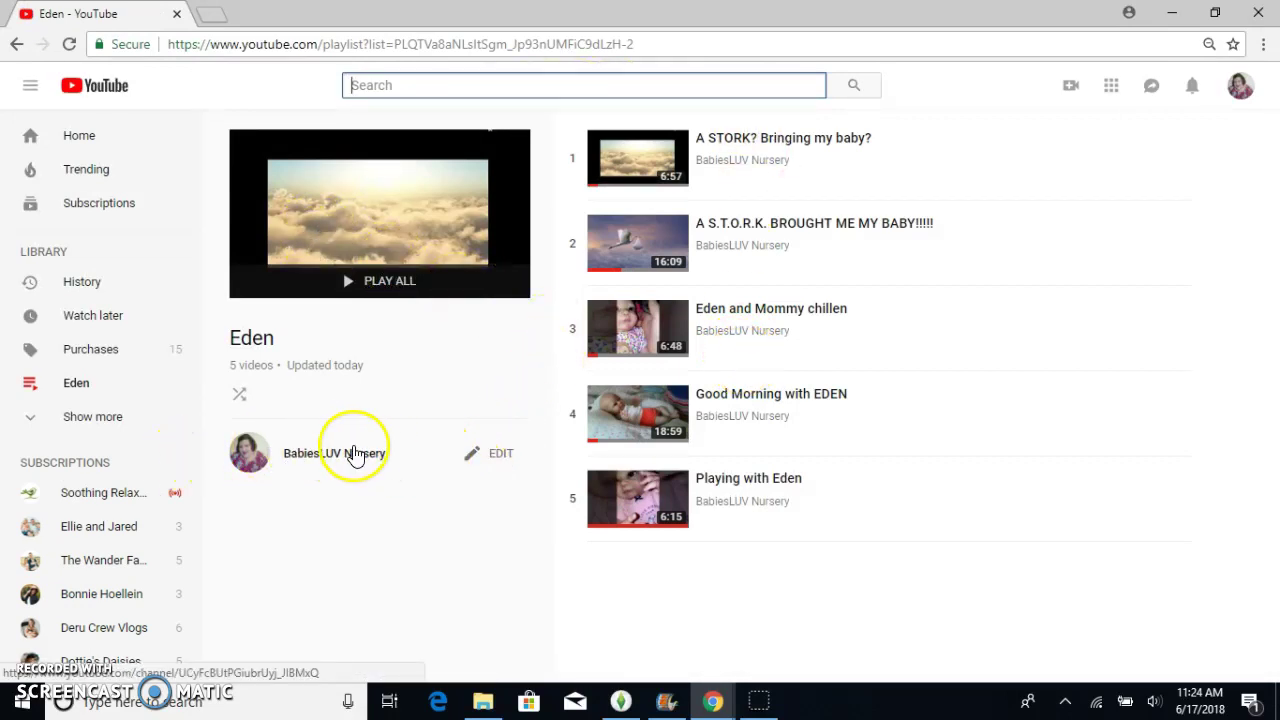
click(501, 455)
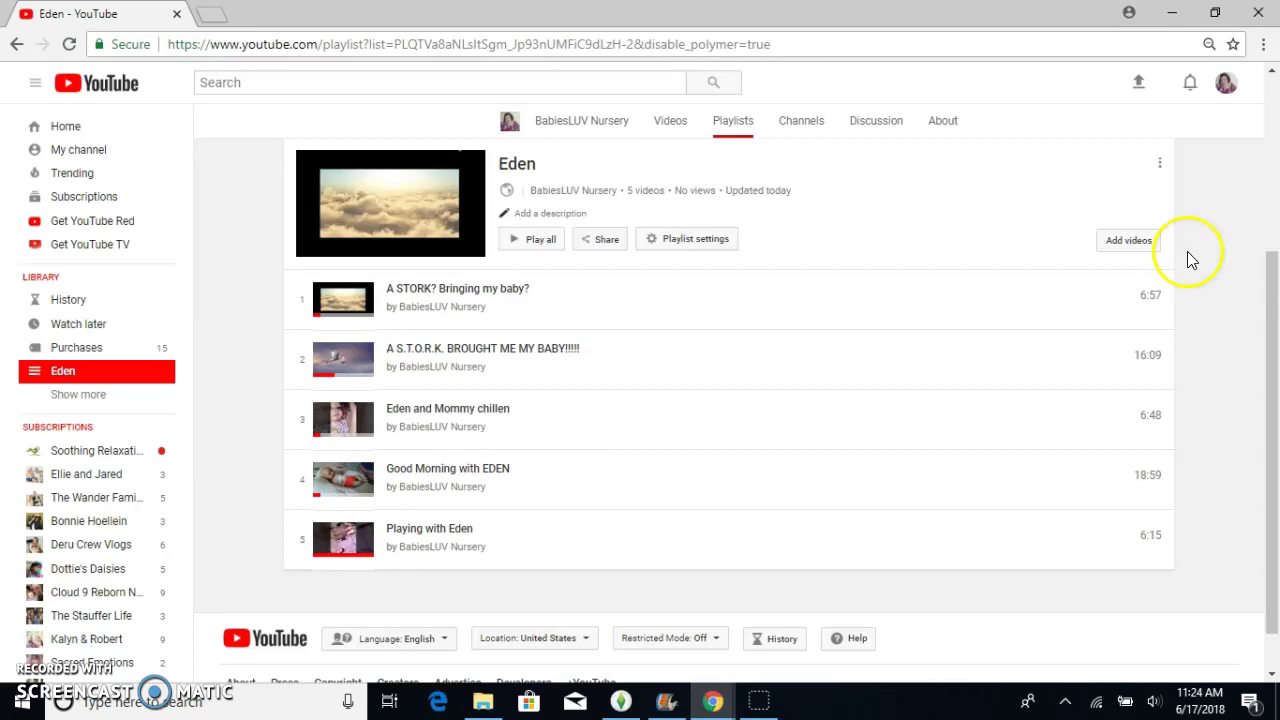
click(1136, 248)
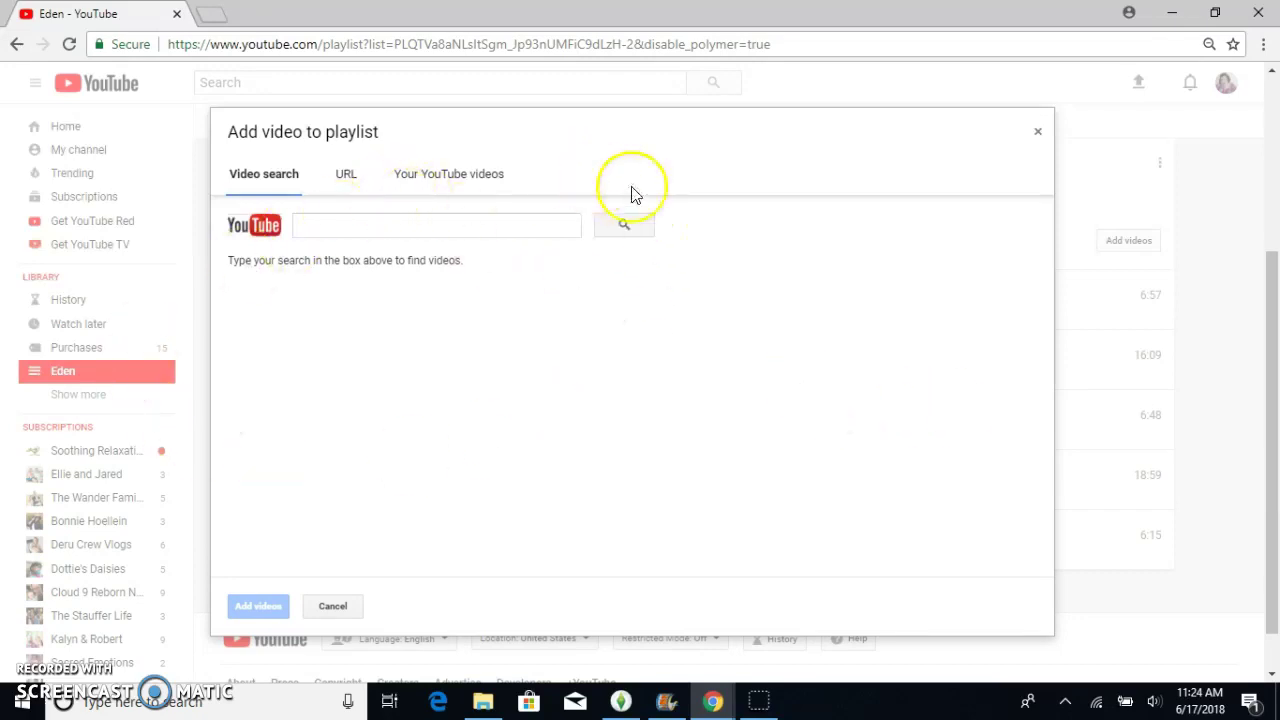
click(713, 702)
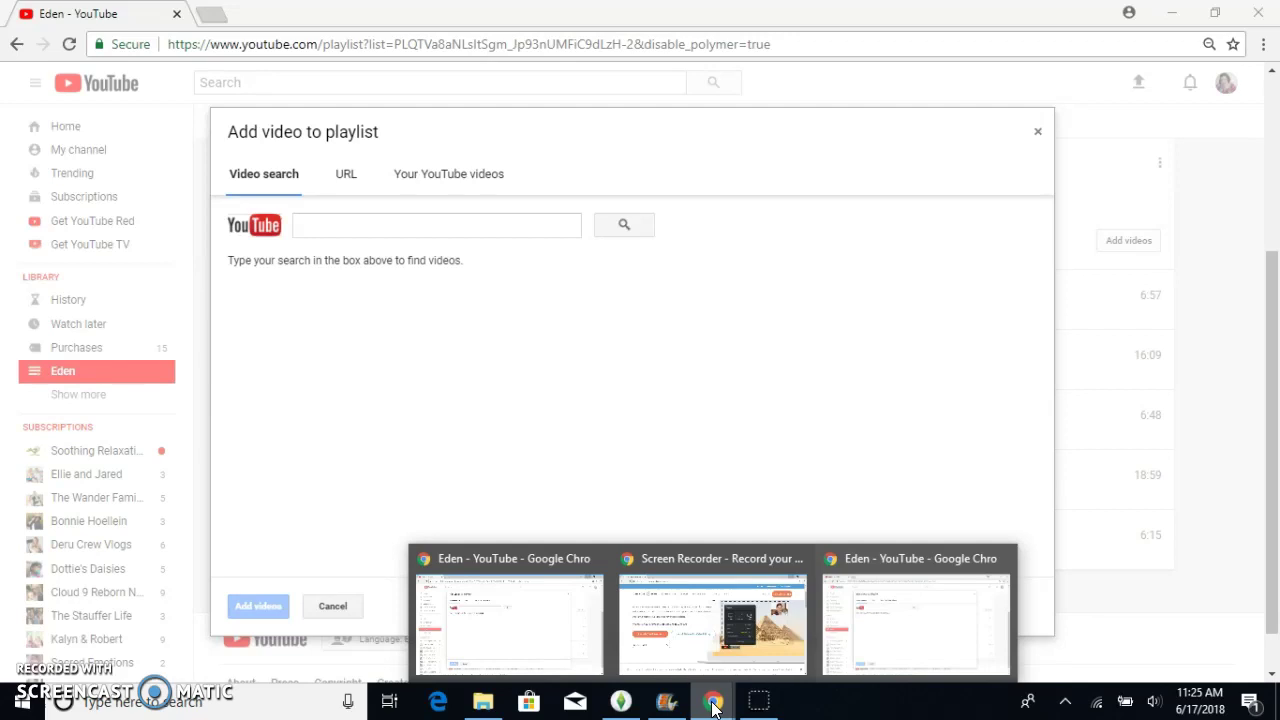
click(528, 625)
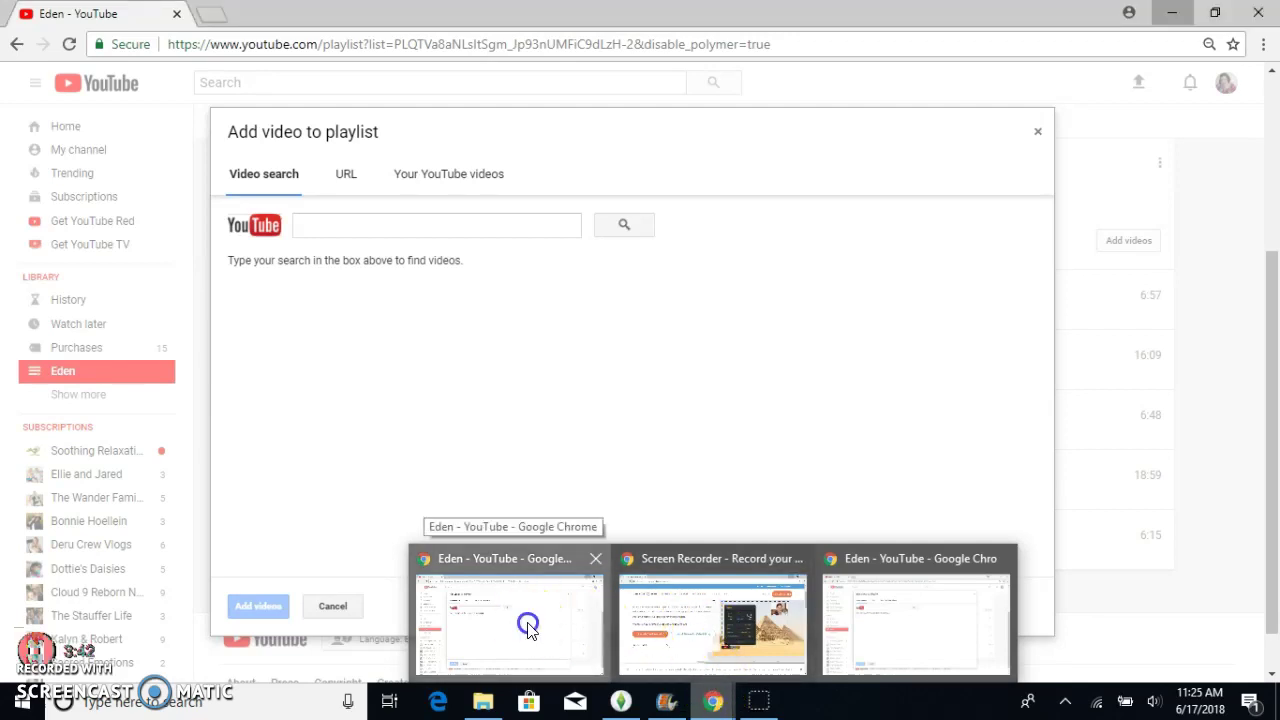
click(666, 702)
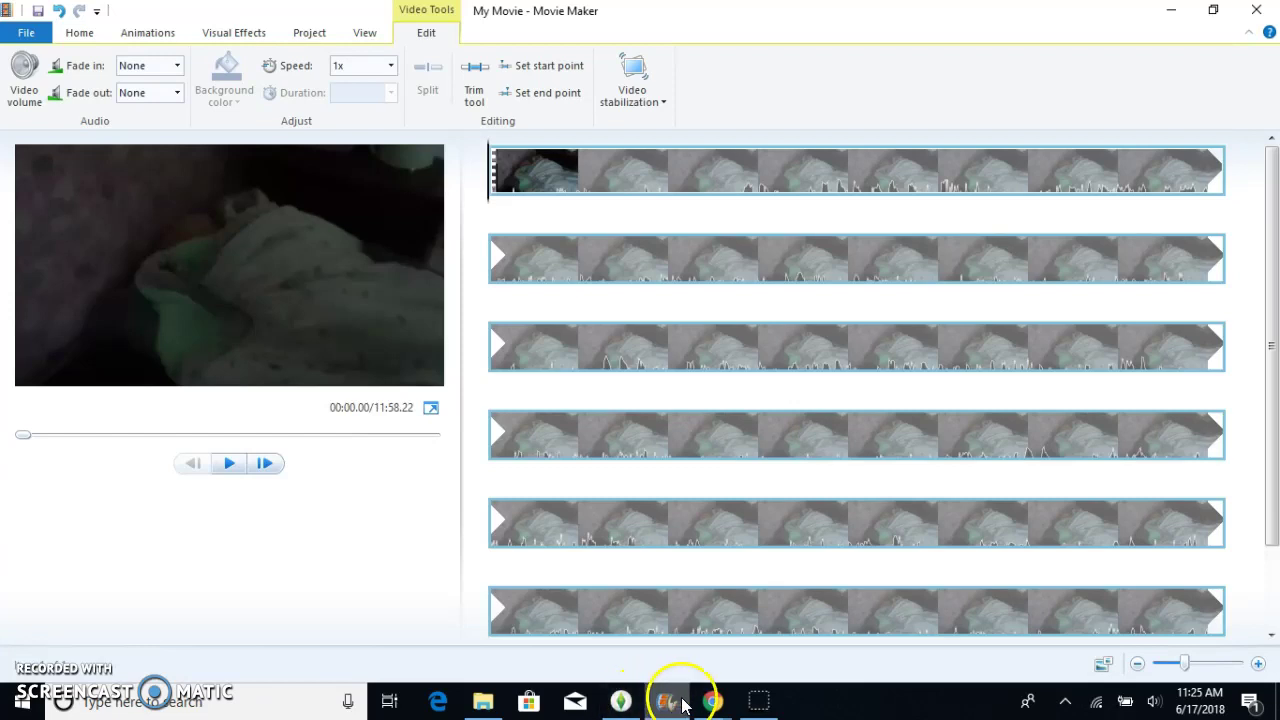
click(713, 700)
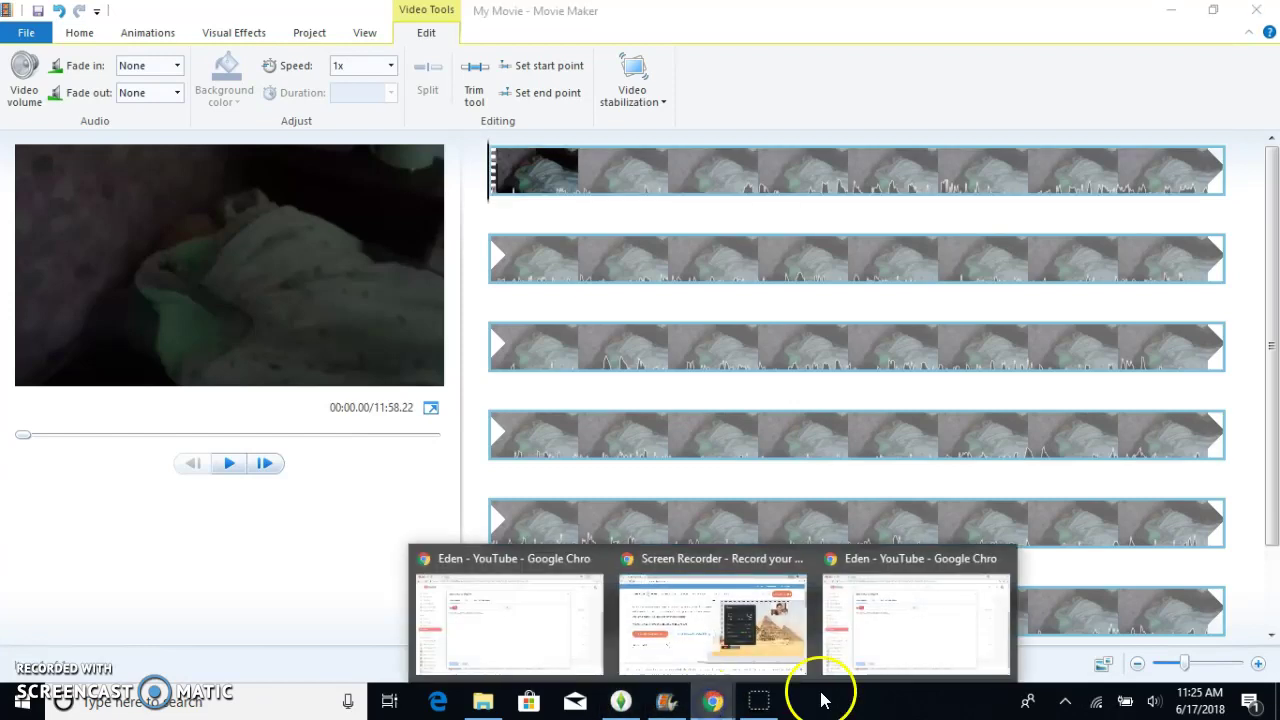
click(899, 646)
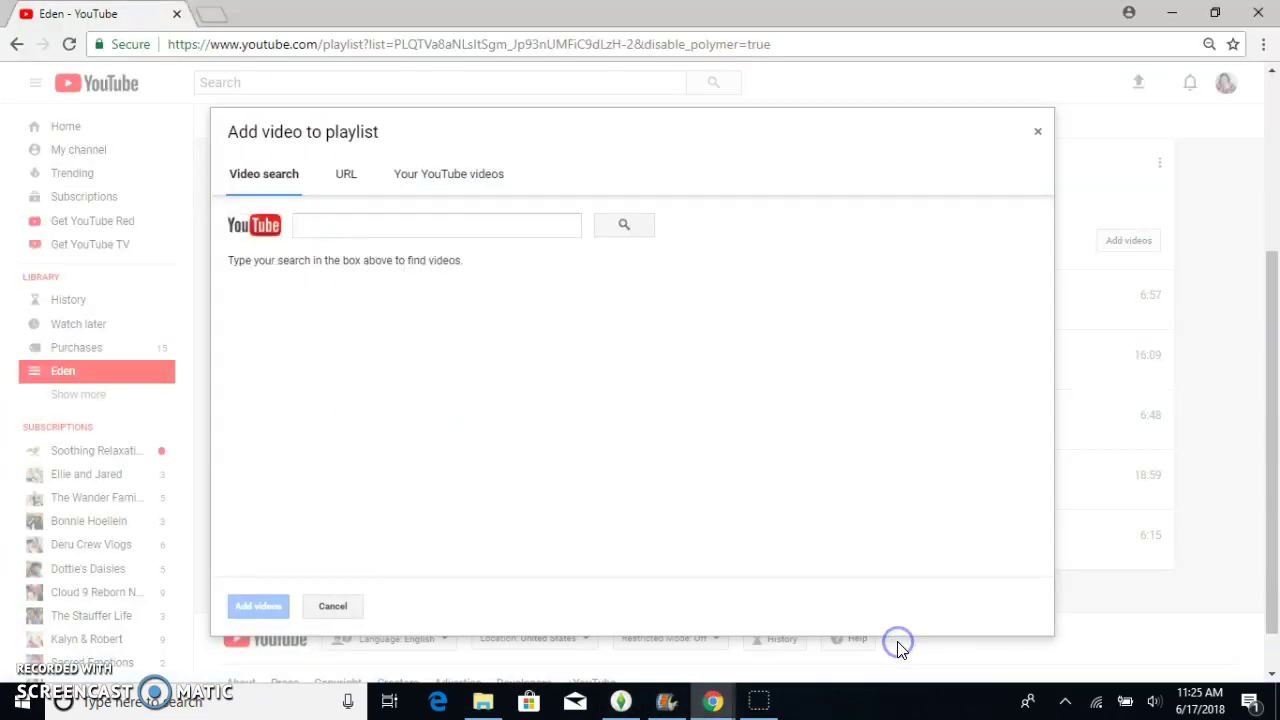
Step: Close the Add video to playlist dialog and go to the Creator Studio dashboard
click(1034, 140)
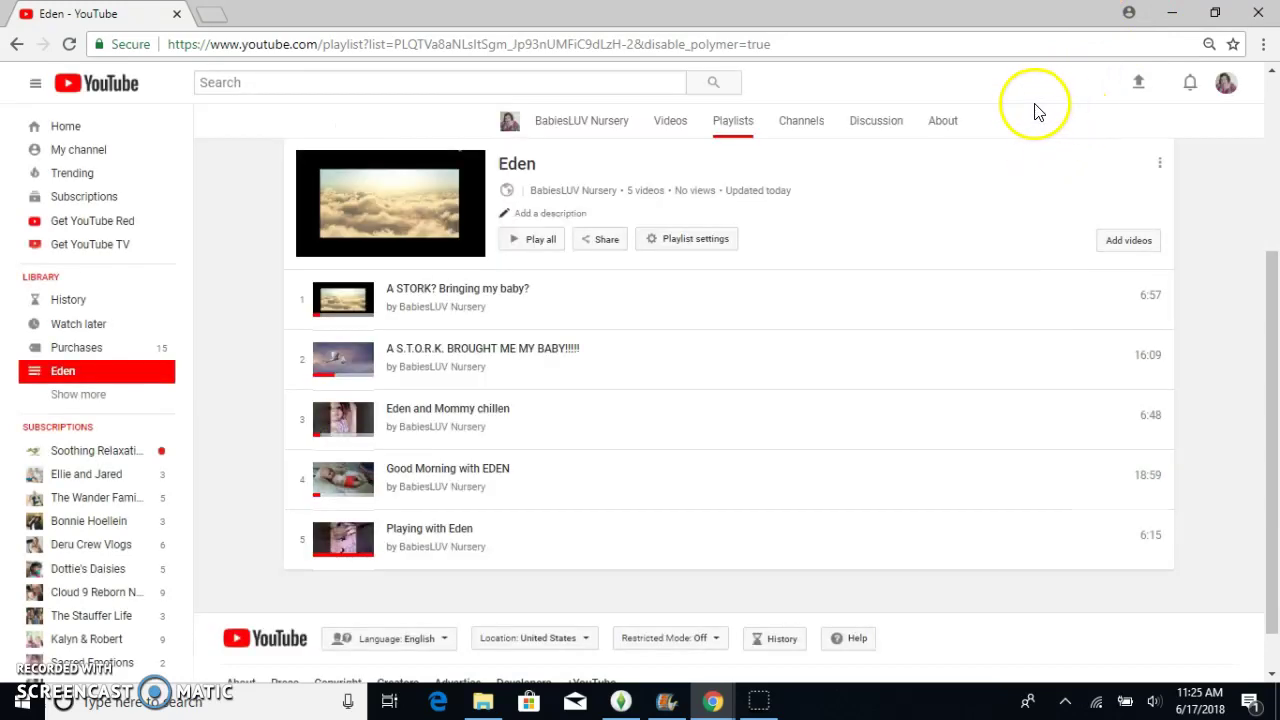
click(1225, 83)
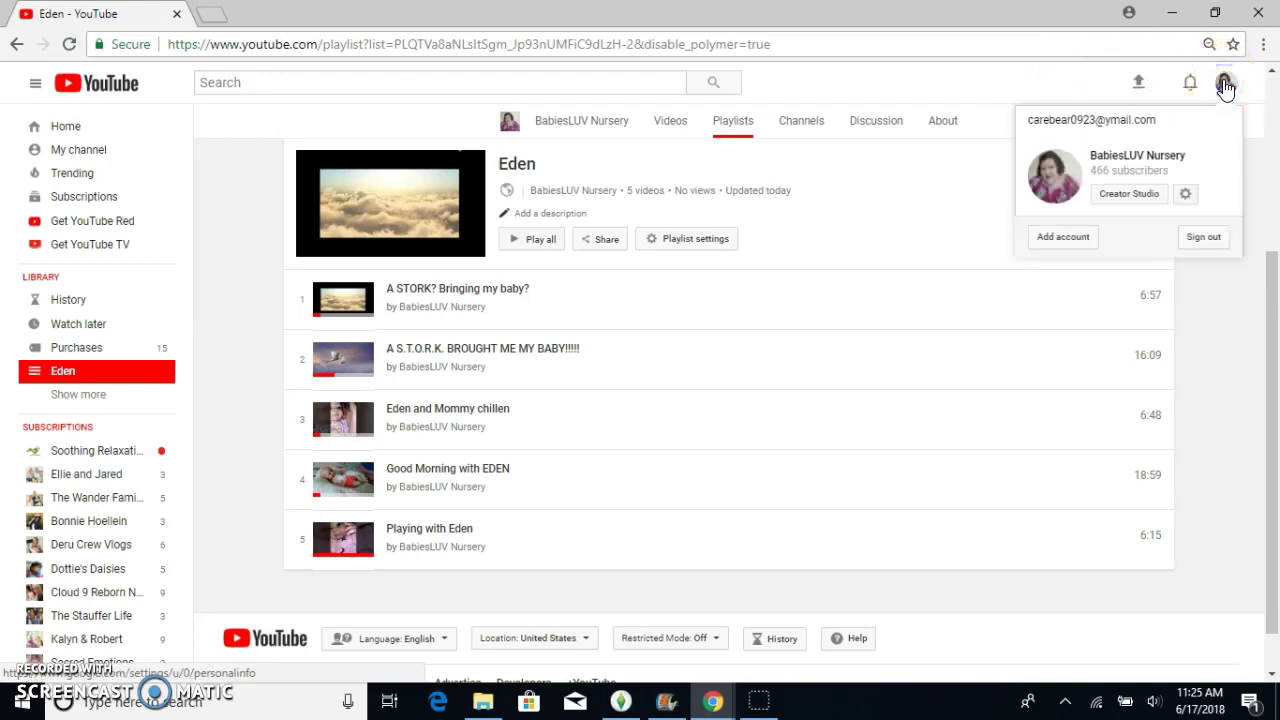
click(1141, 199)
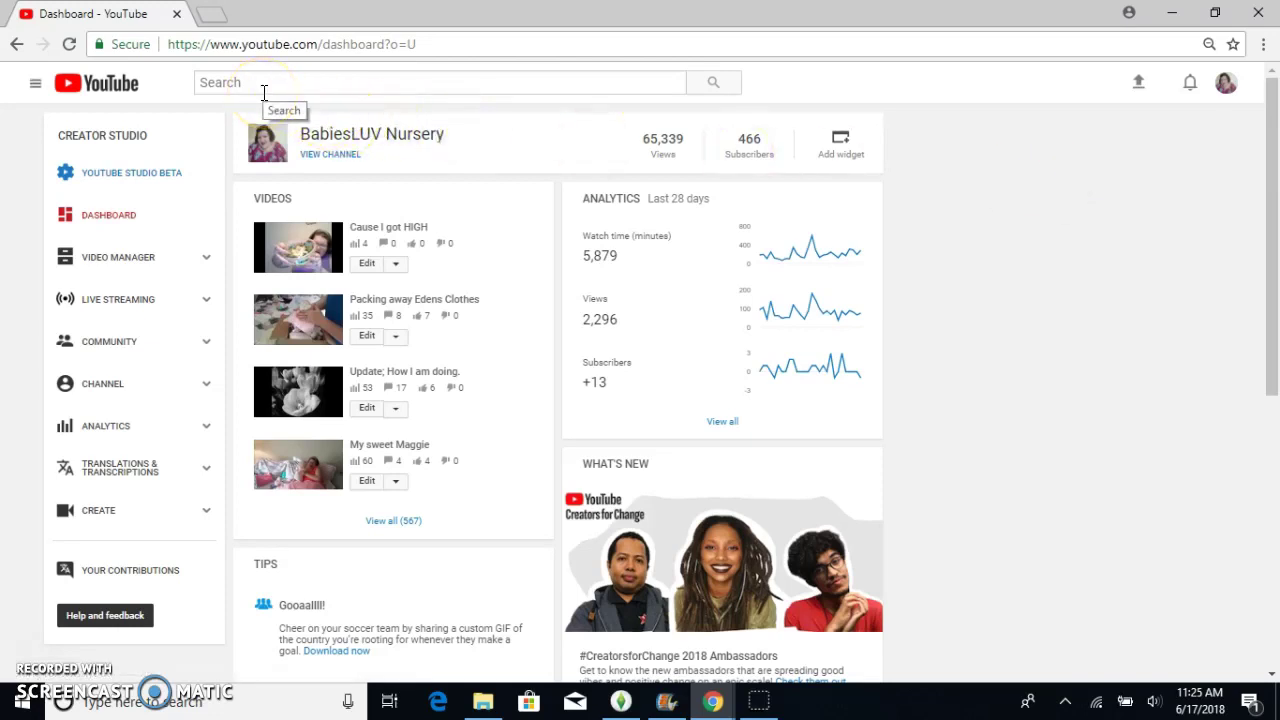
Step: Clear the open browser and Movie Maker windows off the screen to show the desktop
click(1172, 13)
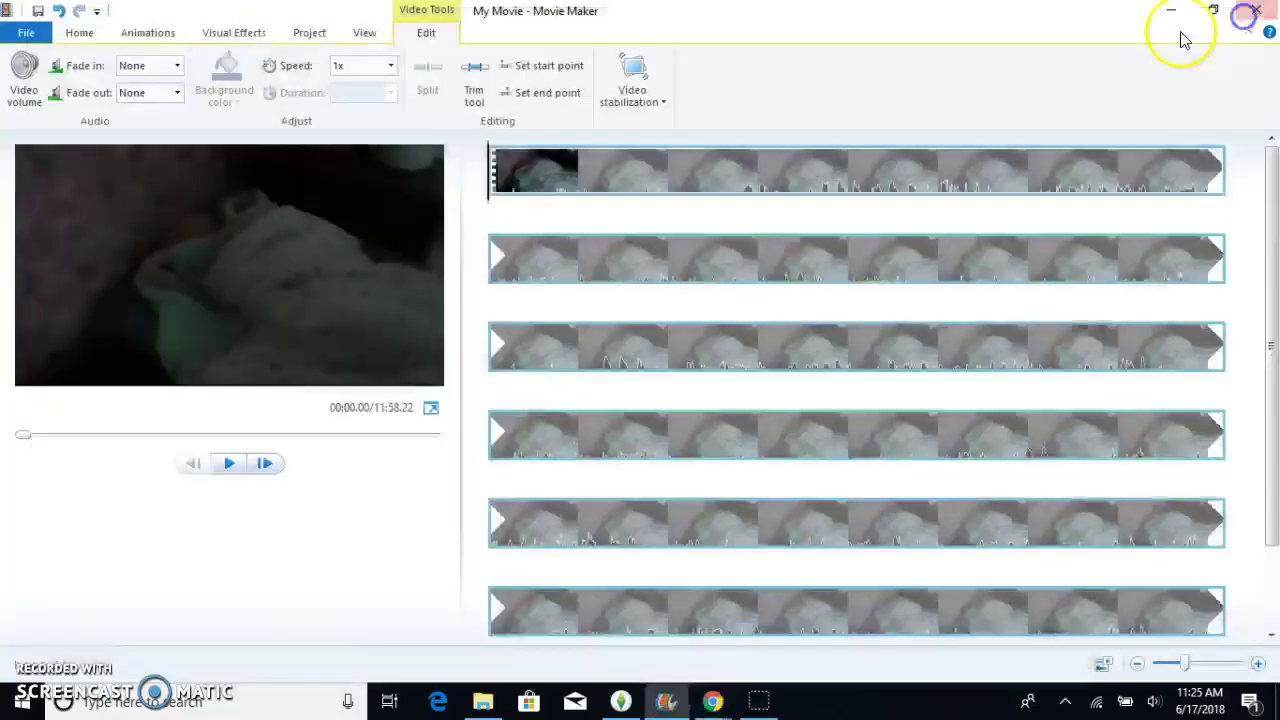
click(1172, 12)
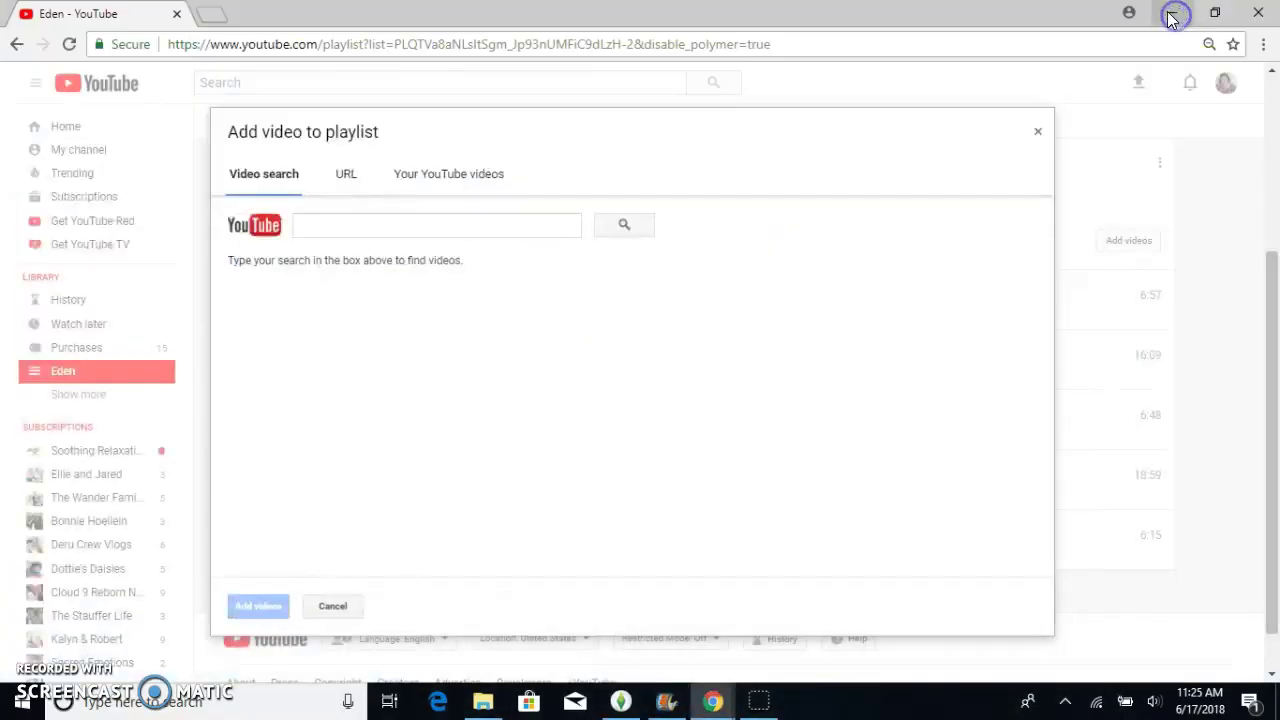
click(1184, 15)
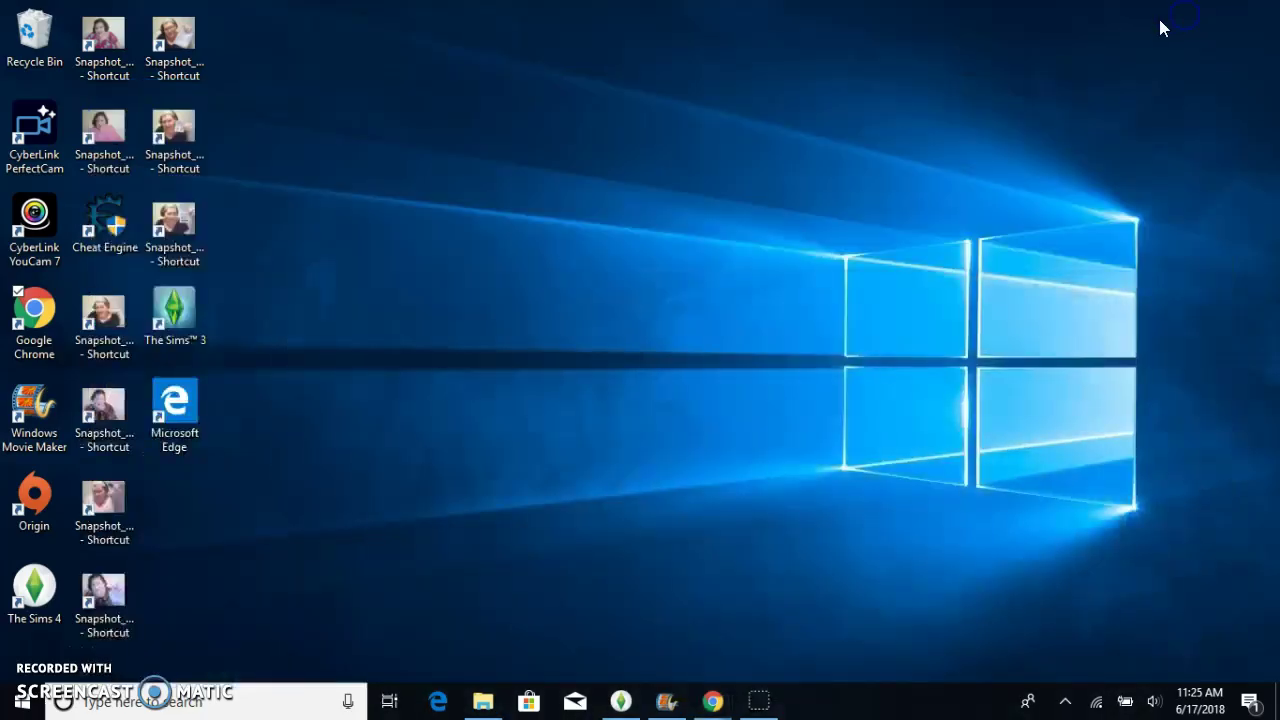
Step: Open the BabiesLUV Nursery YouTube channel in a new Google Chrome window and maximize the window
double_click(32, 312)
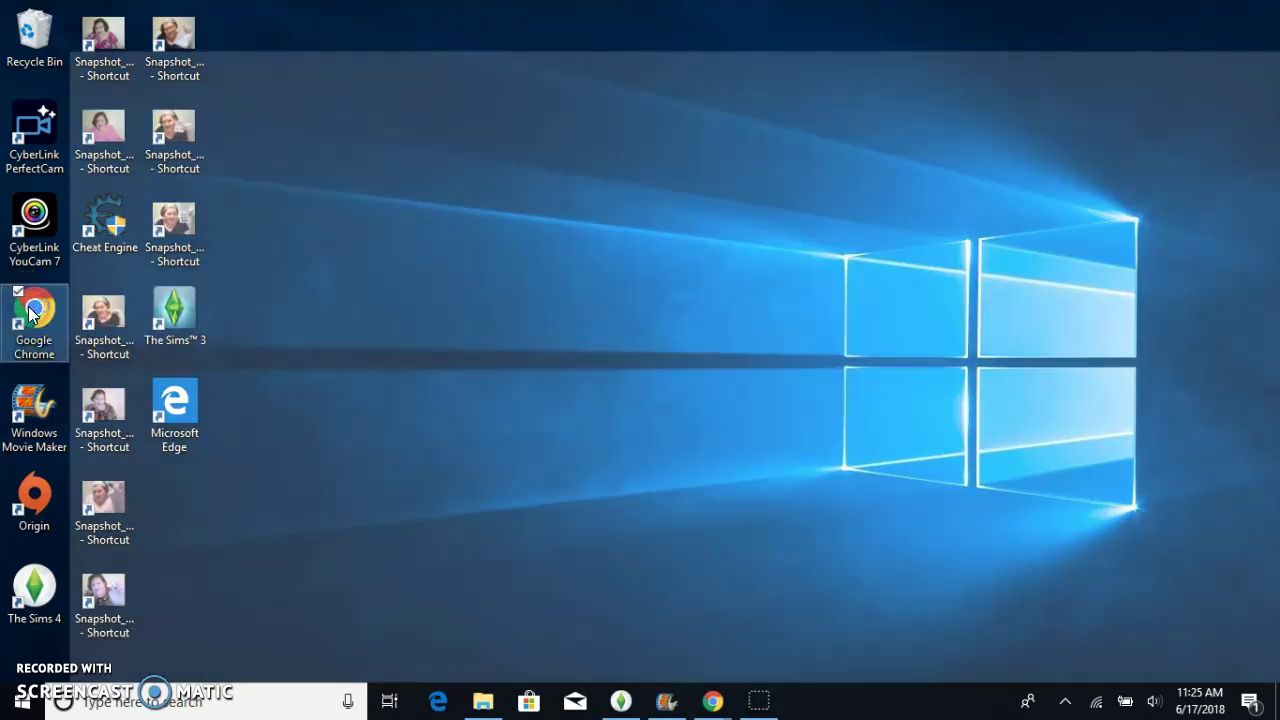
click(123, 275)
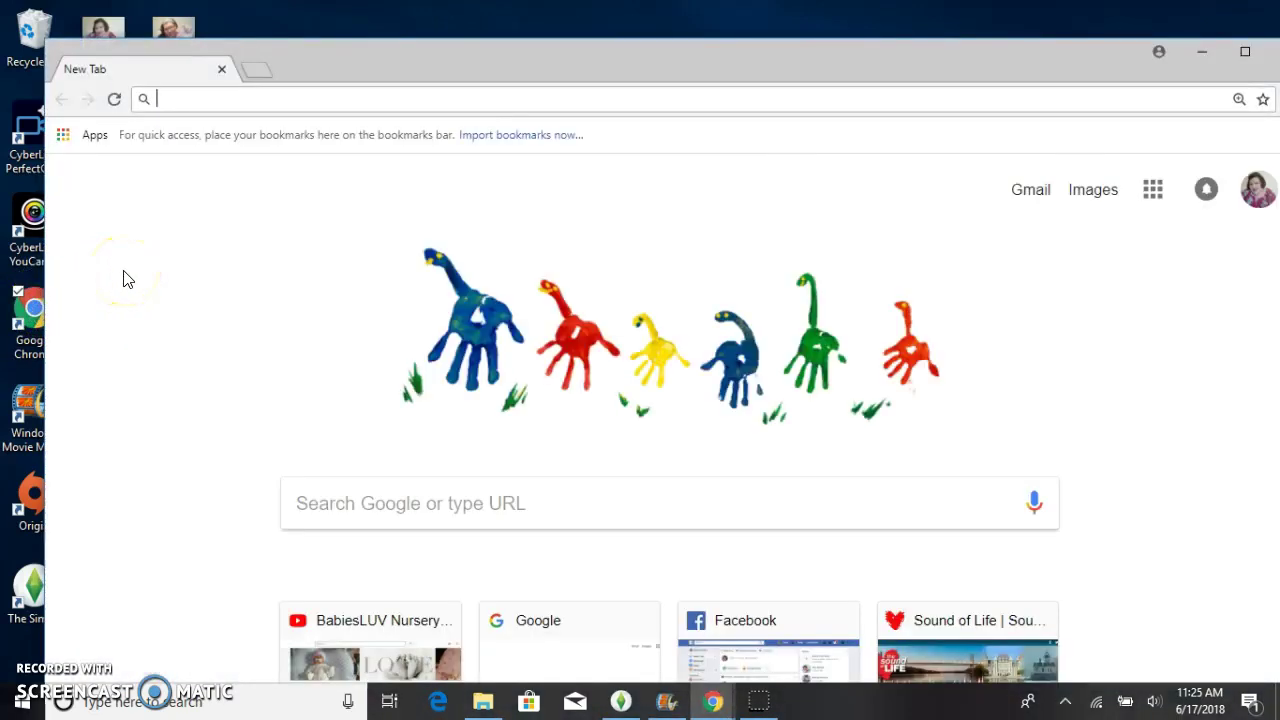
text(y)
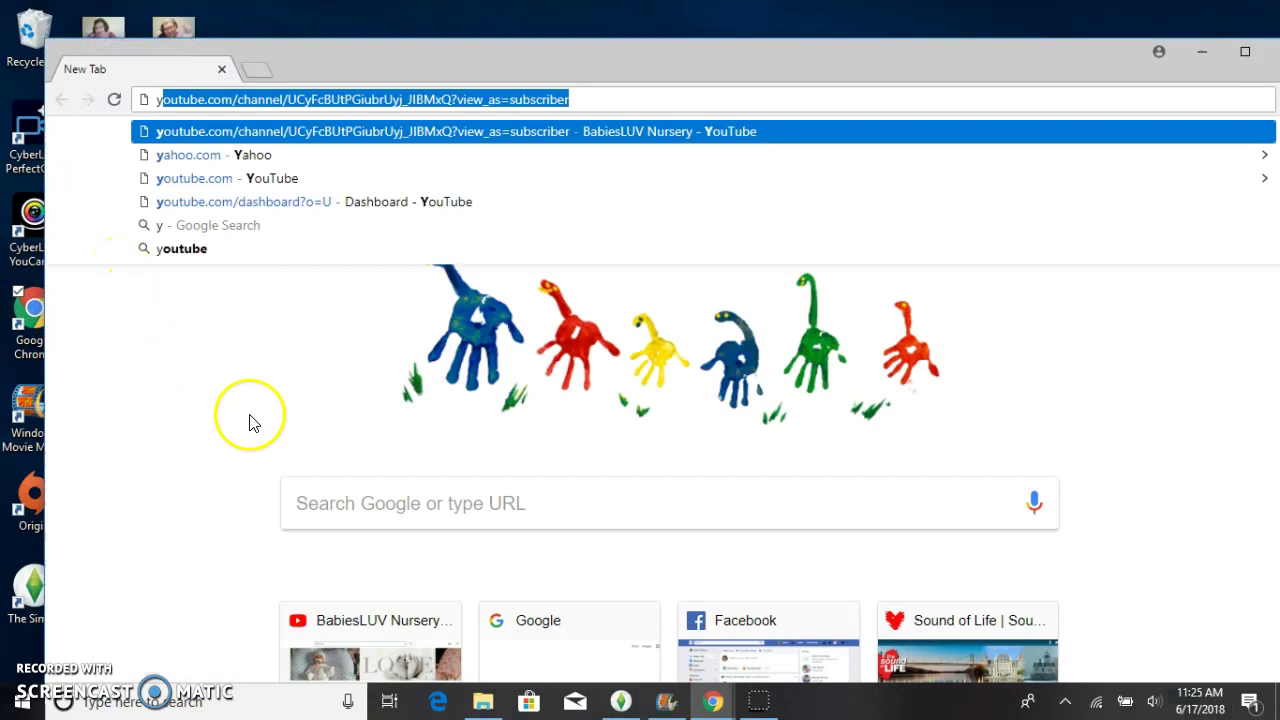
click(388, 664)
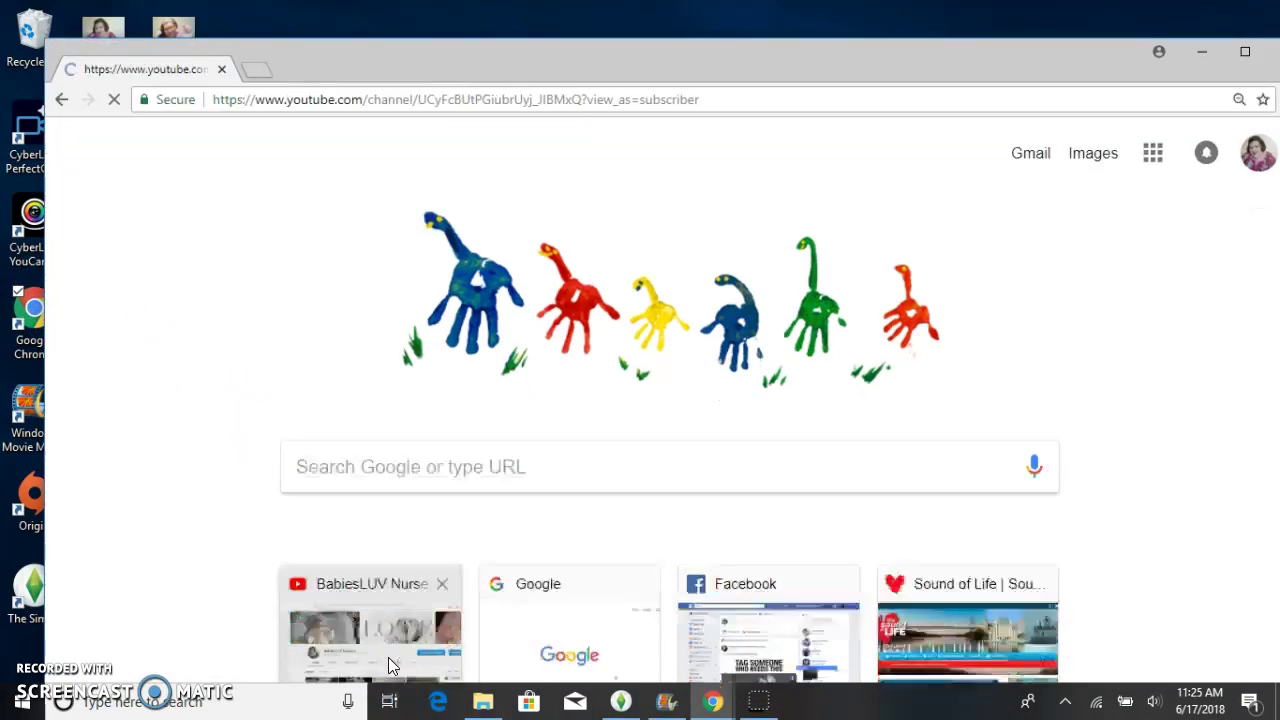
click(1245, 51)
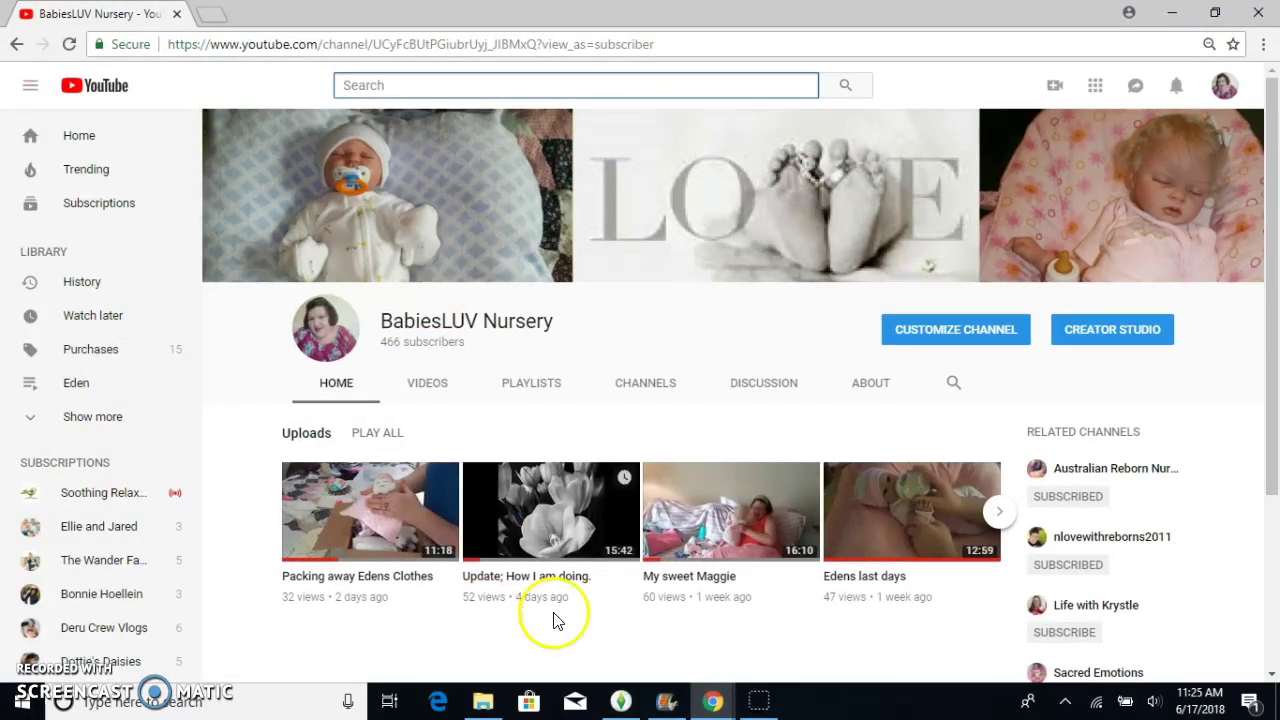
Step: Open the channel's uploaded videos and look through the older uploads for an Eden video to add to the playlist
click(428, 390)
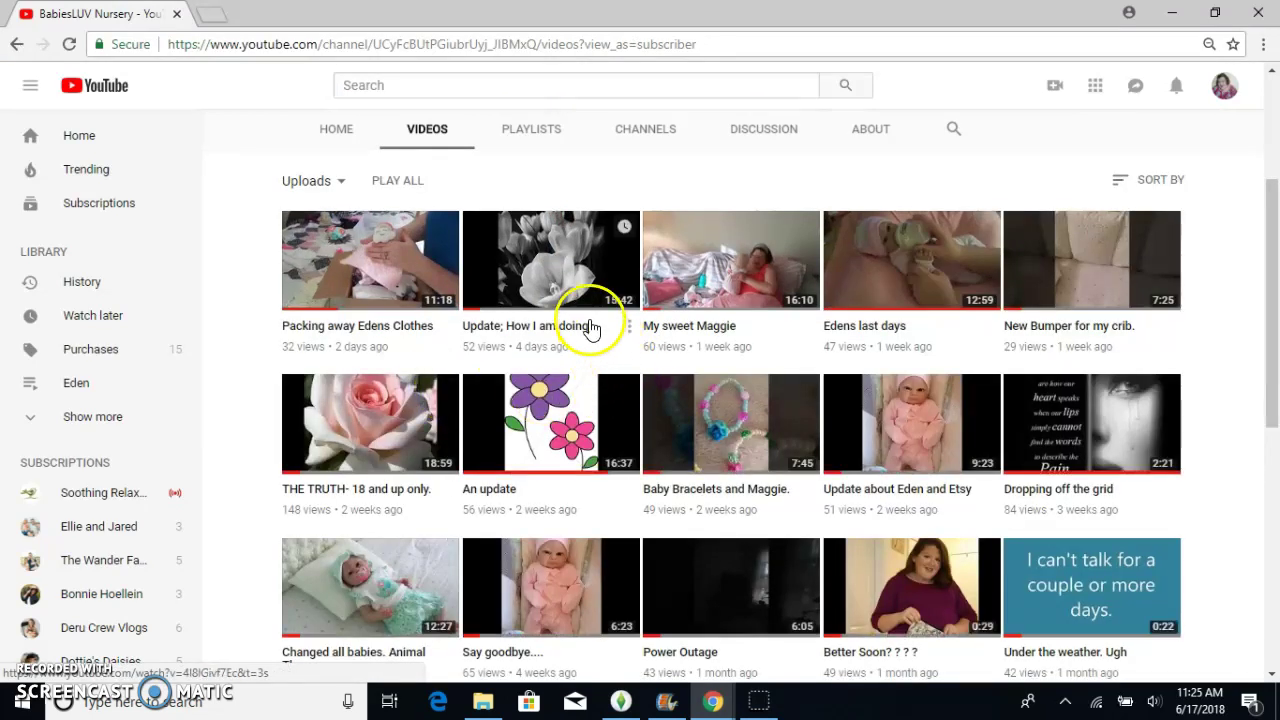
scroll(790, 350, down, 10)
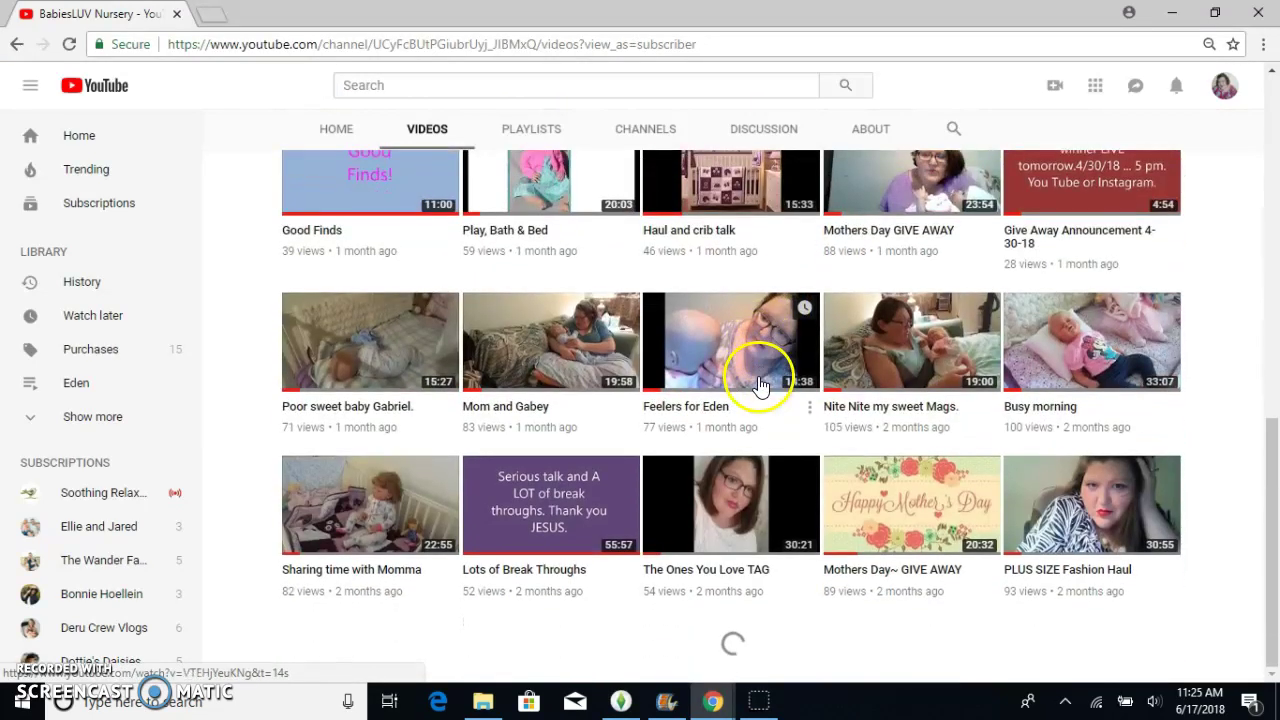
scroll(742, 400, down, 2)
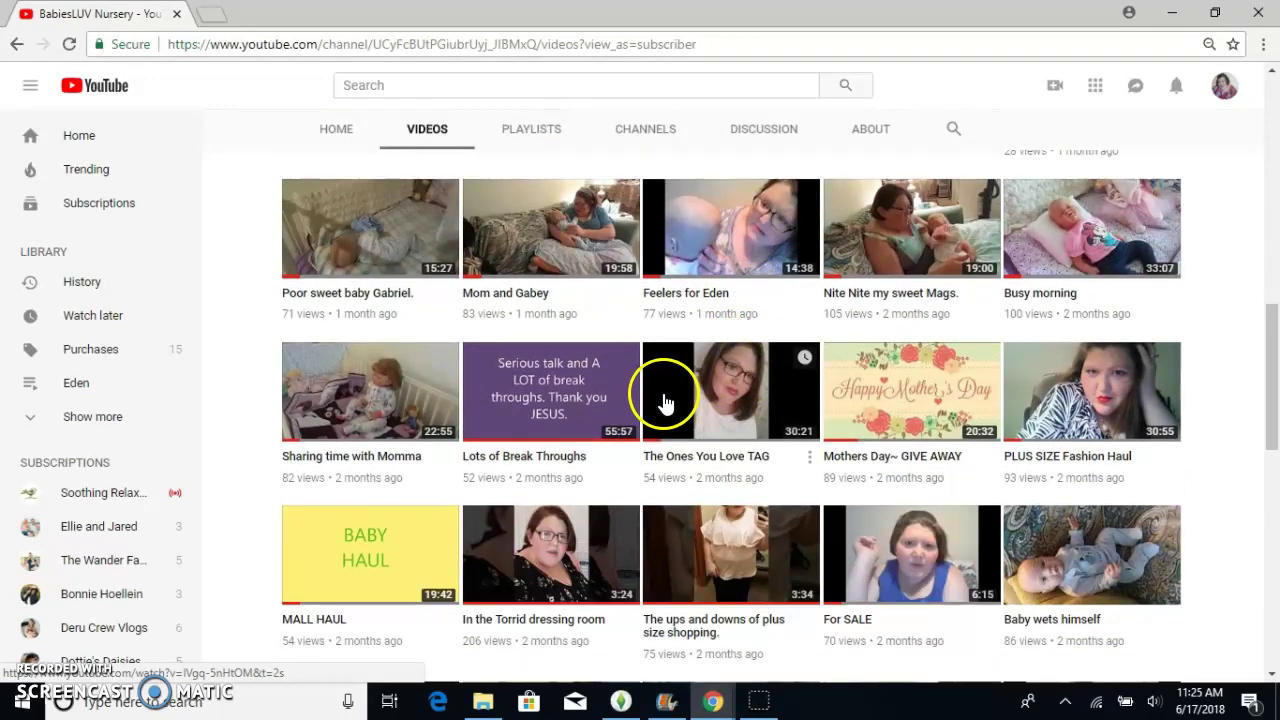
scroll(663, 391, down, 6)
scroll(663, 403, down, 3)
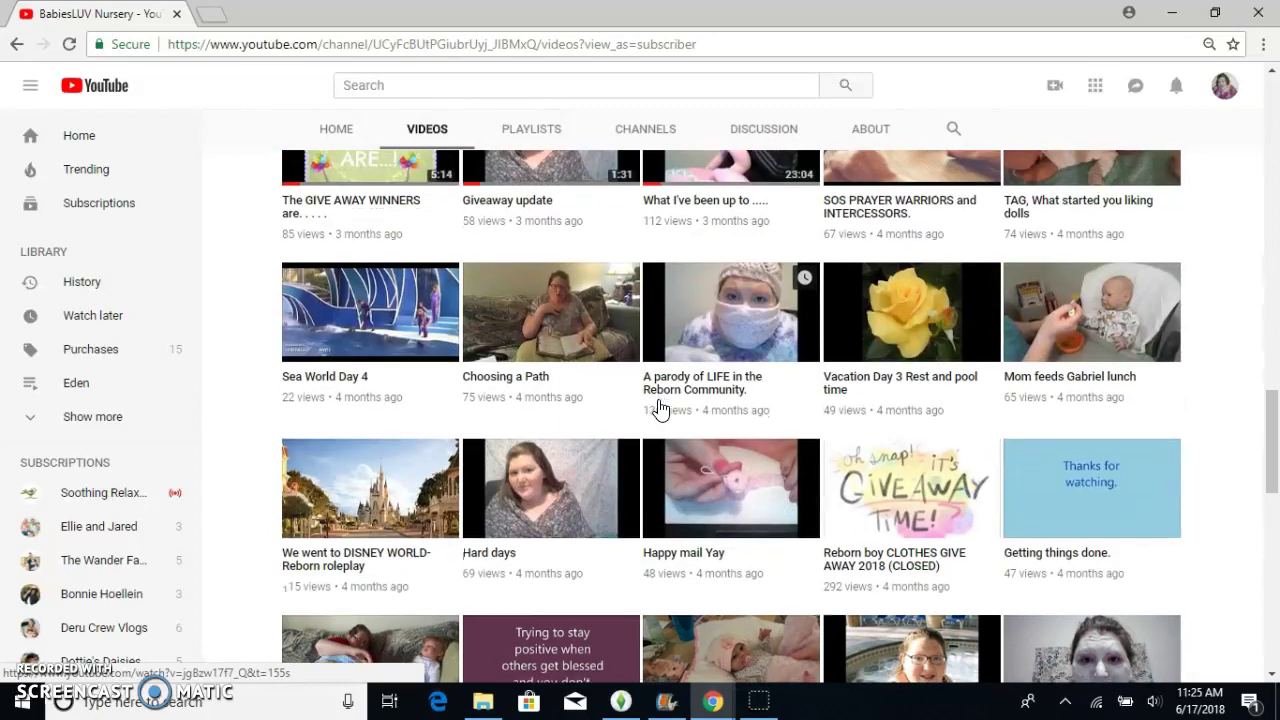
scroll(655, 395, down, 5)
scroll(648, 388, down, 5)
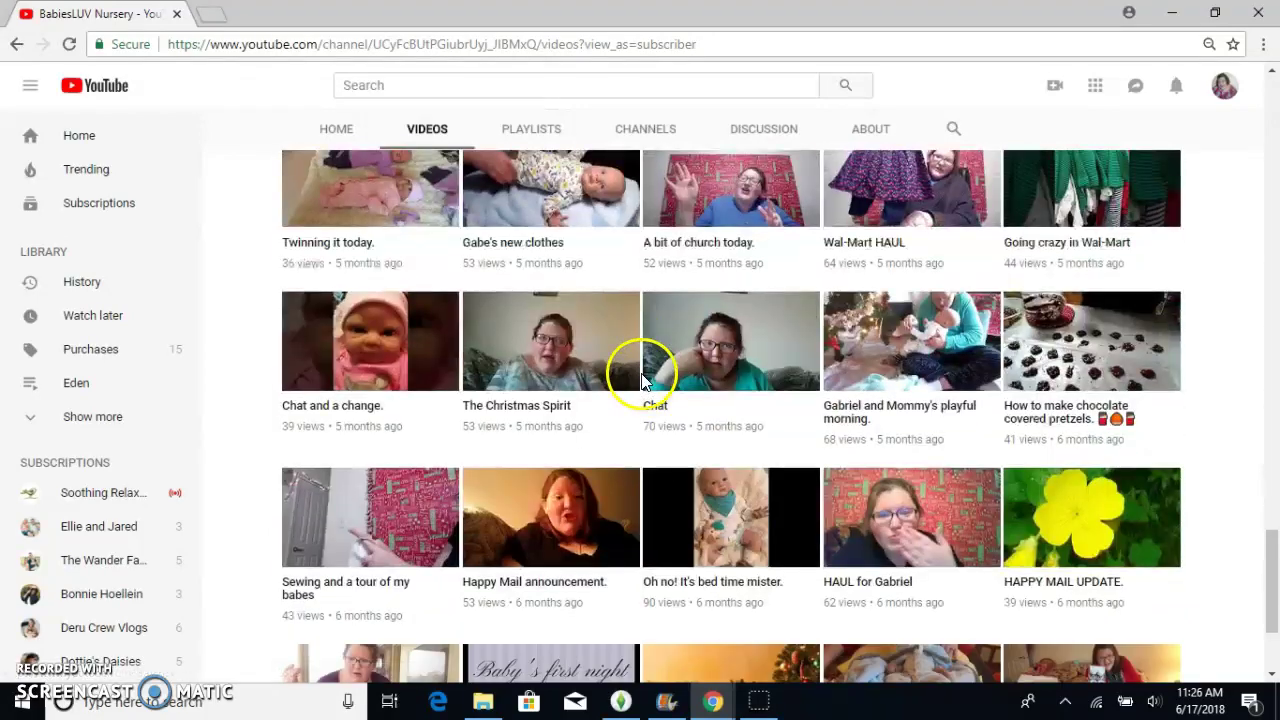
scroll(645, 382, down, 2)
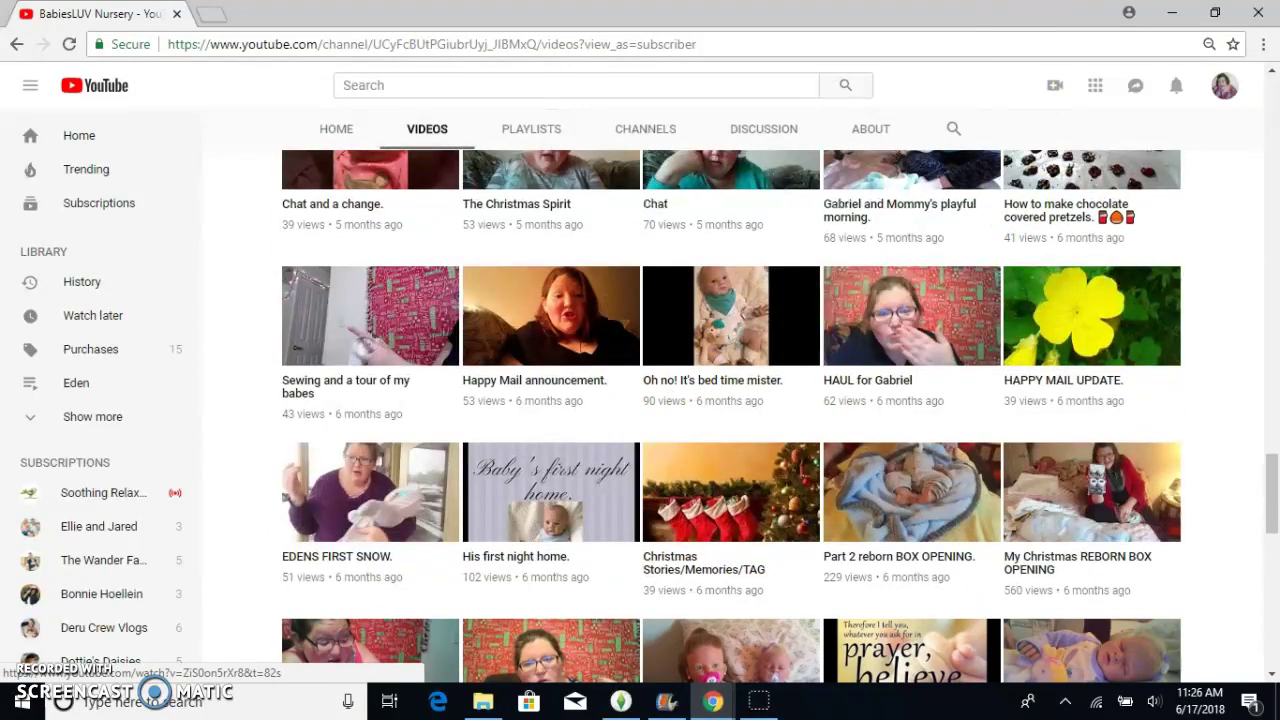
scroll(581, 397, down, 1)
scroll(581, 397, down, 3)
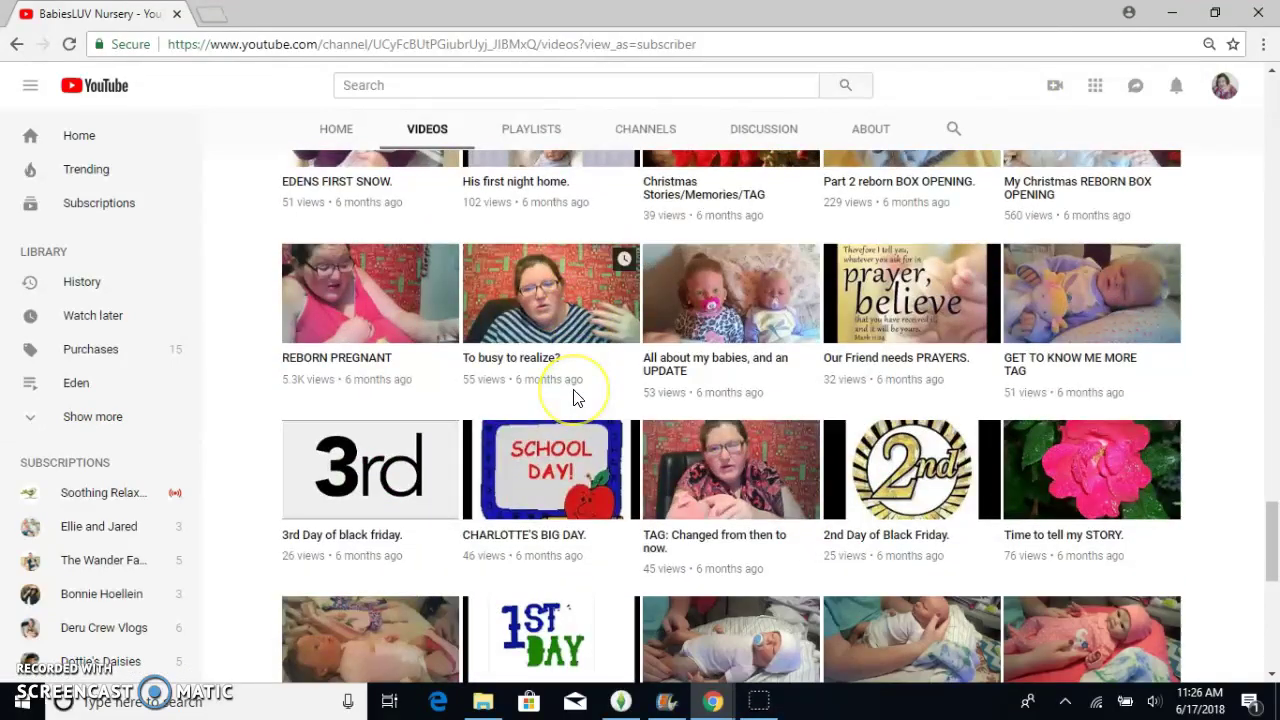
scroll(578, 398, down, 3)
scroll(574, 397, down, 1)
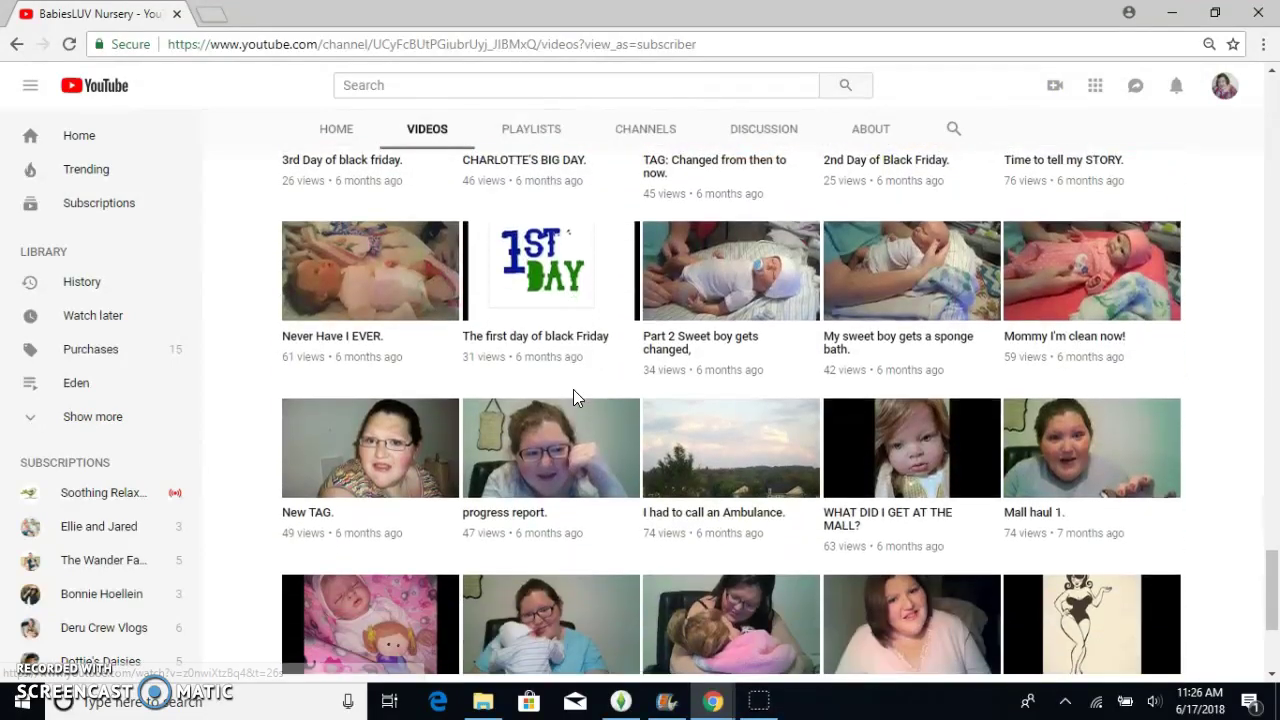
scroll(573, 389, down, 1)
click(570, 407)
scroll(570, 407, down, 3)
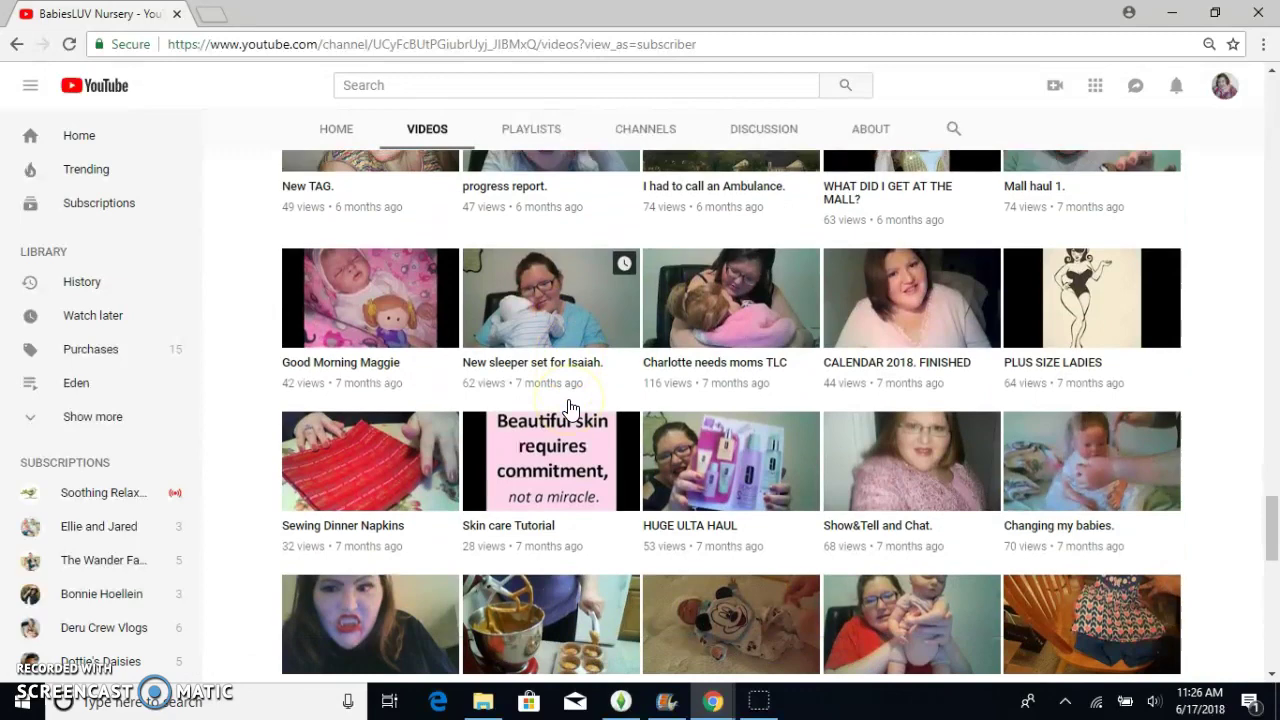
scroll(570, 407, down, 2)
scroll(570, 410, down, 2)
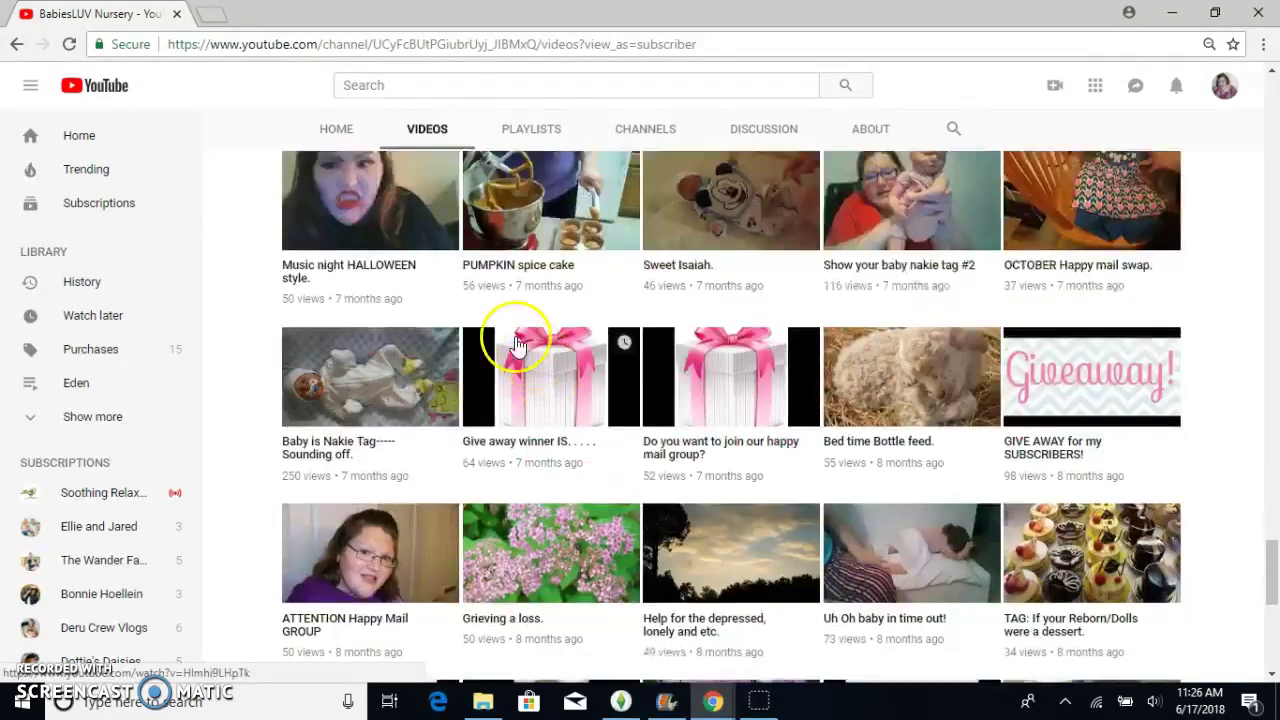
scroll(640, 370, down, 5)
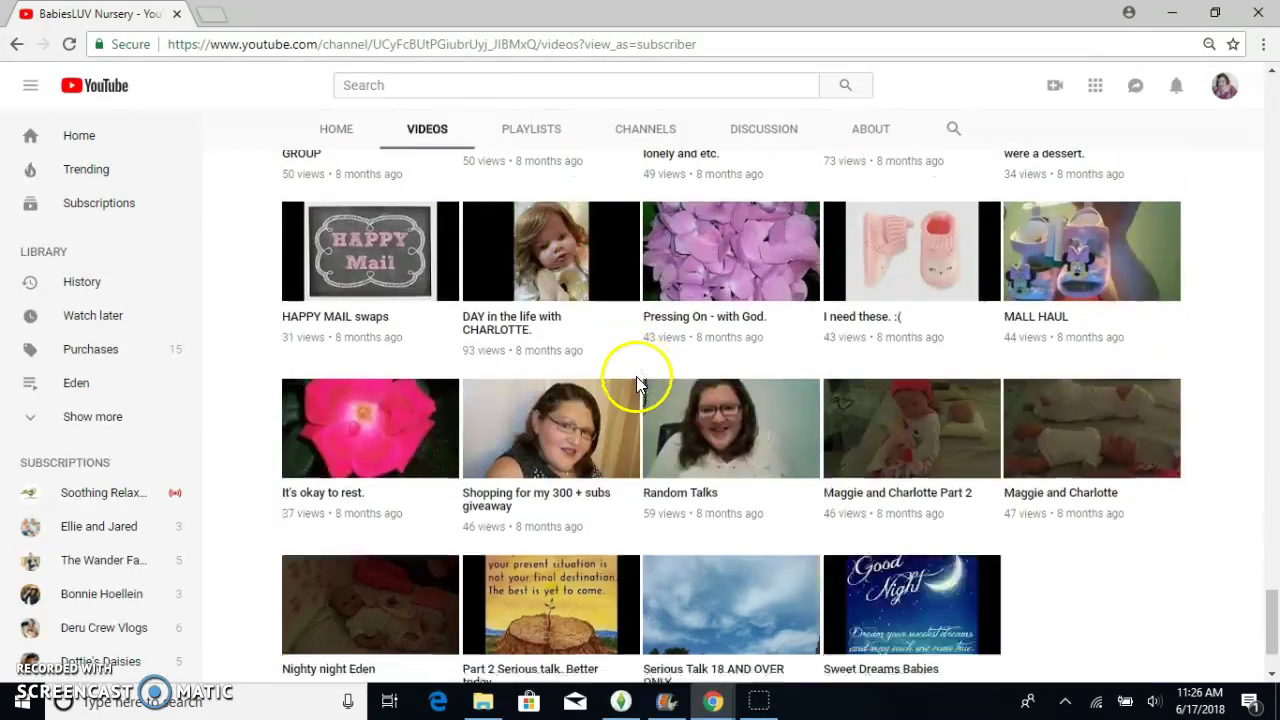
scroll(635, 382, down, 1)
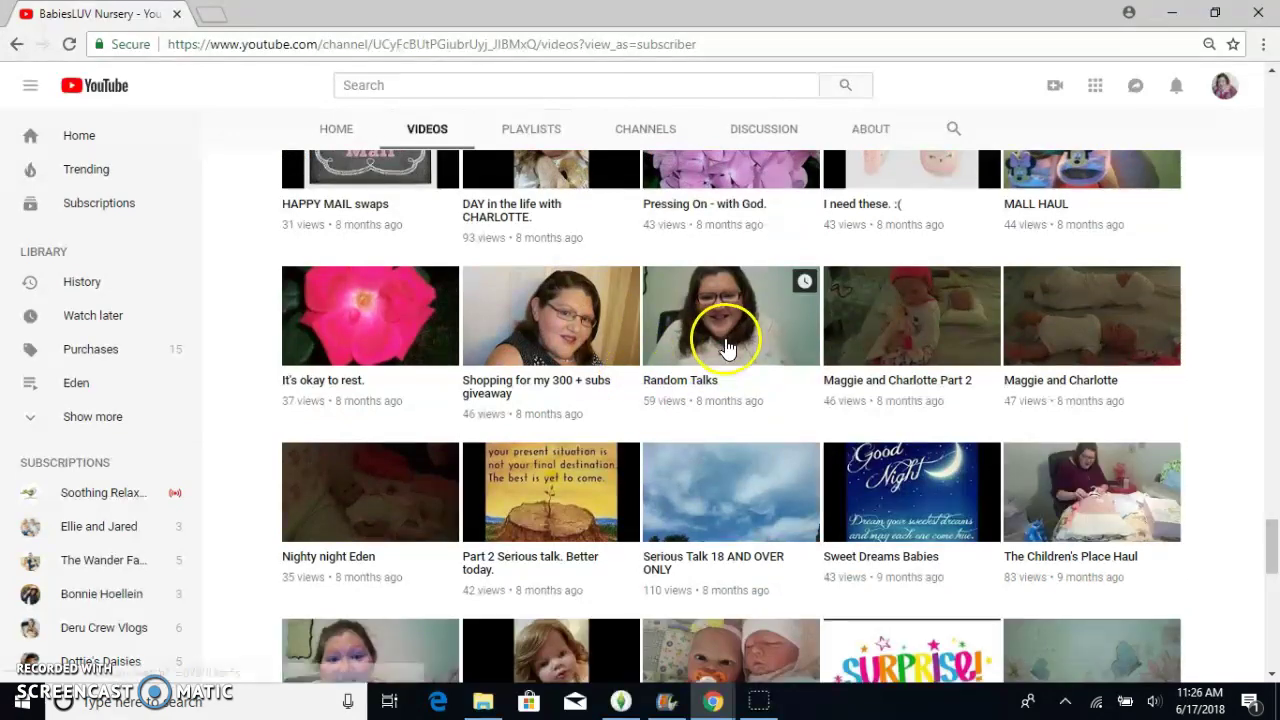
scroll(745, 370, down, 6)
scroll(748, 364, down, 4)
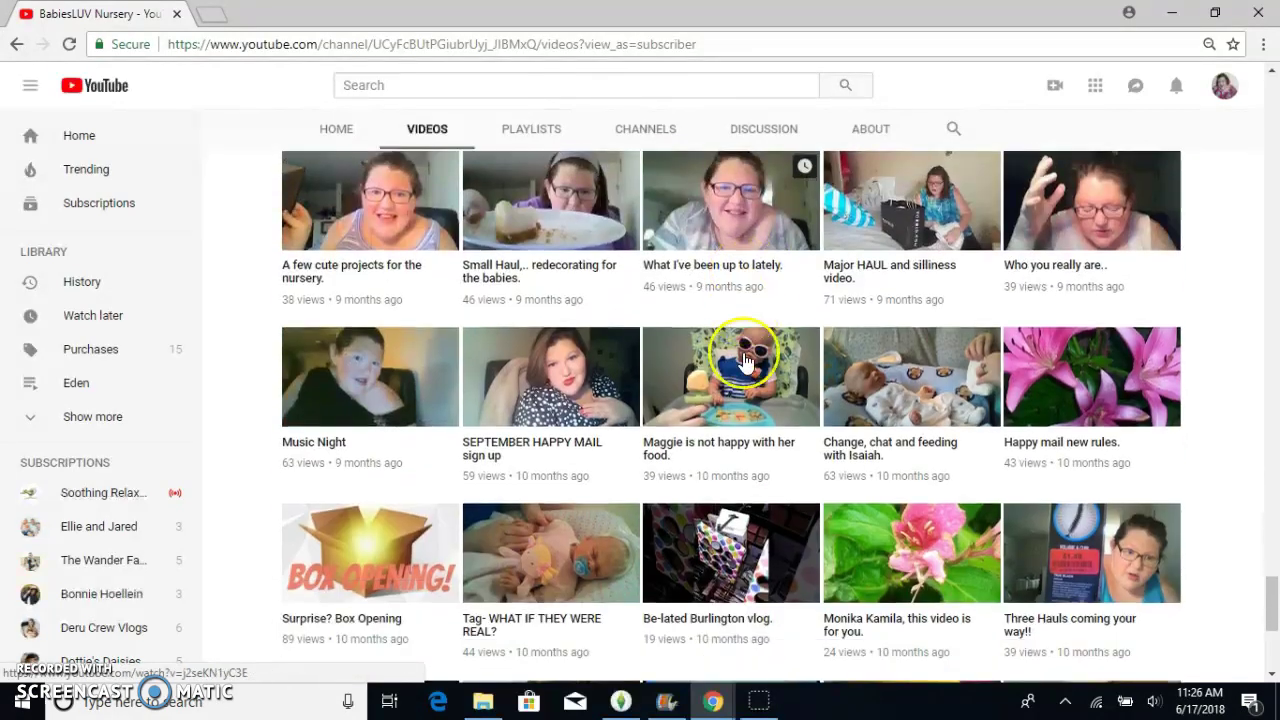
scroll(745, 363, down, 4)
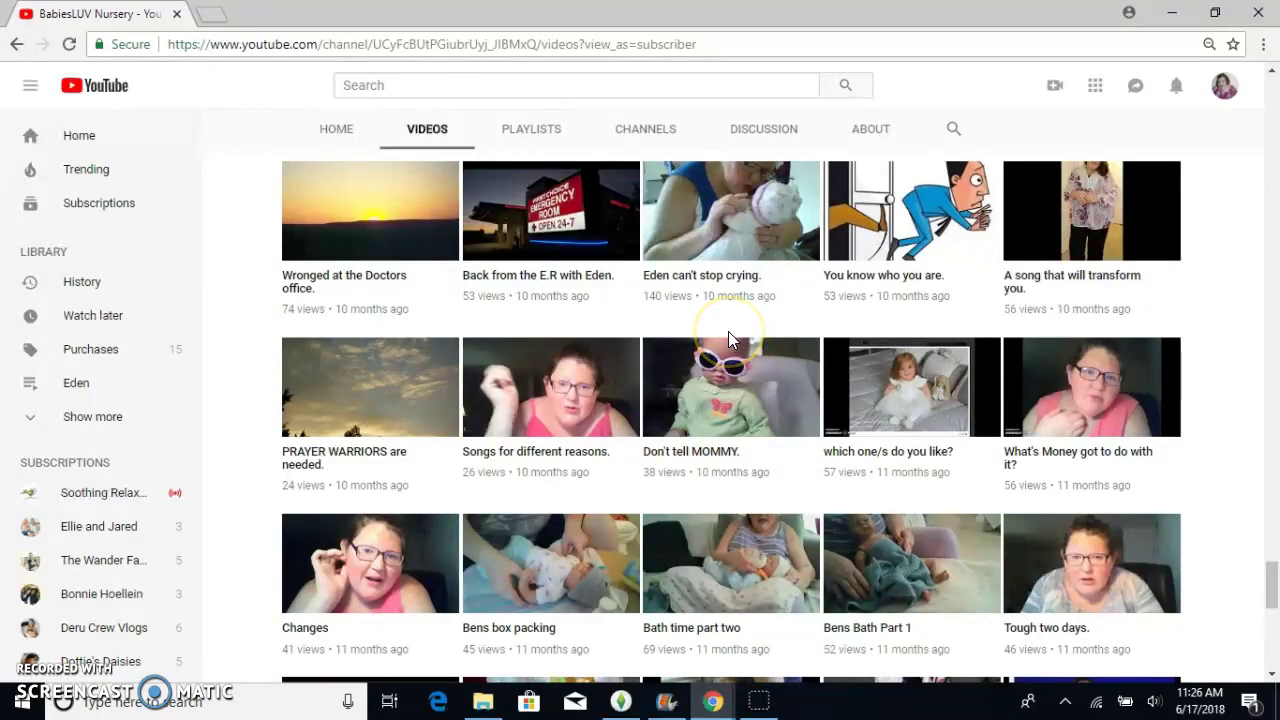
scroll(730, 335, down, 2)
scroll(728, 342, down, 3)
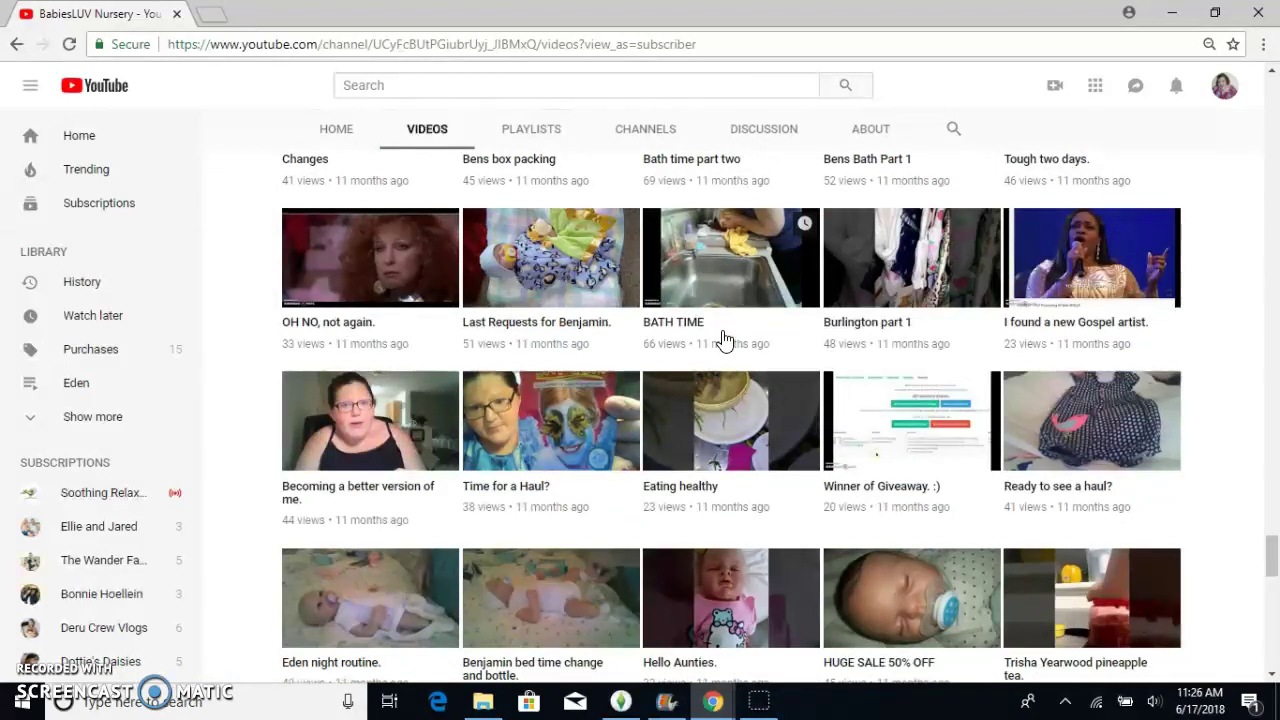
scroll(725, 340, down, 3)
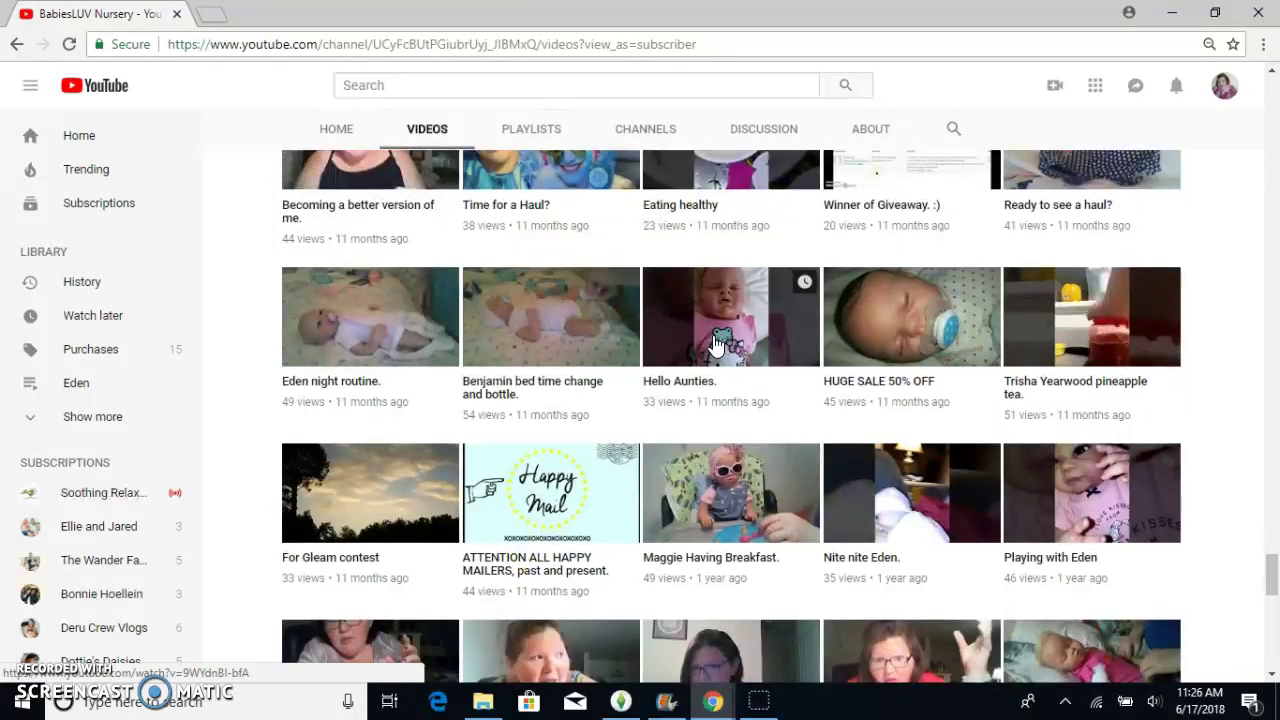
scroll(706, 398, down, 2)
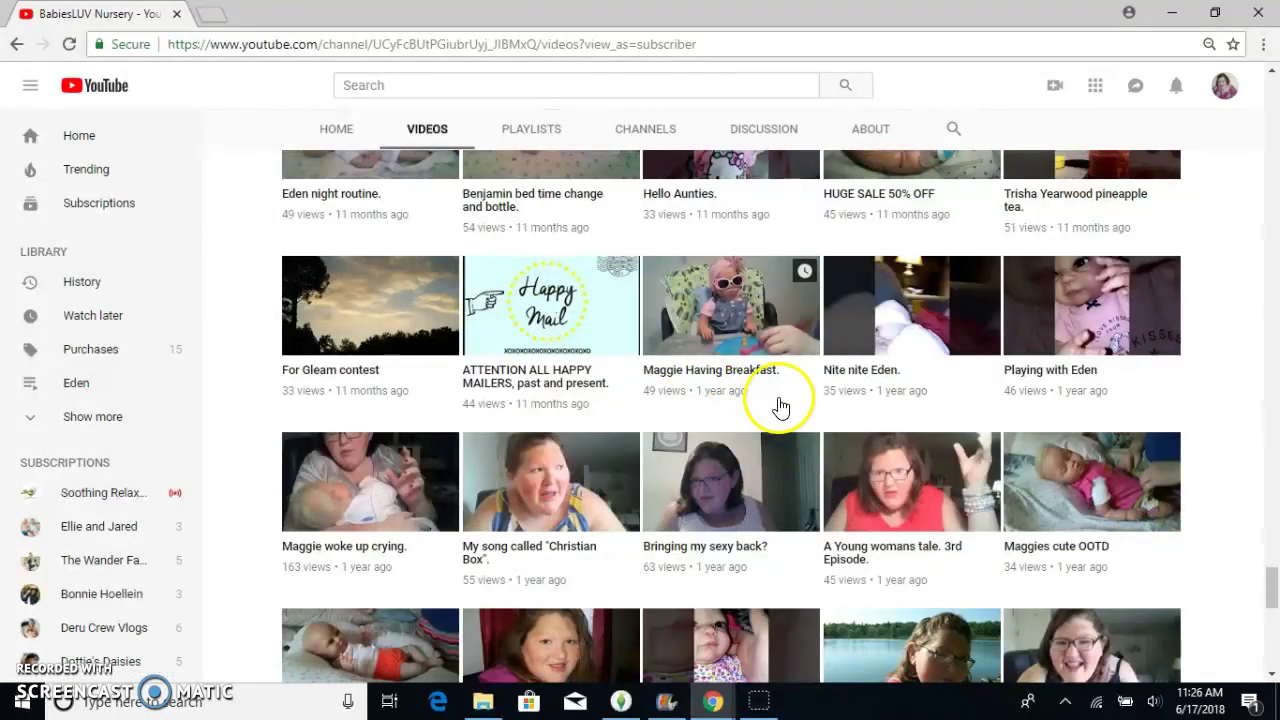
Step: Find the "Eden can't stop crying." video among the newer uploads, open it and pause playback
scroll(580, 400, up, 1)
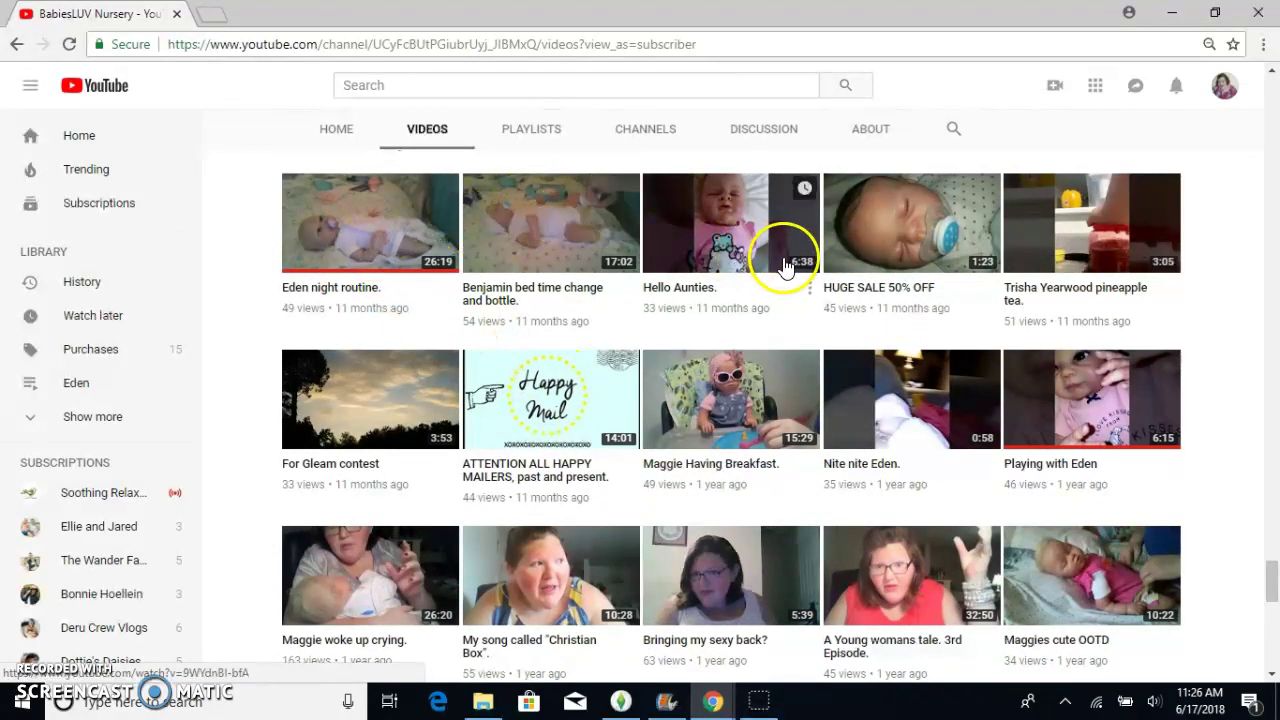
scroll(957, 240, up, 4)
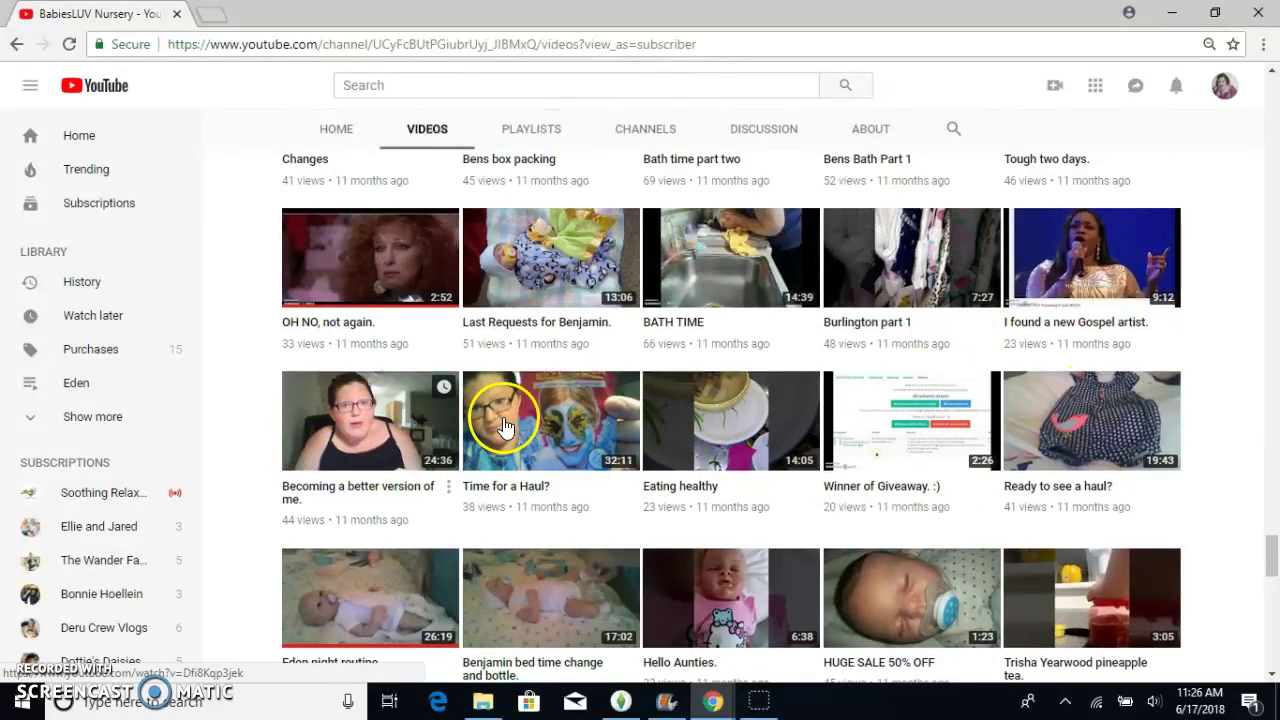
click(739, 422)
scroll(740, 428, up, 1)
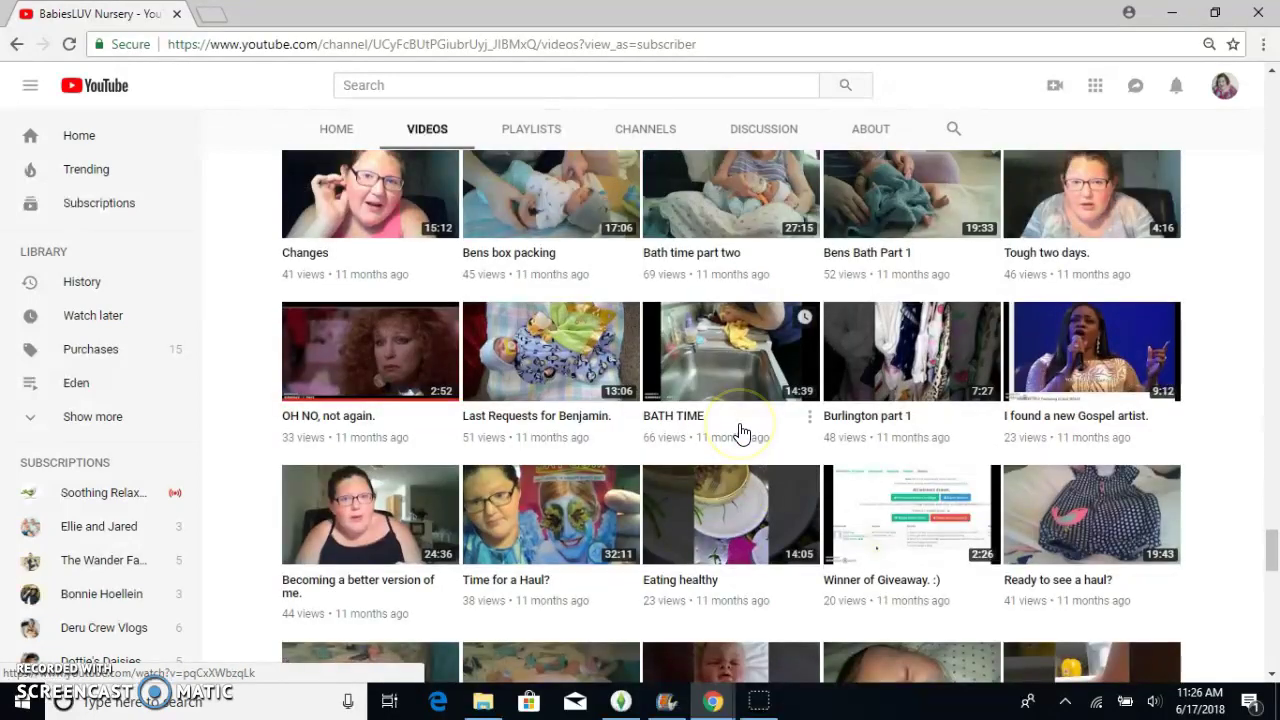
scroll(738, 436, up, 2)
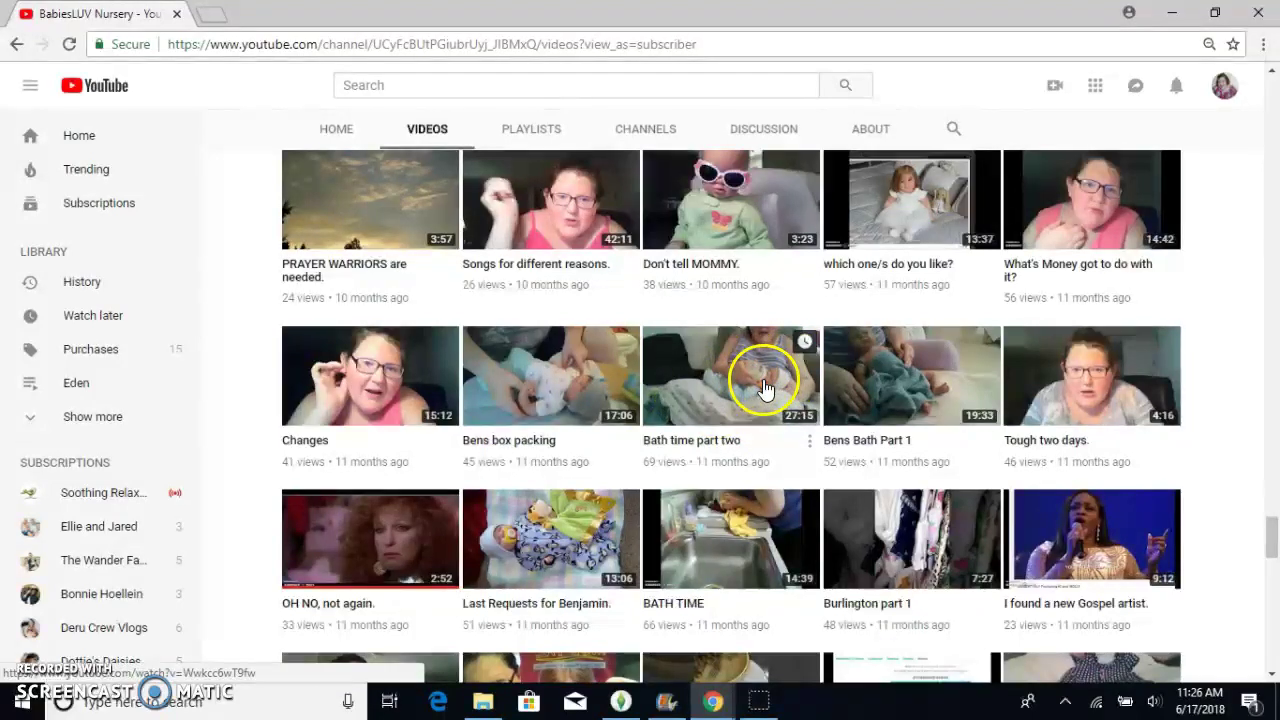
scroll(700, 392, up, 2)
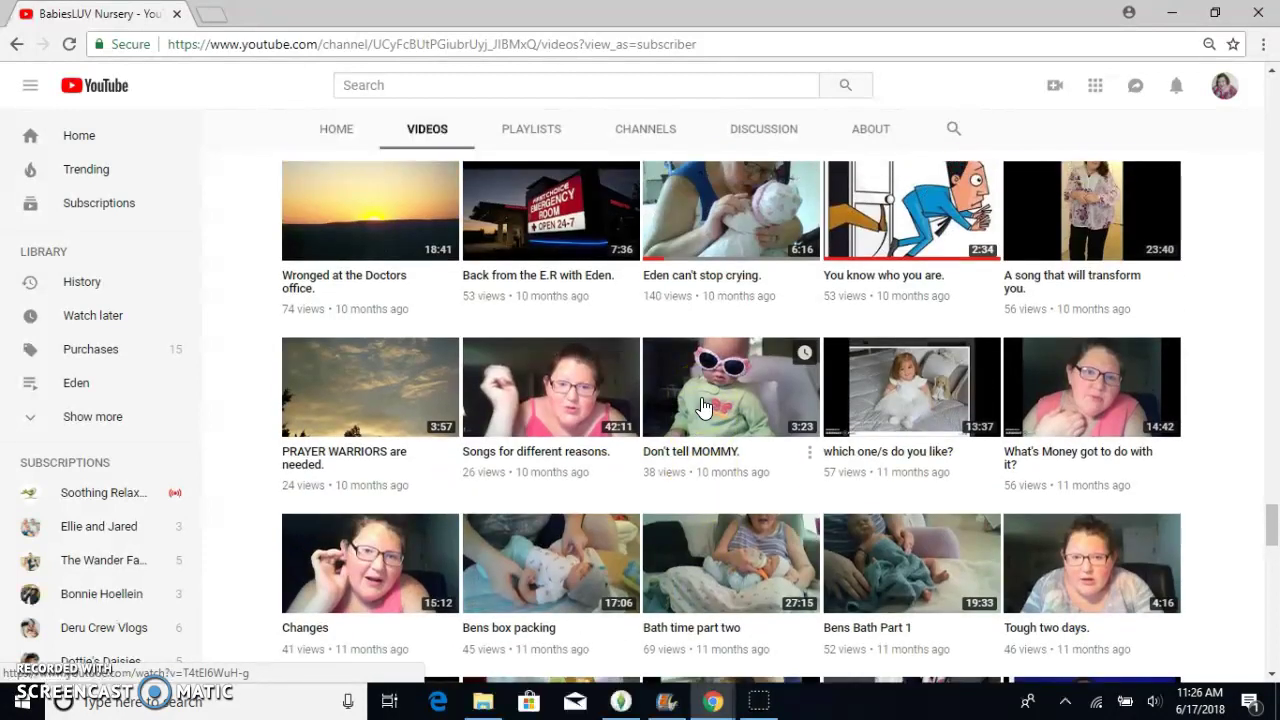
scroll(700, 410, up, 1)
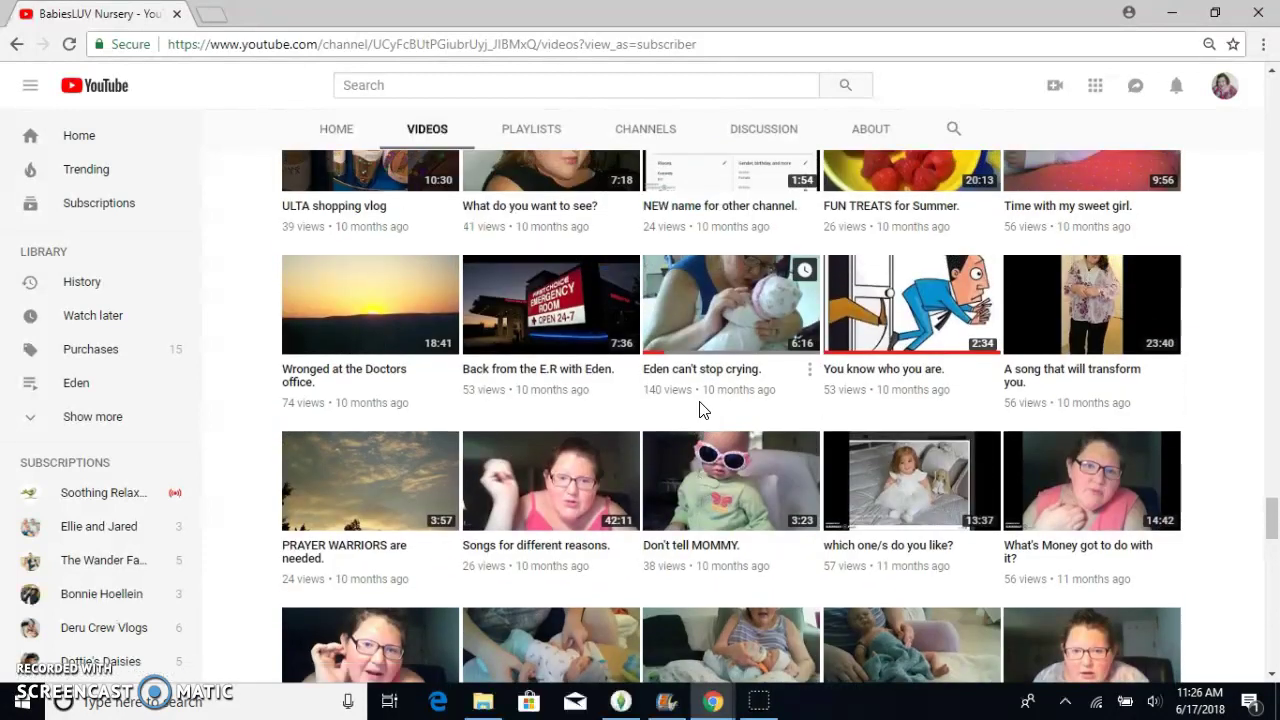
click(684, 355)
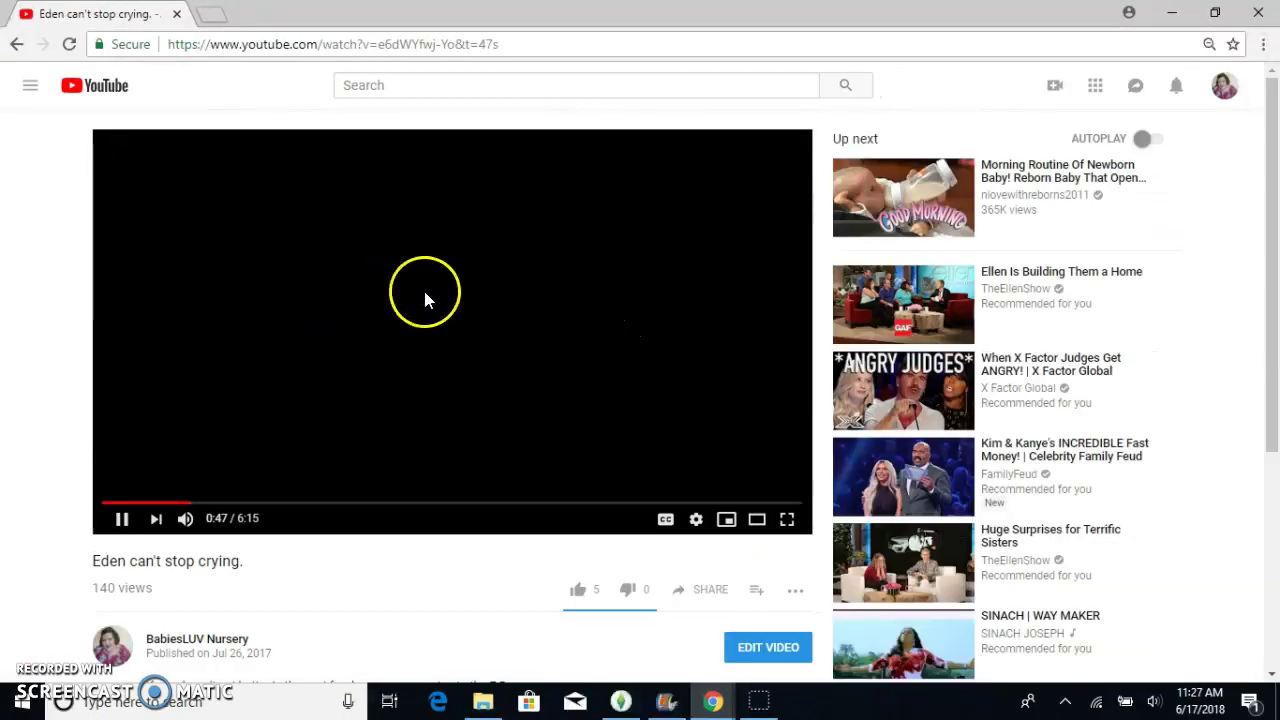
click(478, 306)
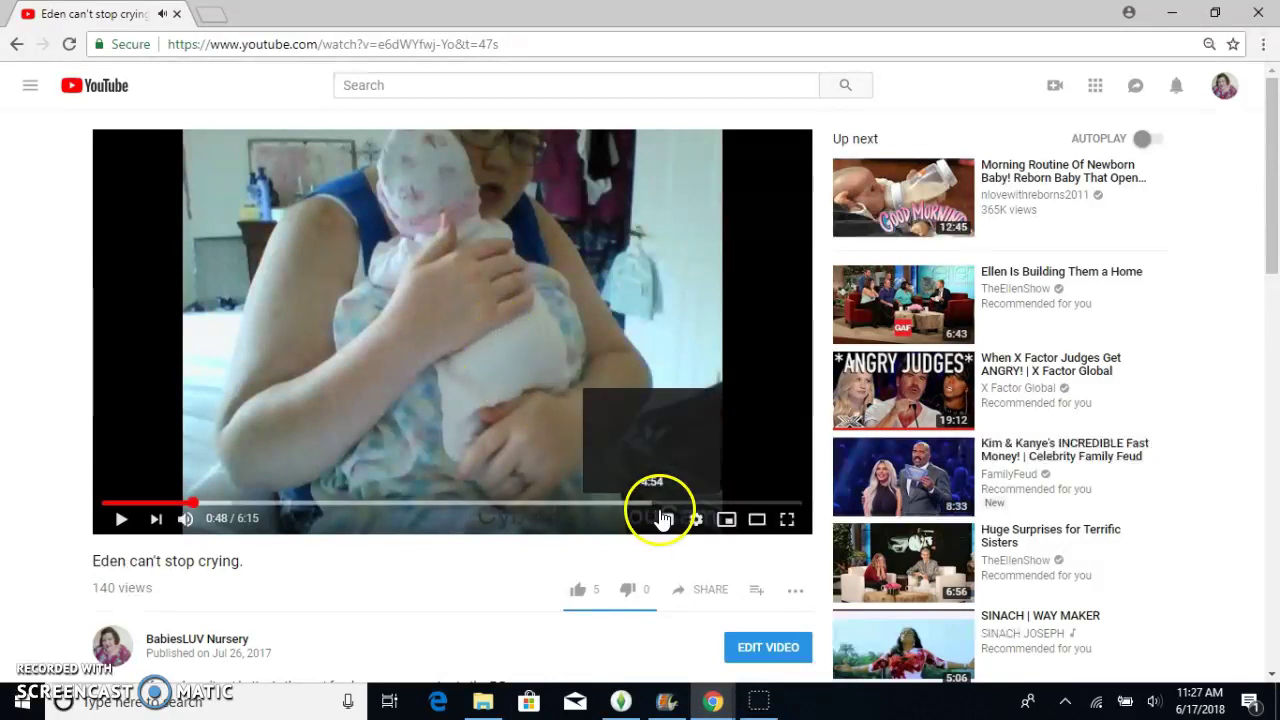
click(691, 594)
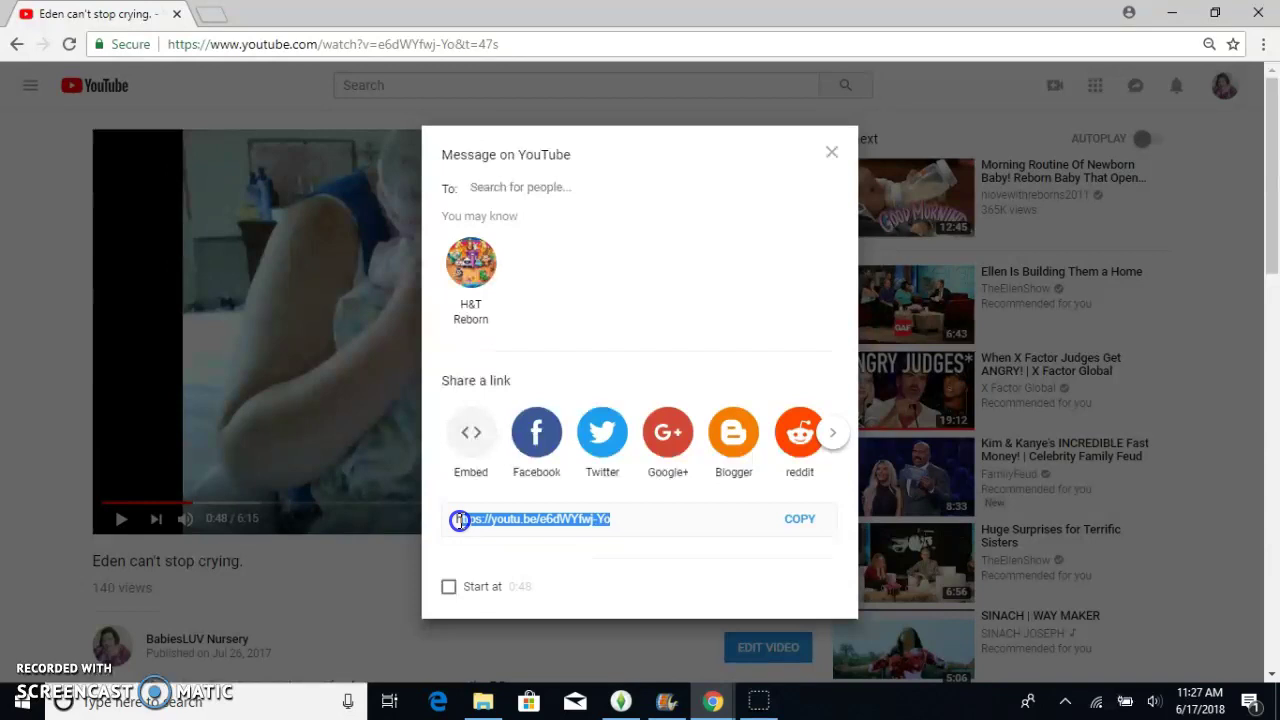
click(455, 519)
click(459, 519)
right_click(472, 520)
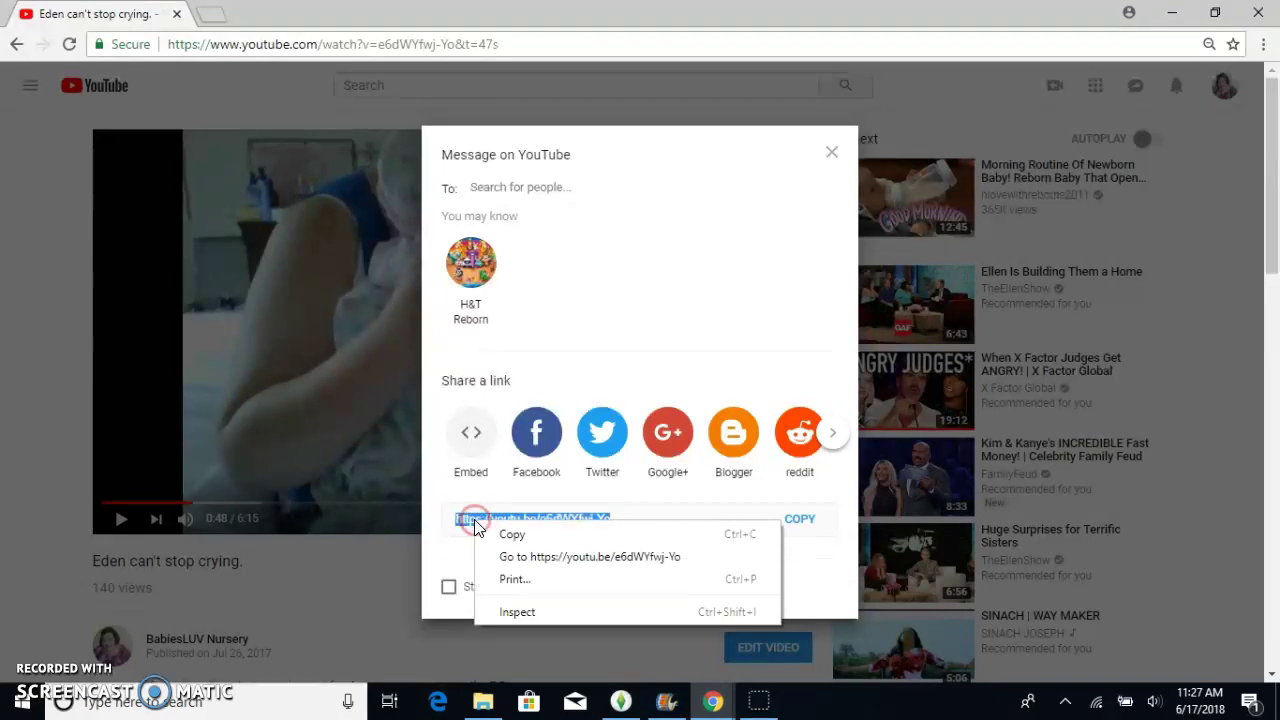
click(493, 527)
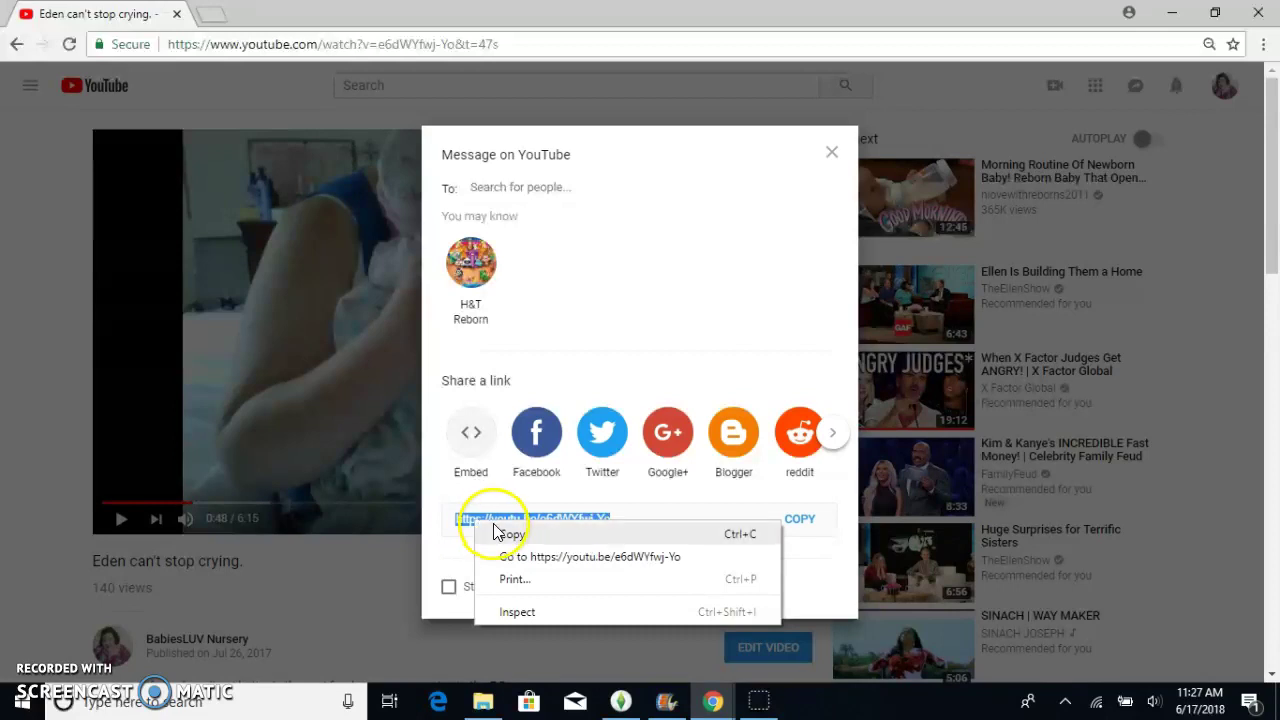
click(510, 537)
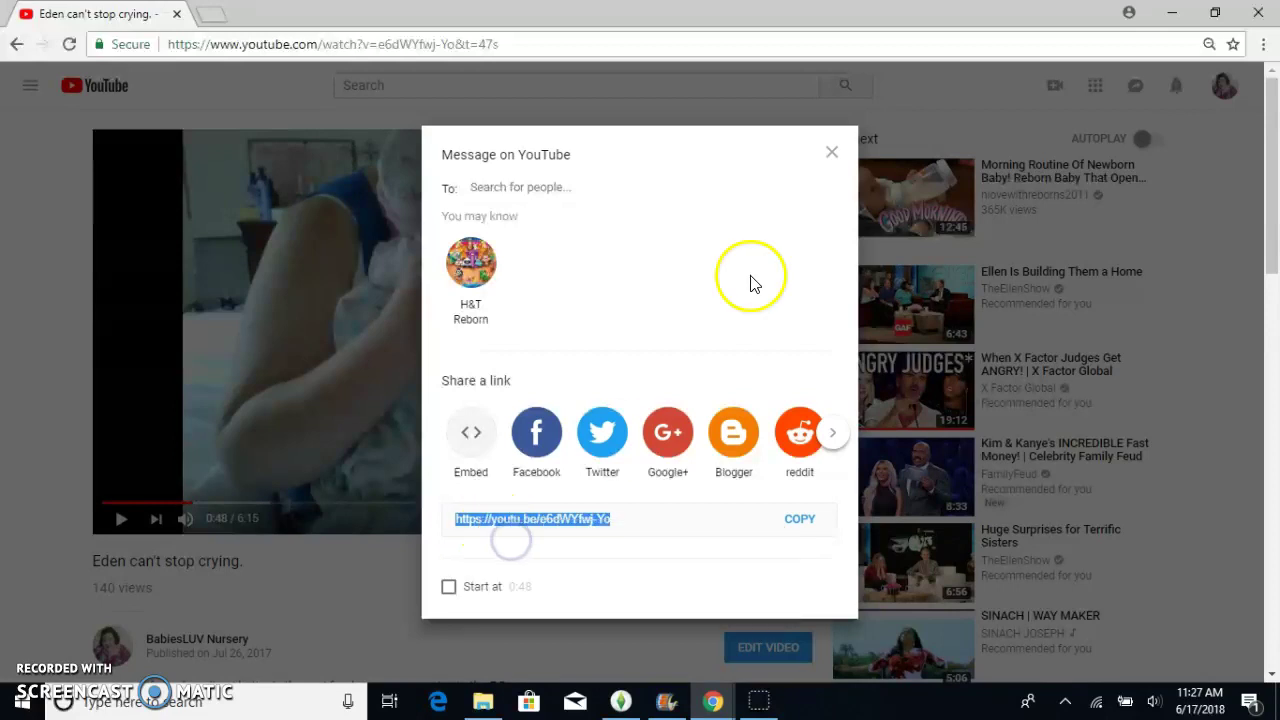
click(831, 153)
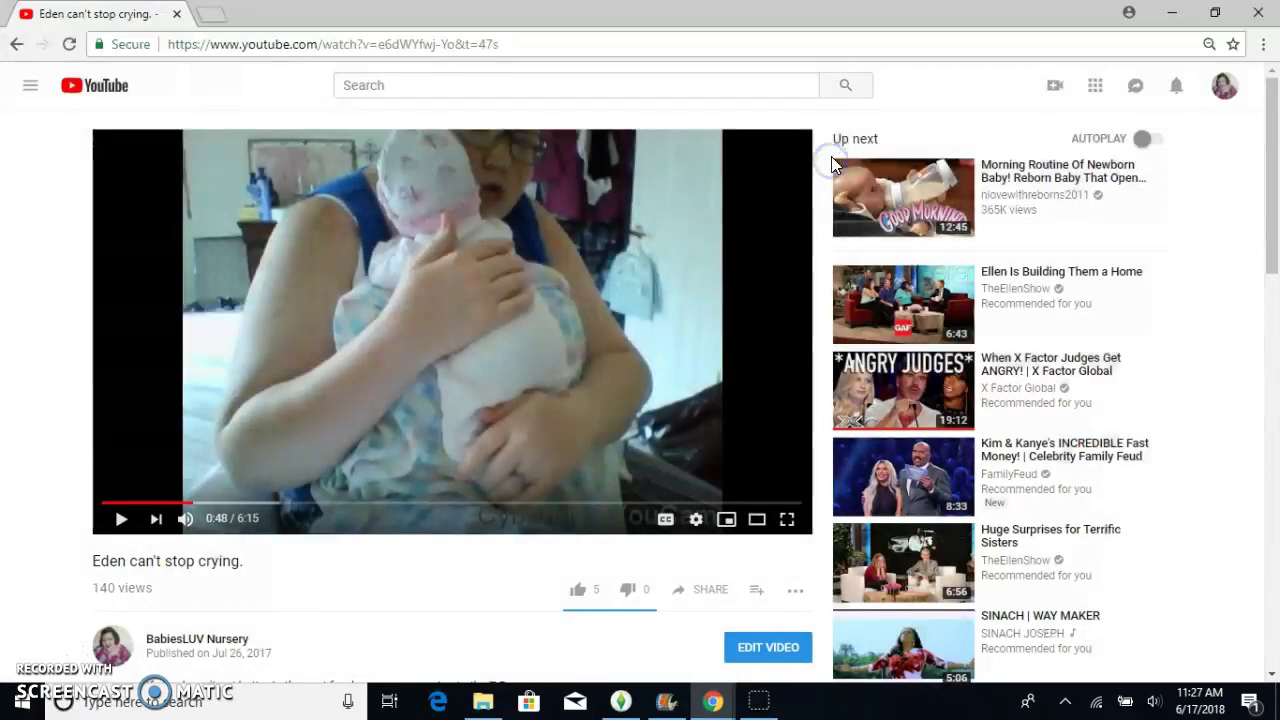
click(16, 45)
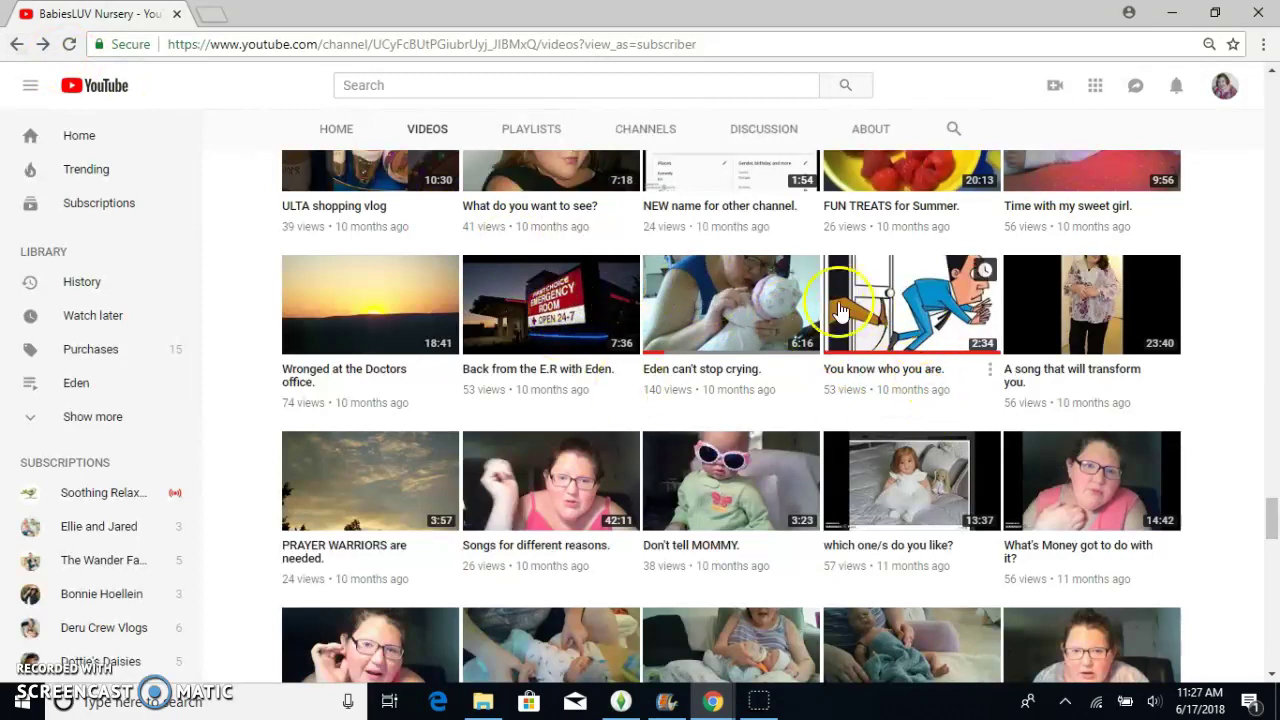
scroll(825, 368, up, 2)
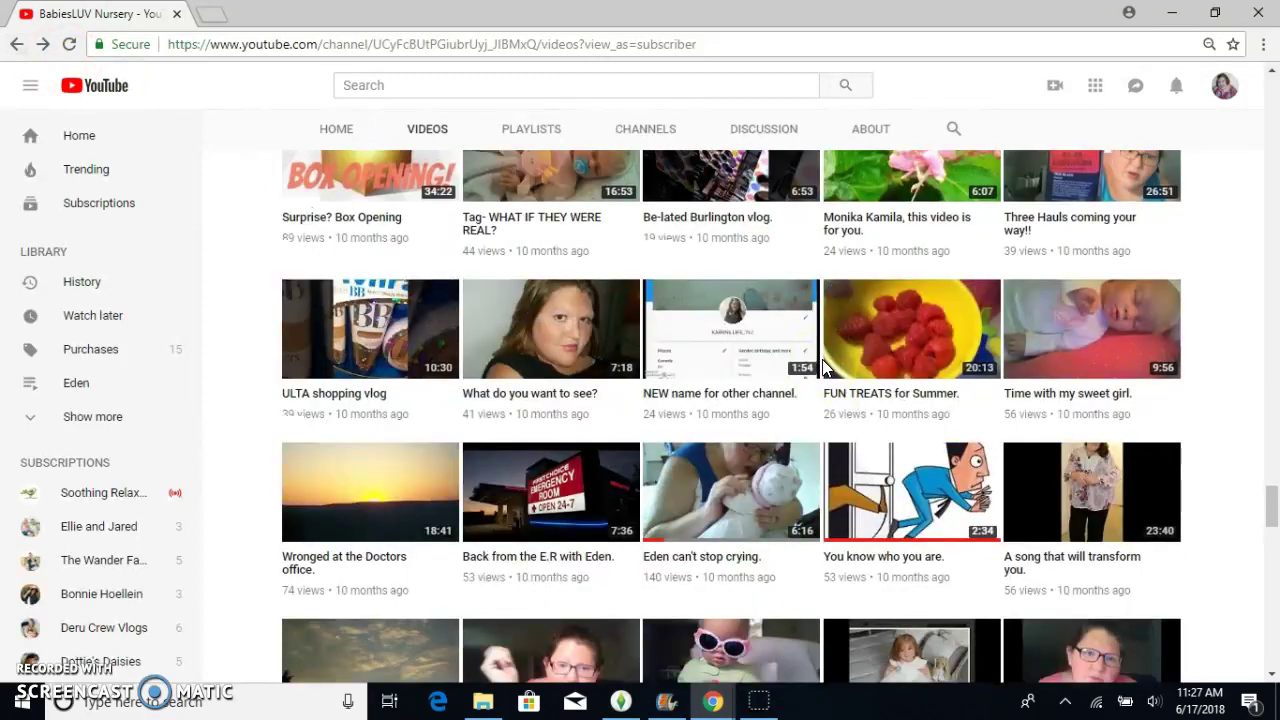
mouse_move(713, 703)
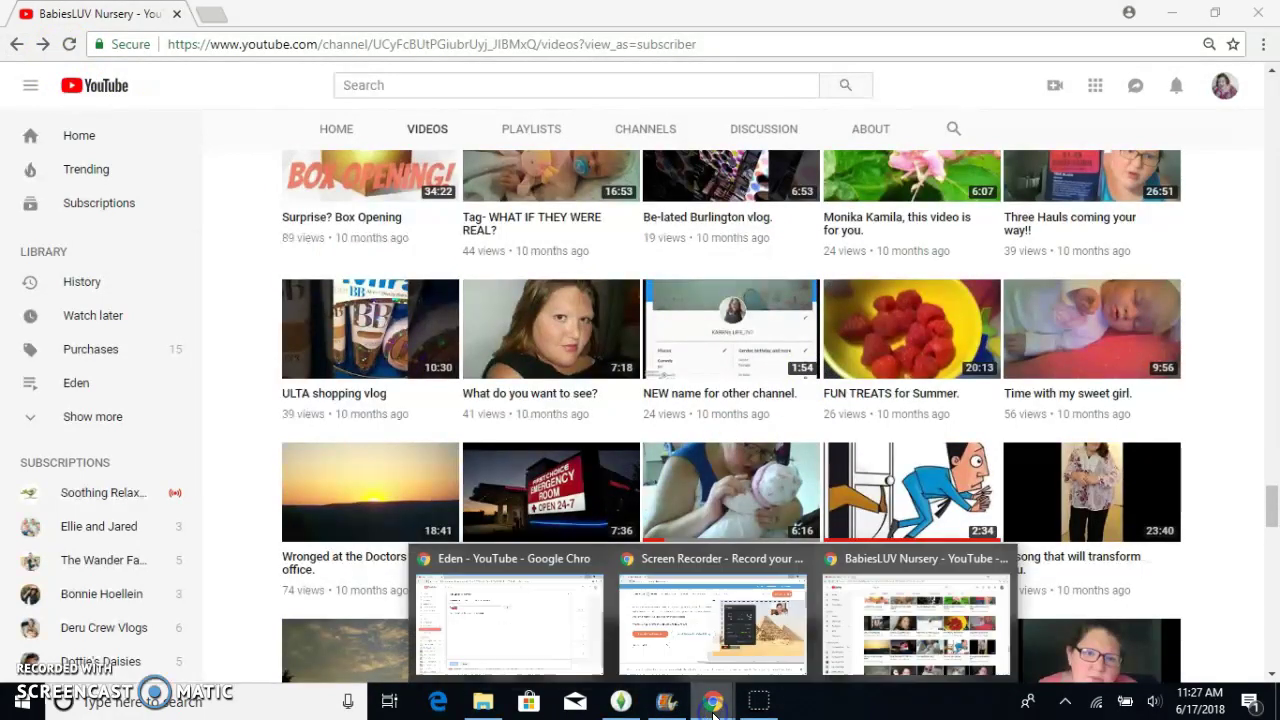
click(565, 640)
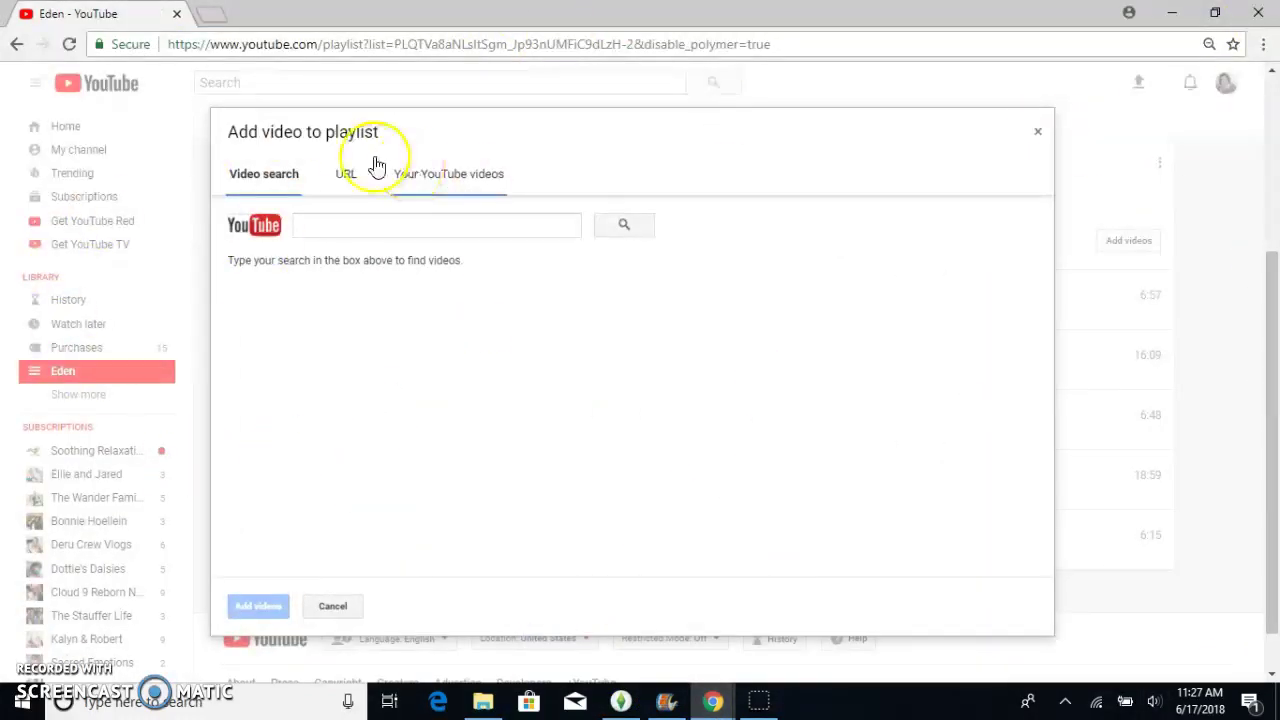
right_click(364, 226)
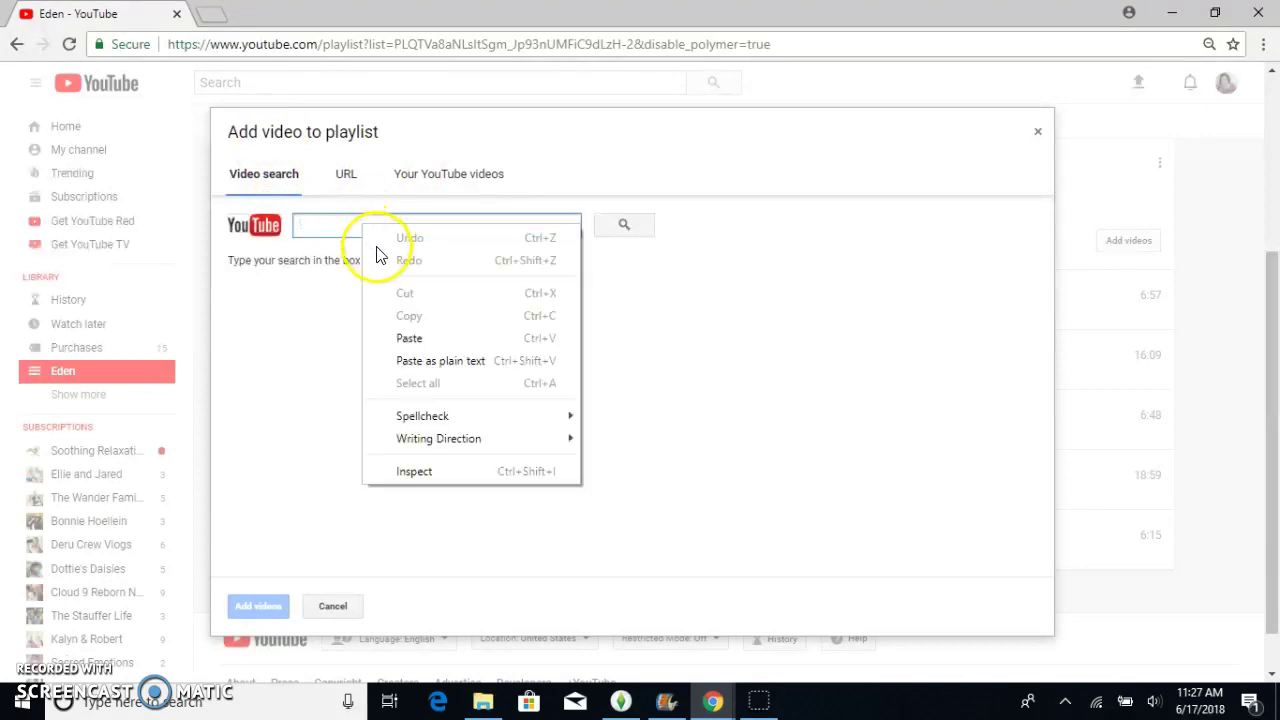
click(418, 340)
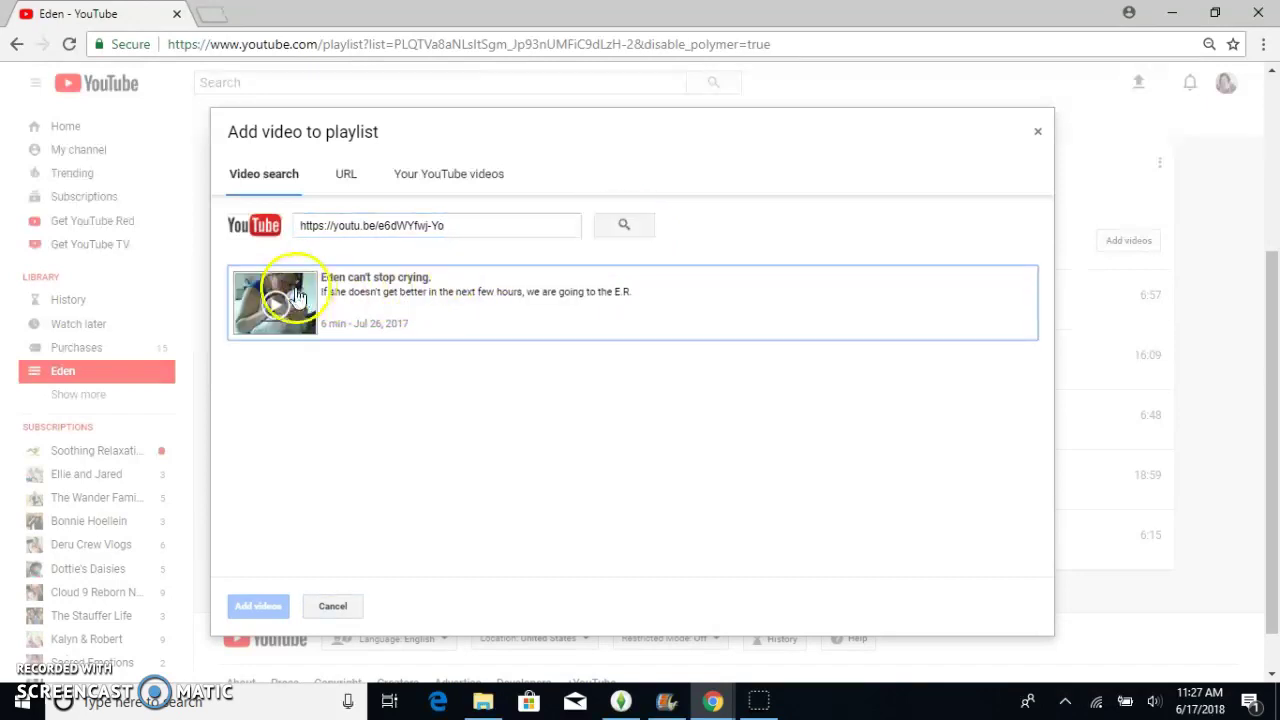
click(240, 289)
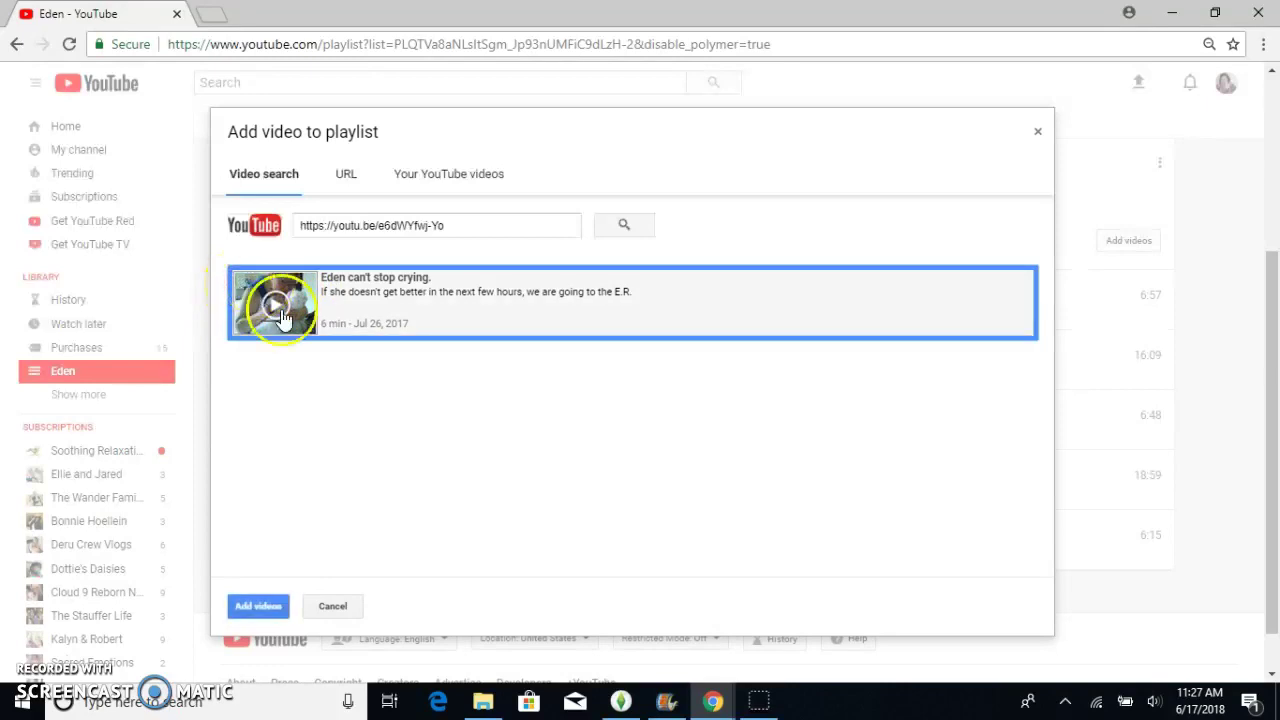
click(259, 606)
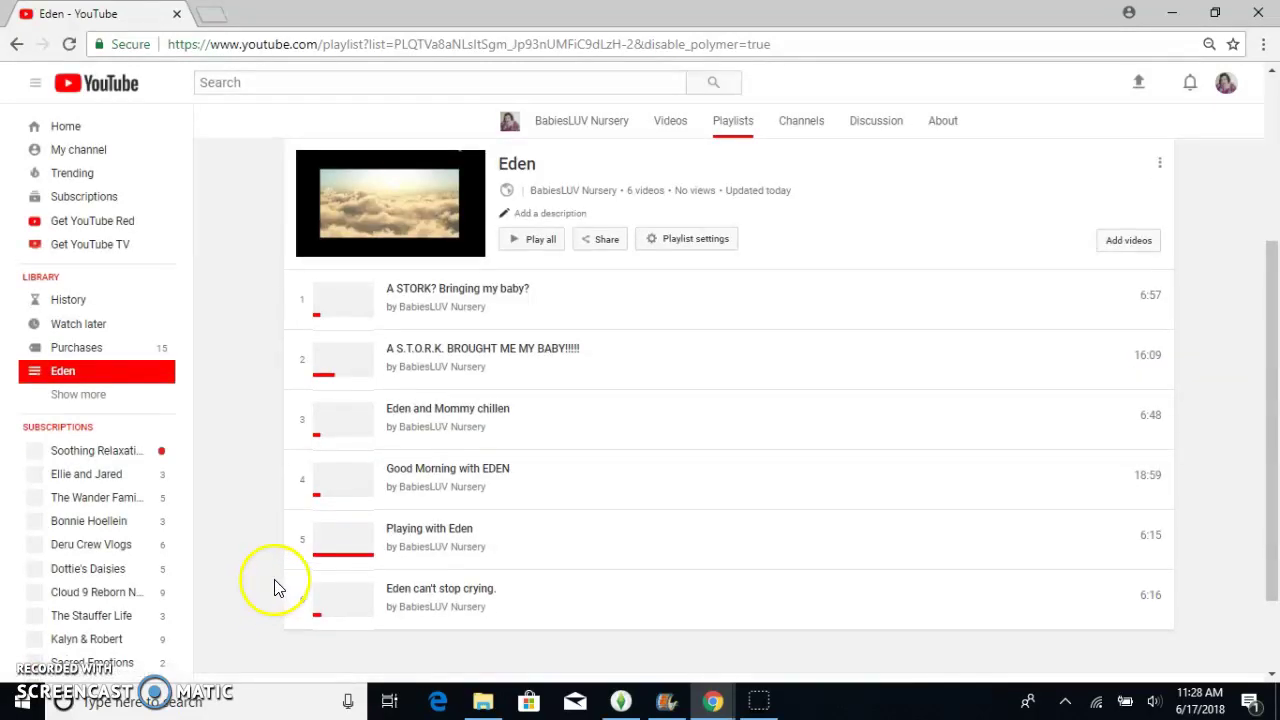
Step: Reopen the Eden playlist's dialog for adding videos and switch back to the window with the channel's uploads
scroll(742, 410, down, 2)
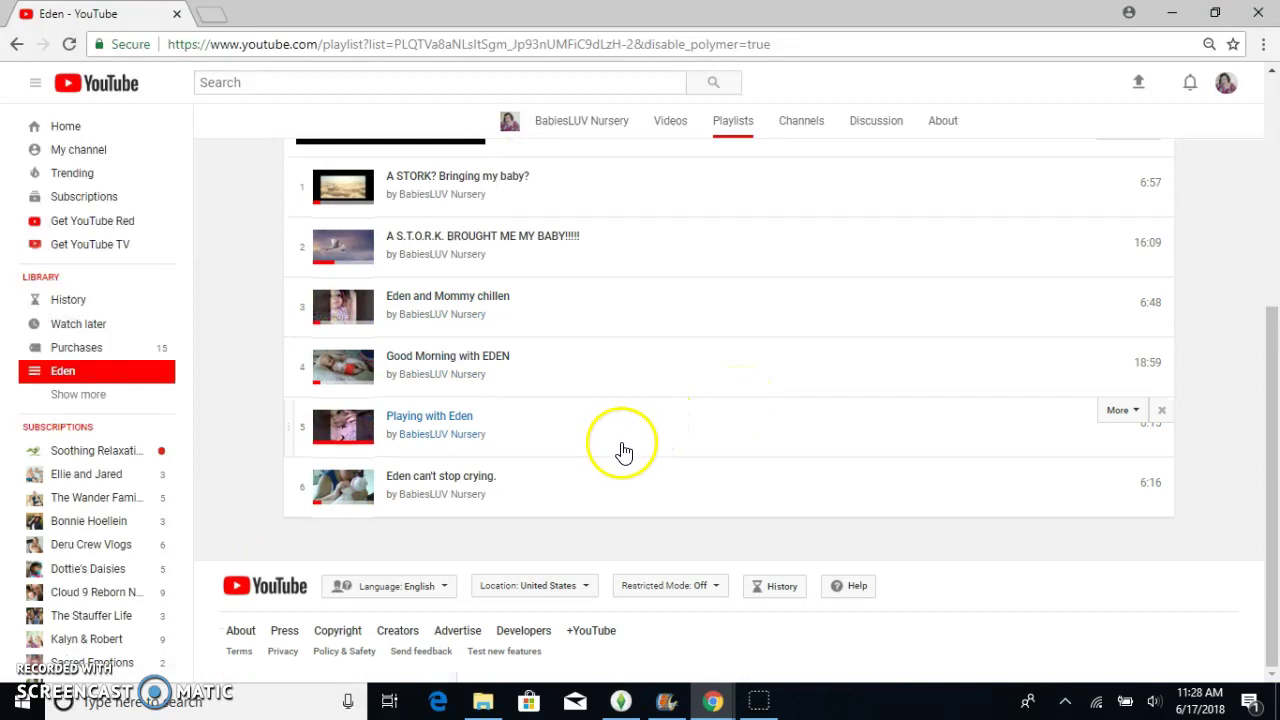
scroll(903, 410, up, 4)
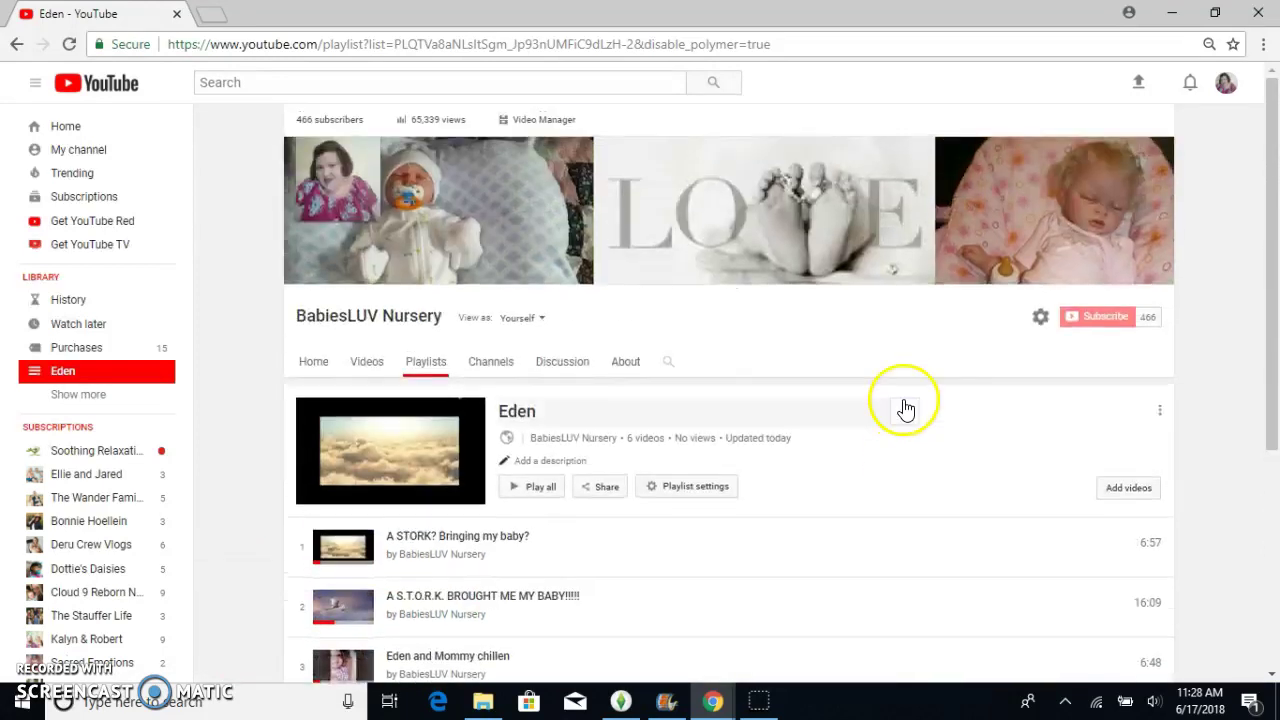
click(1130, 488)
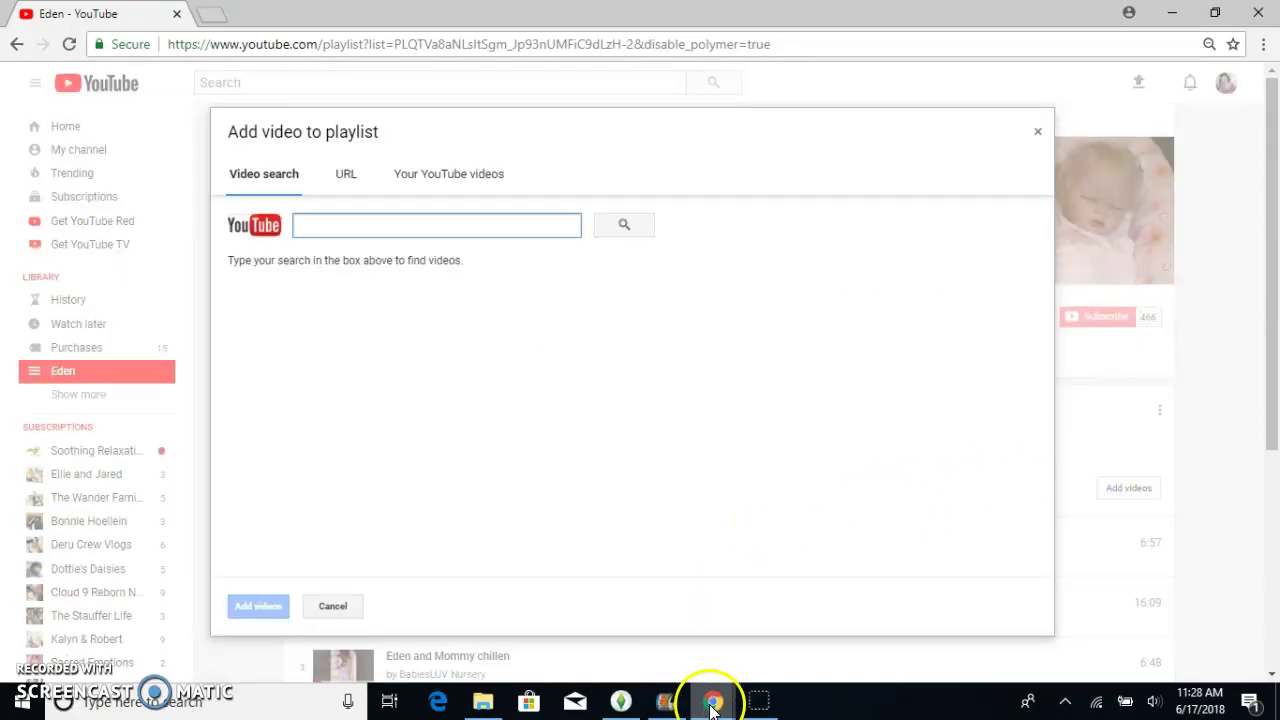
mouse_move(705, 700)
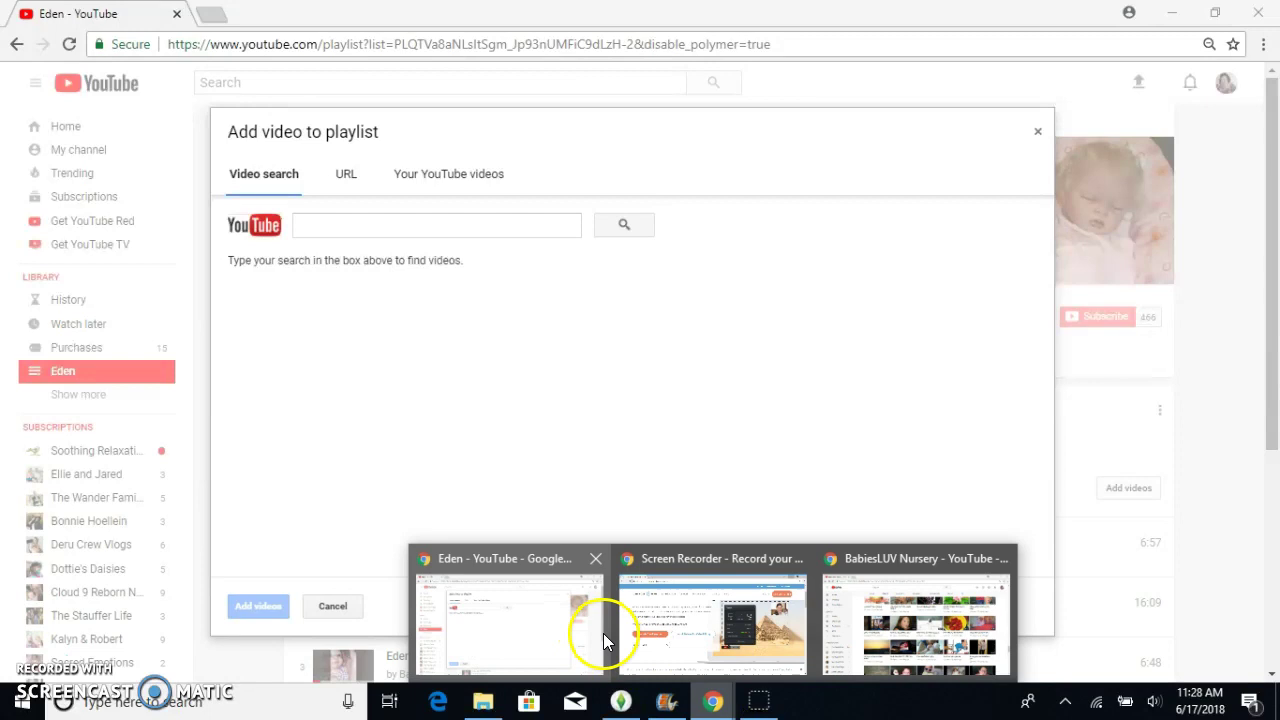
click(875, 630)
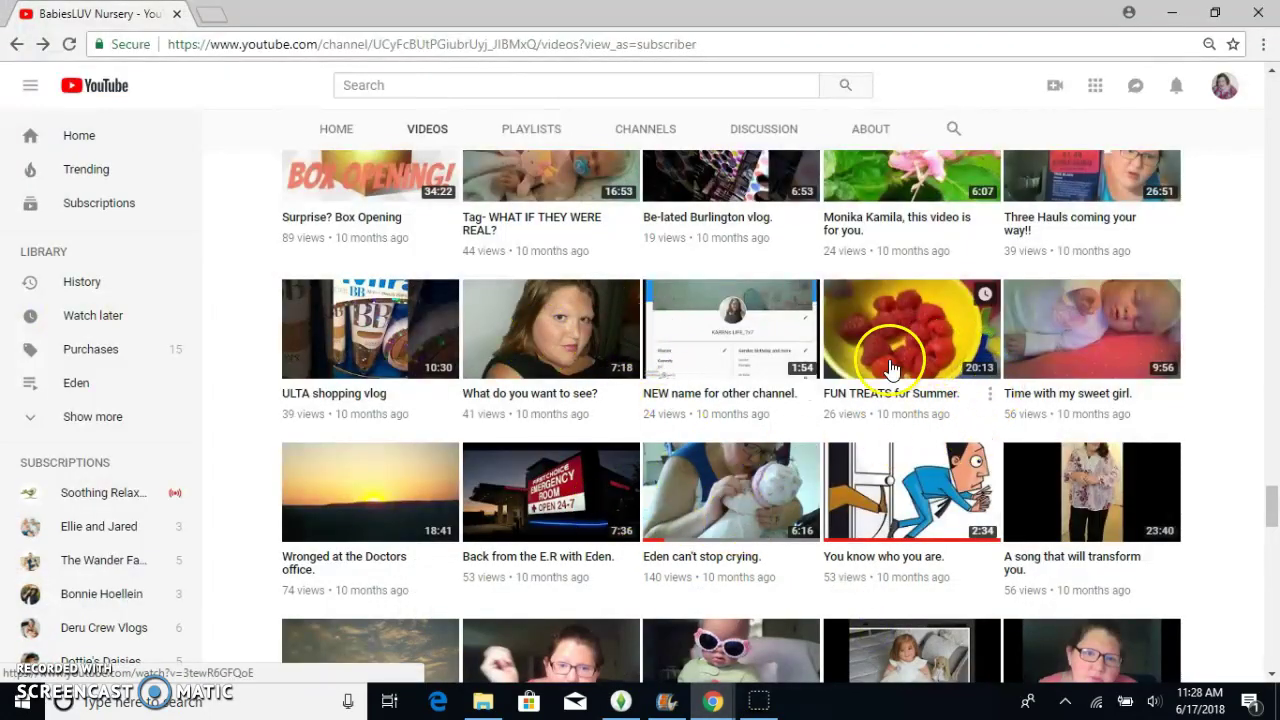
Step: Find the "Nighty night Eden" video among the newer uploads, open it and pause playback
scroll(630, 420, up, 1)
scroll(639, 421, up, 1)
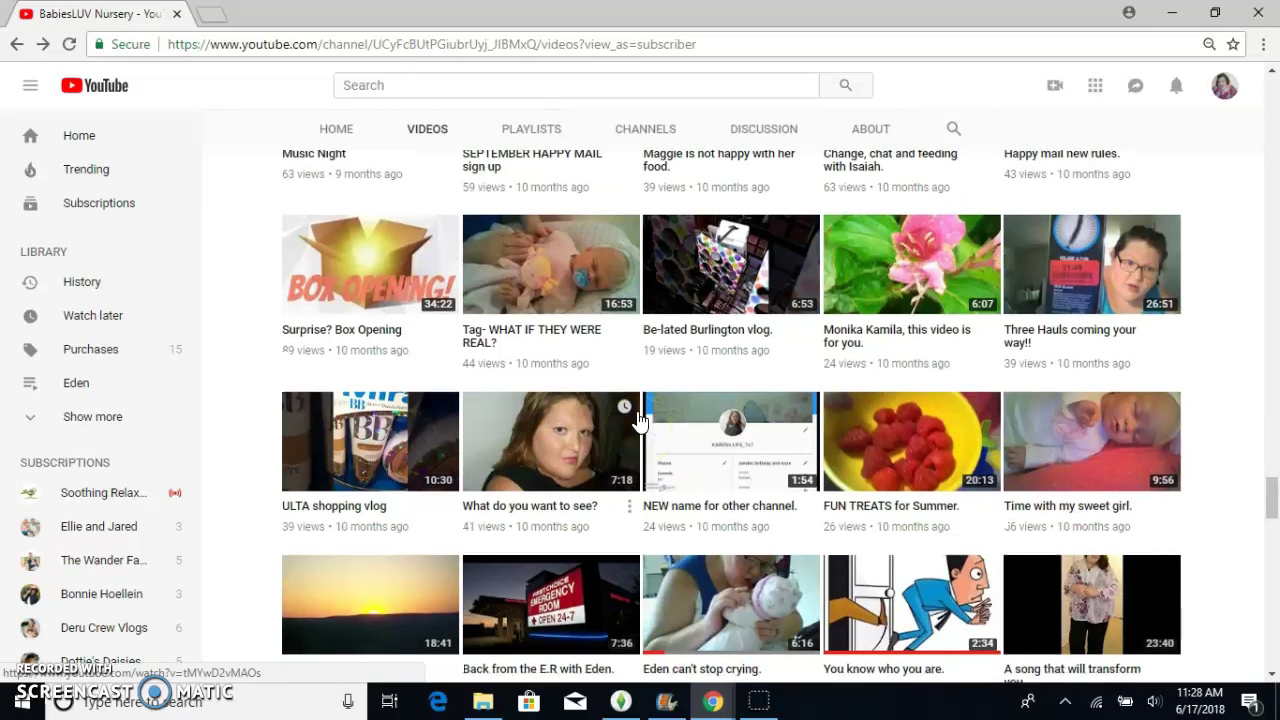
scroll(639, 421, up, 1)
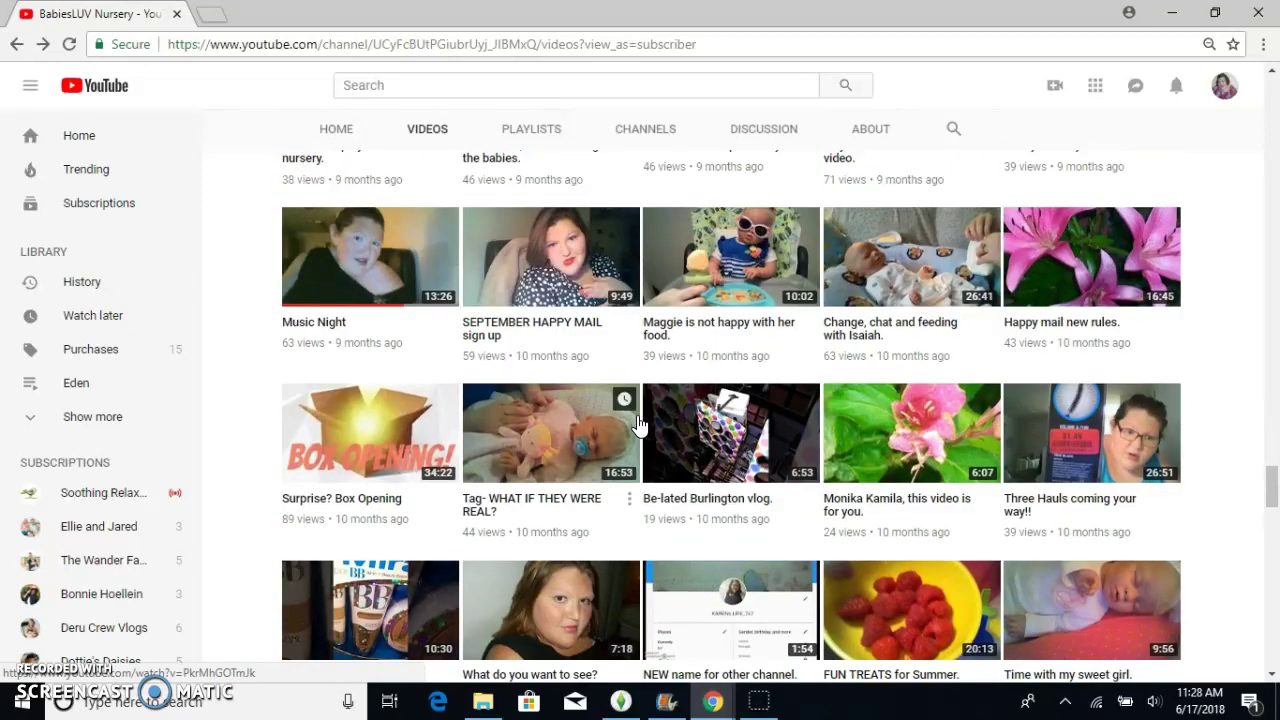
scroll(638, 424, up, 3)
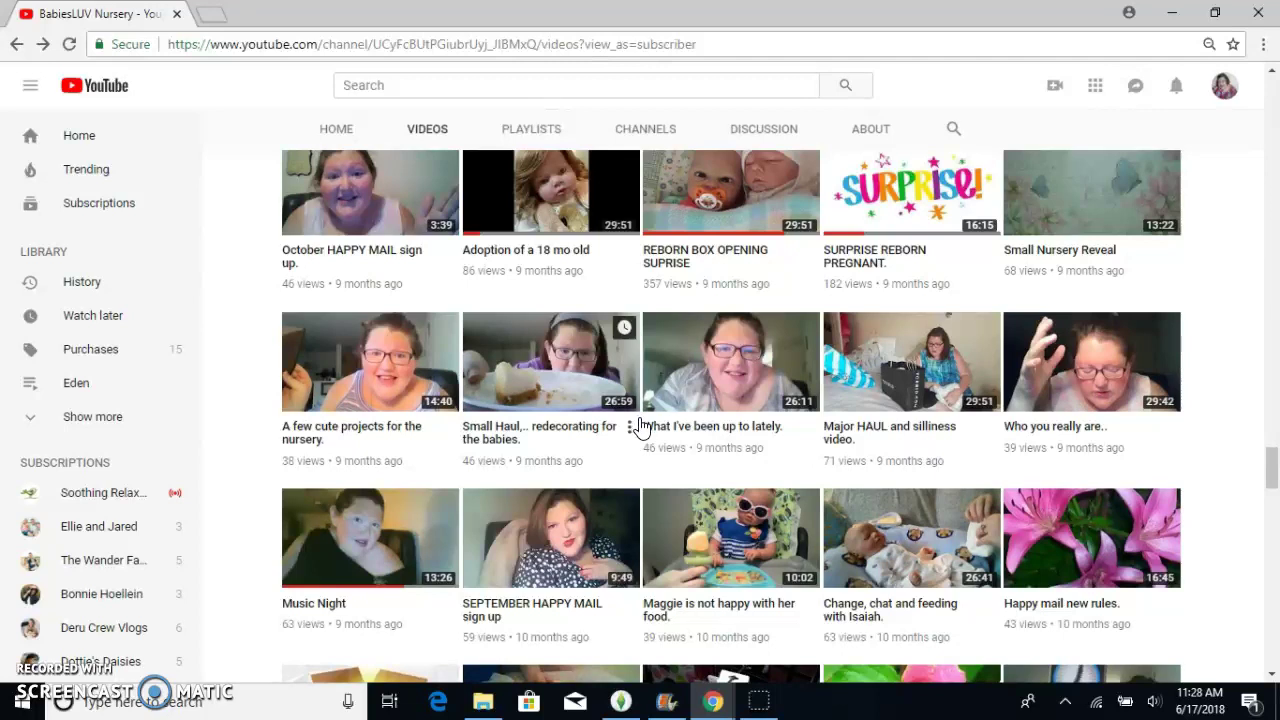
scroll(640, 427, up, 2)
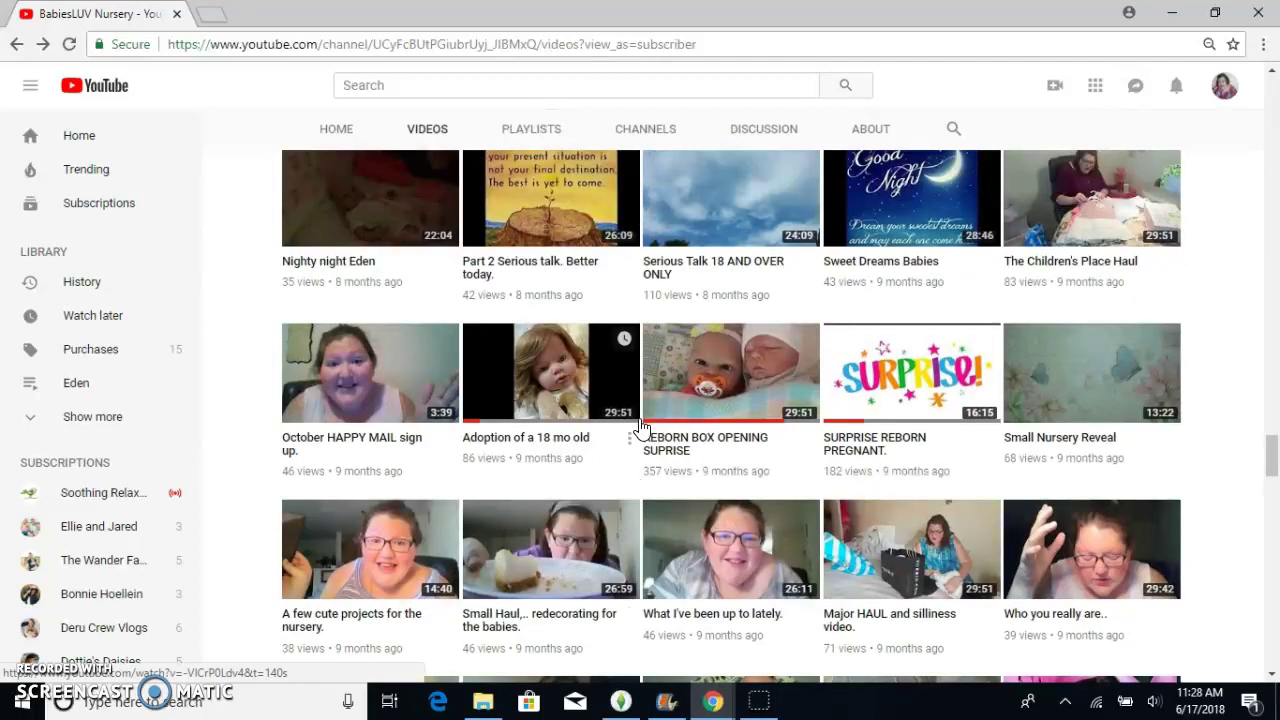
scroll(640, 427, up, 1)
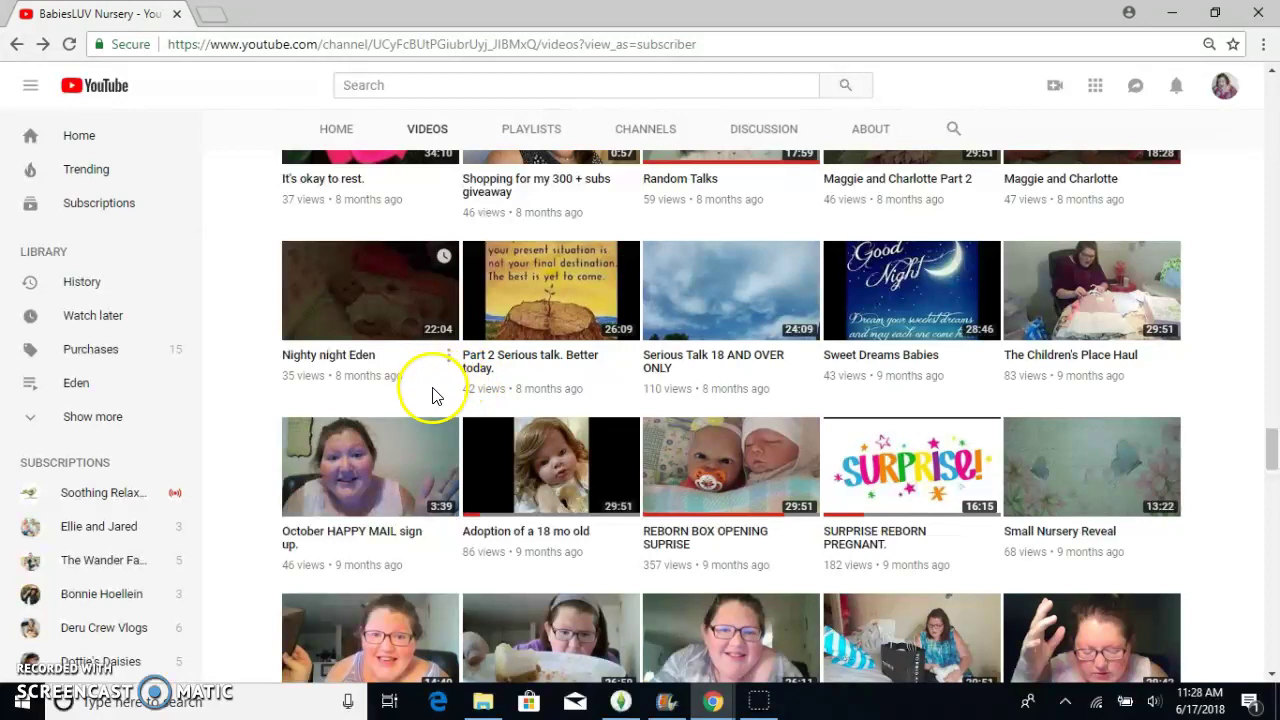
scroll(432, 392, up, 1)
click(331, 380)
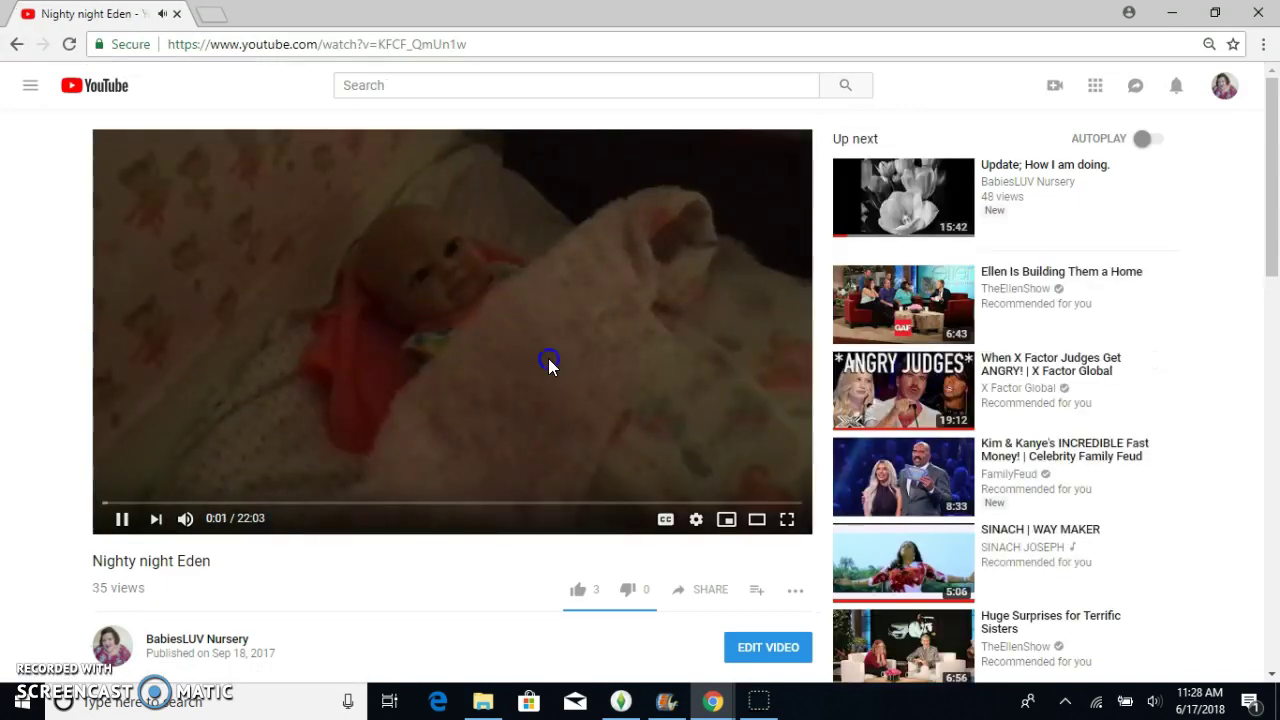
click(548, 360)
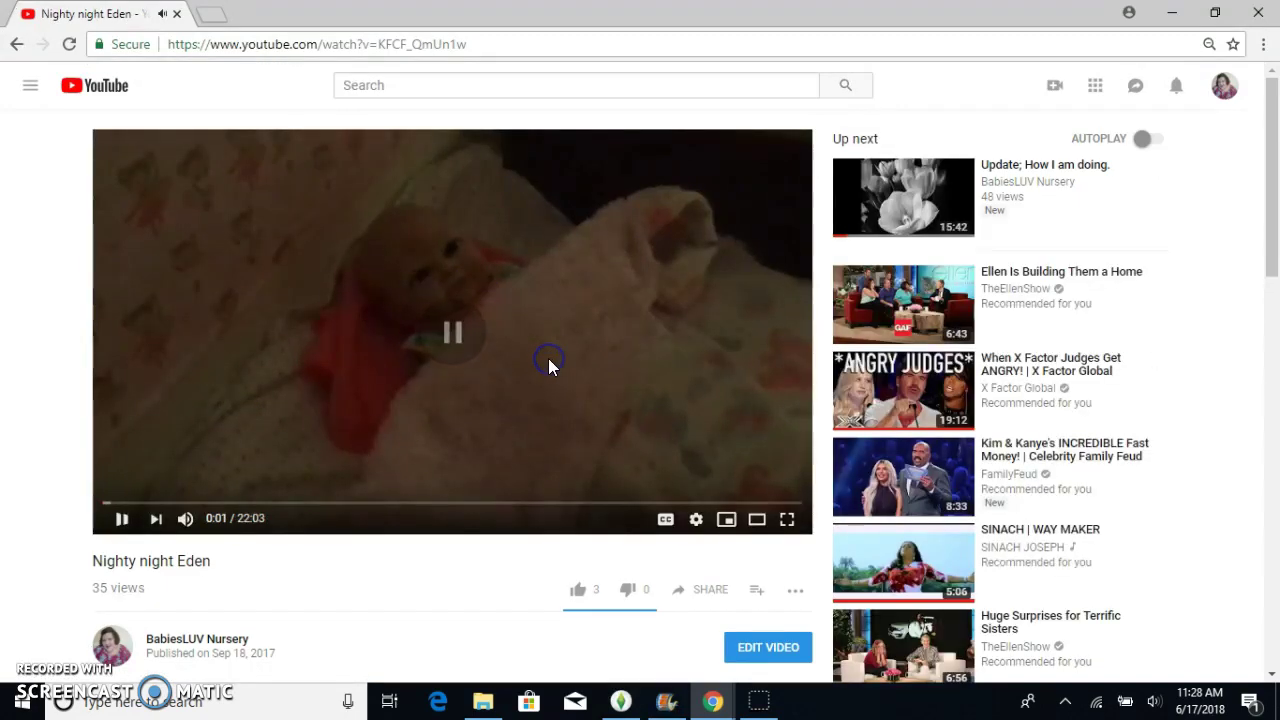
click(712, 592)
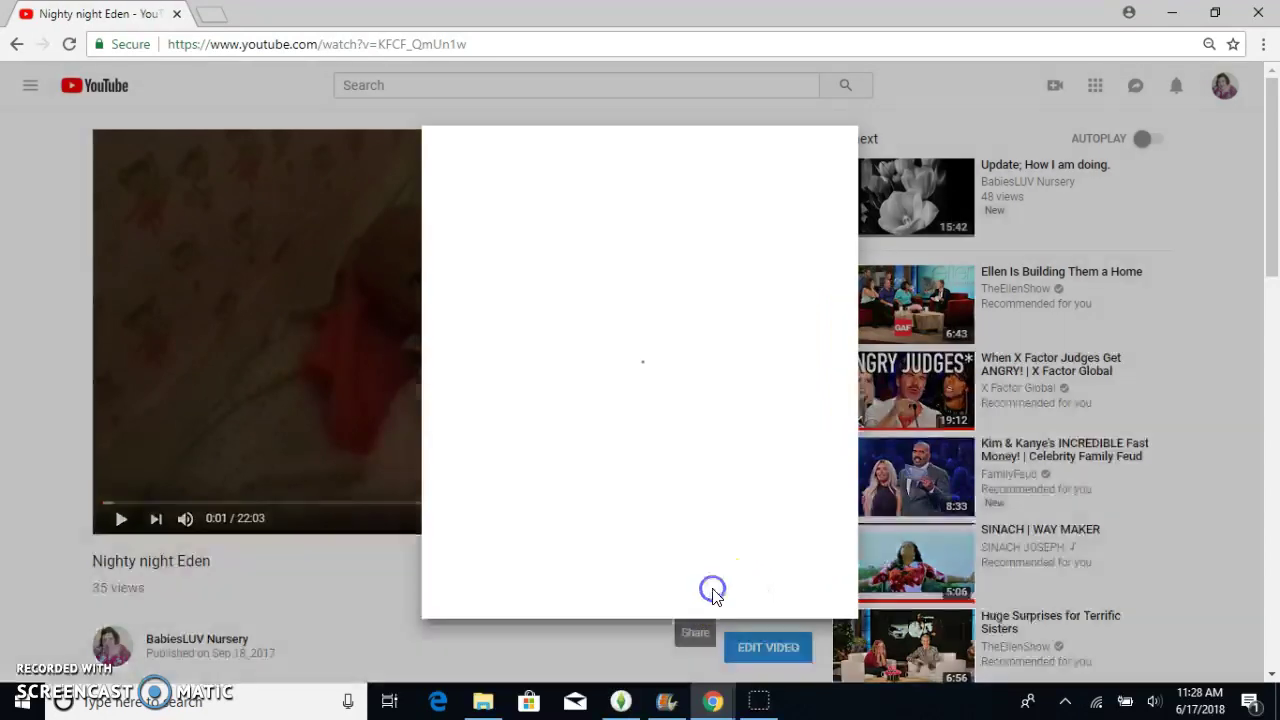
drag(643, 515, 491, 518)
click(462, 517)
key(ctrl+c)
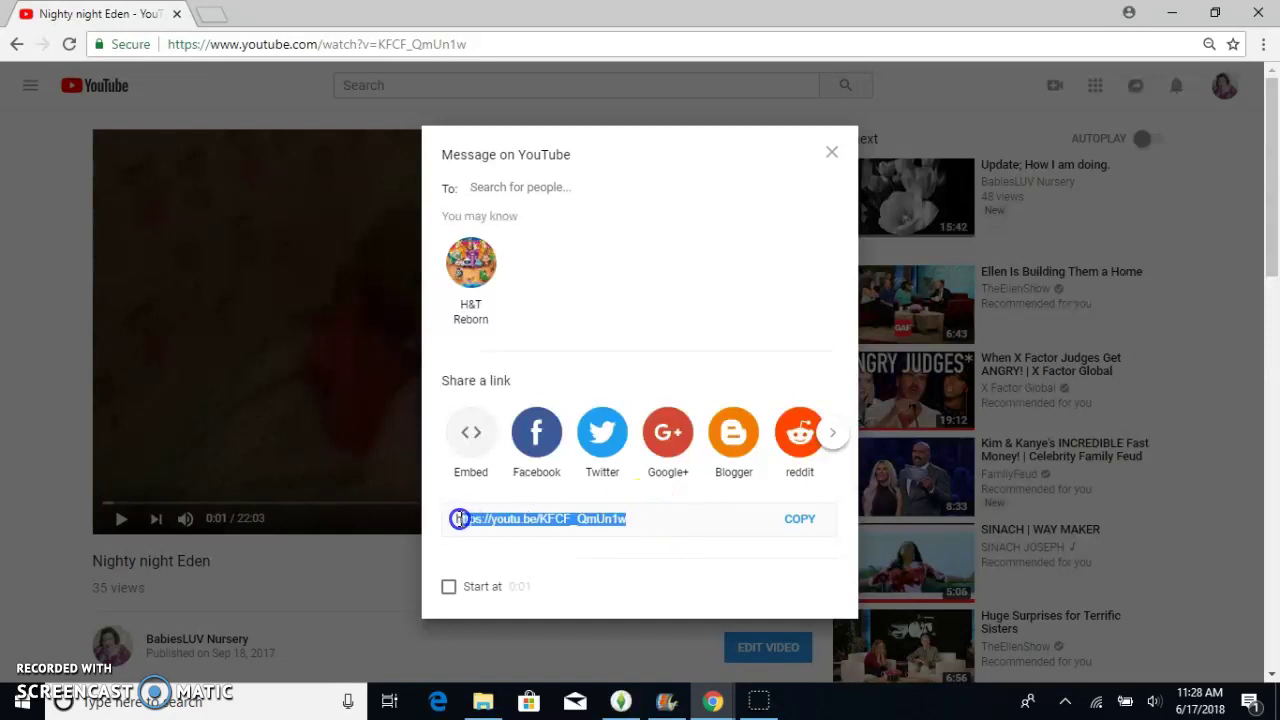
right_click(484, 518)
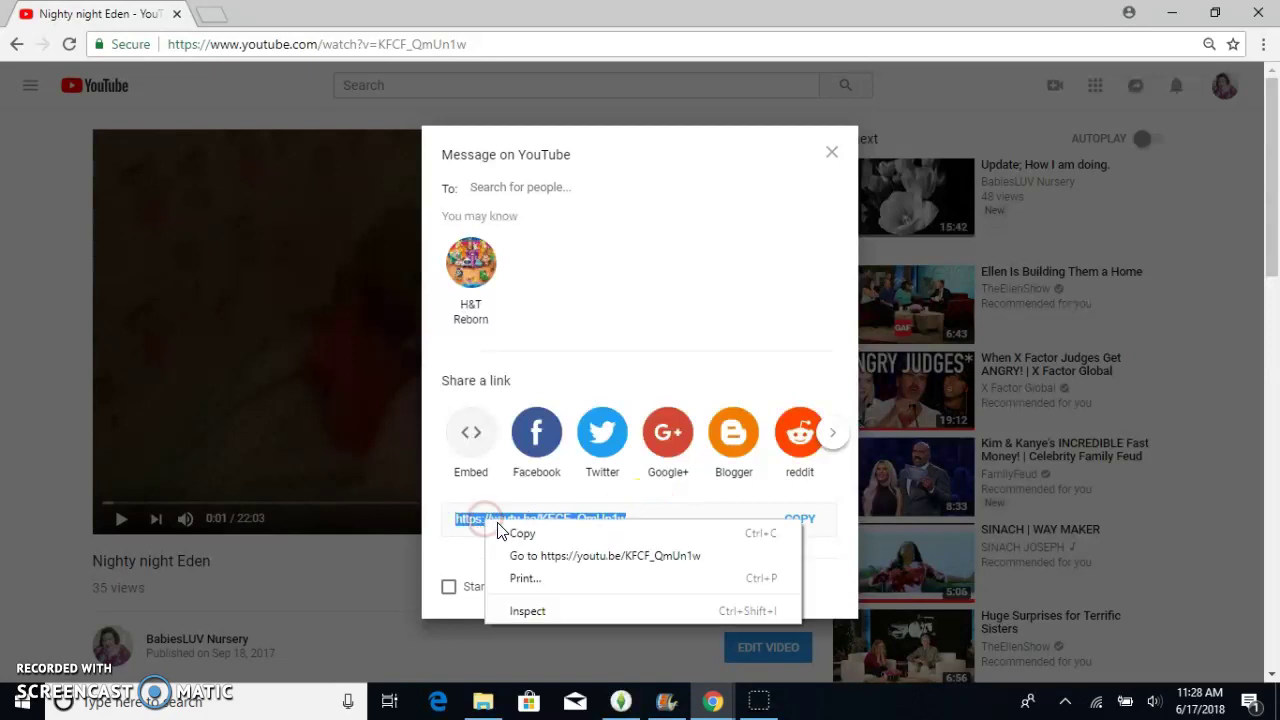
click(543, 533)
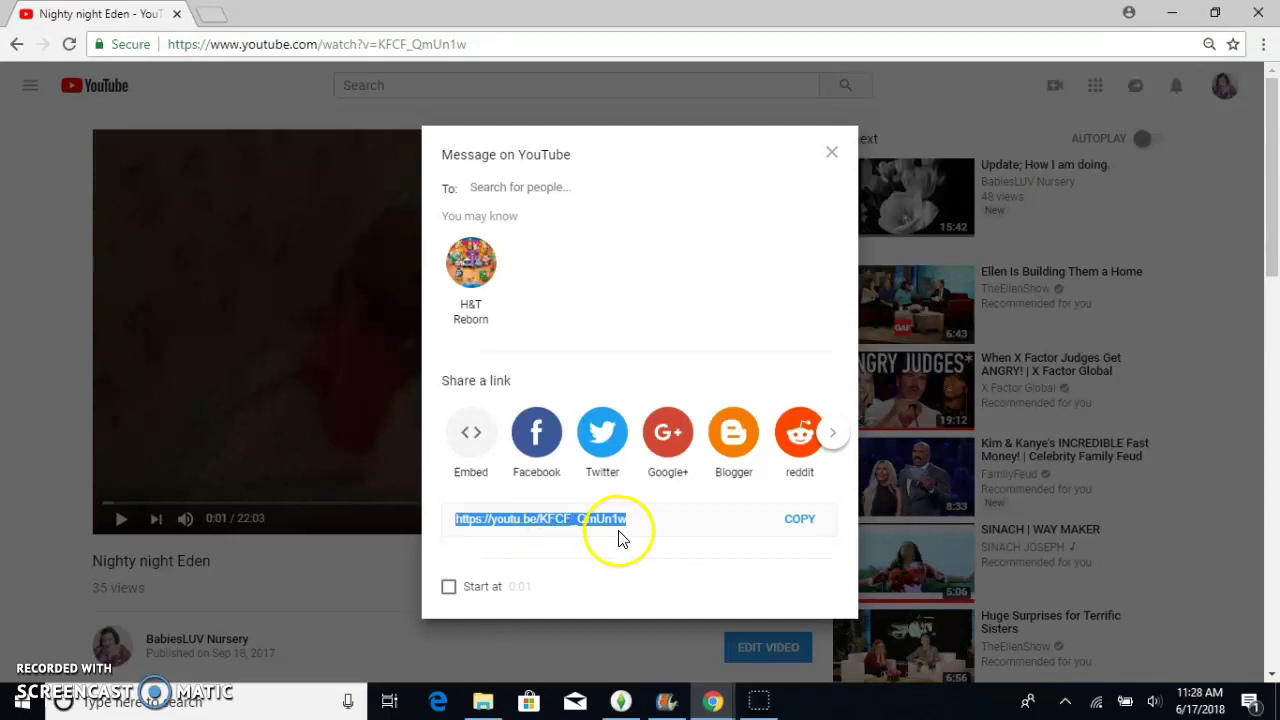
click(834, 154)
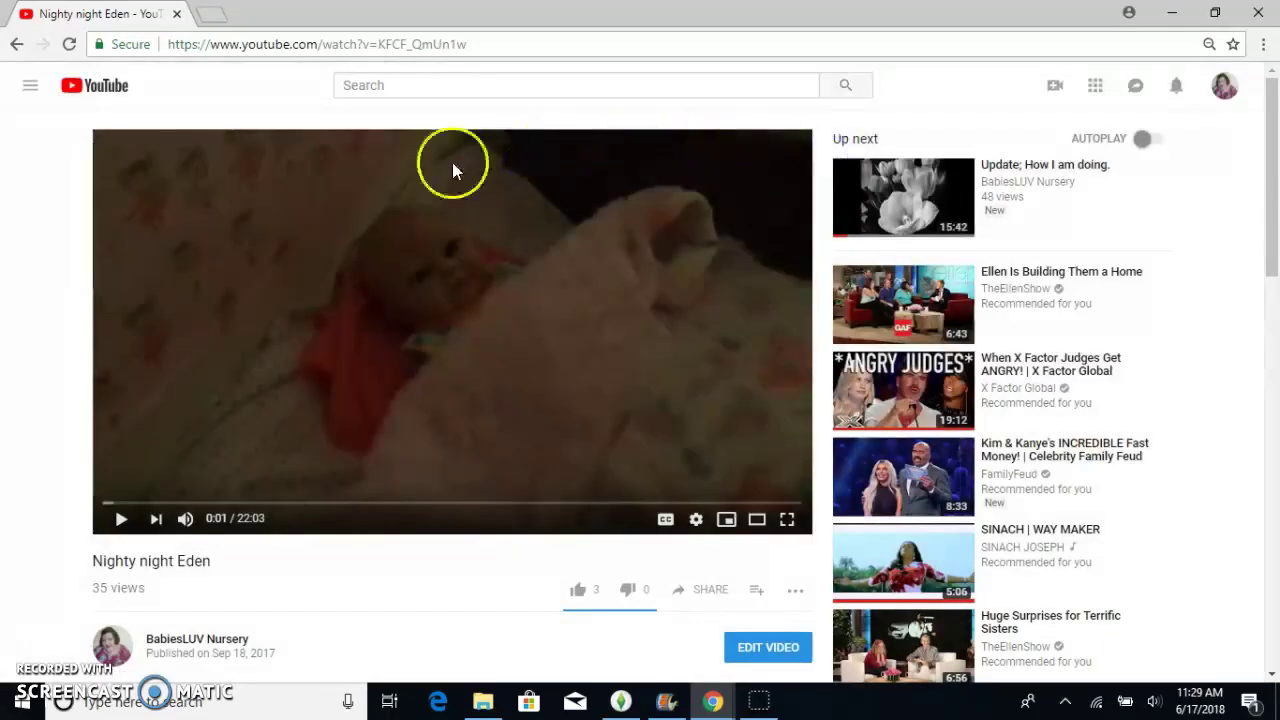
click(16, 44)
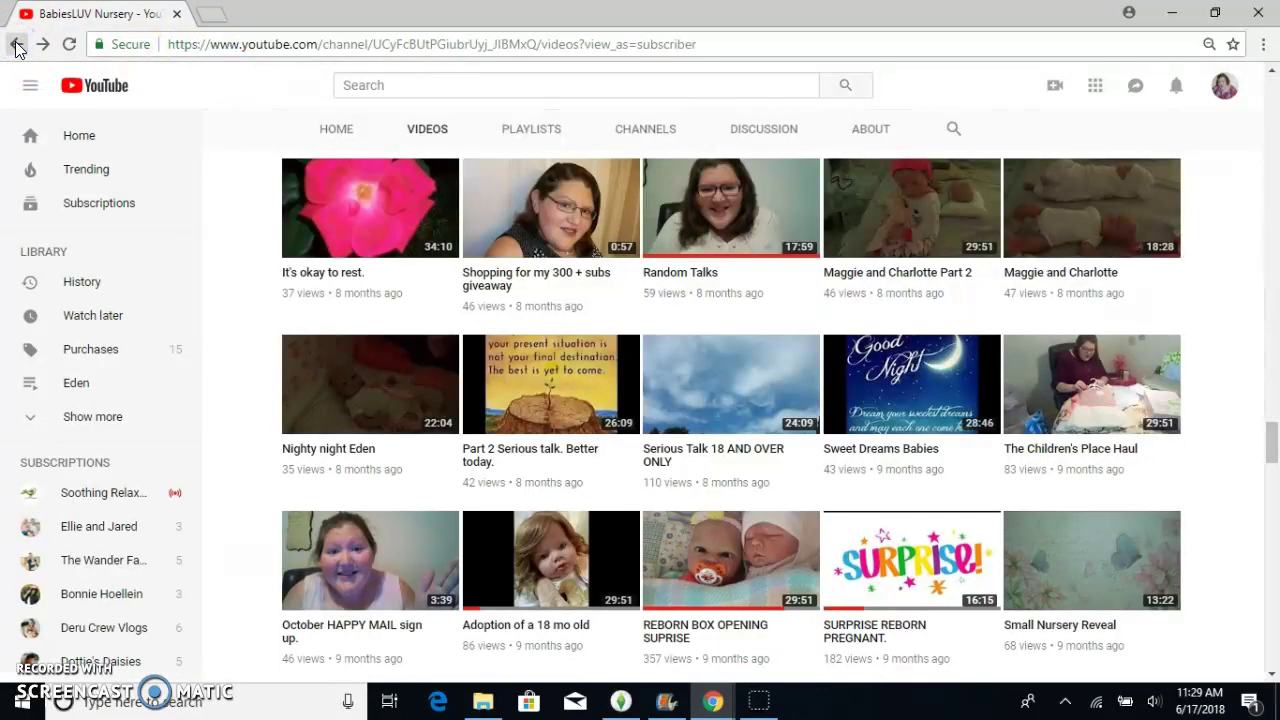
mouse_move(664, 698)
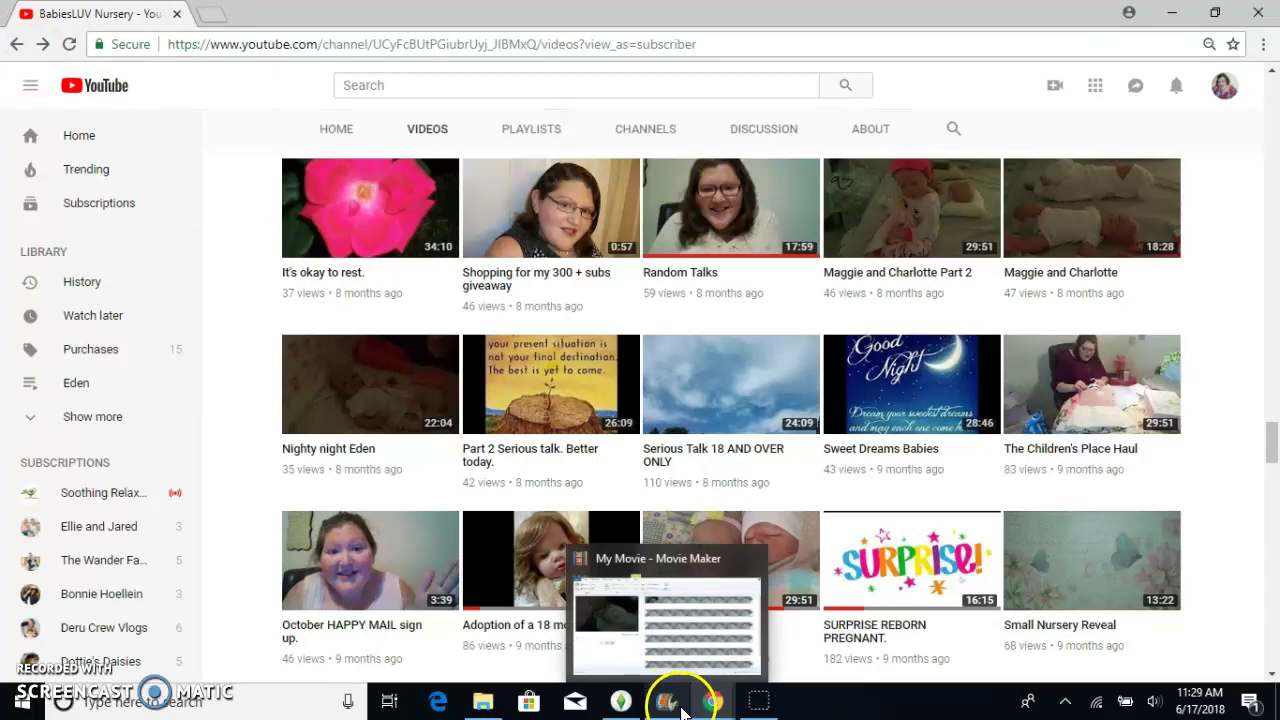
mouse_move(706, 700)
click(538, 612)
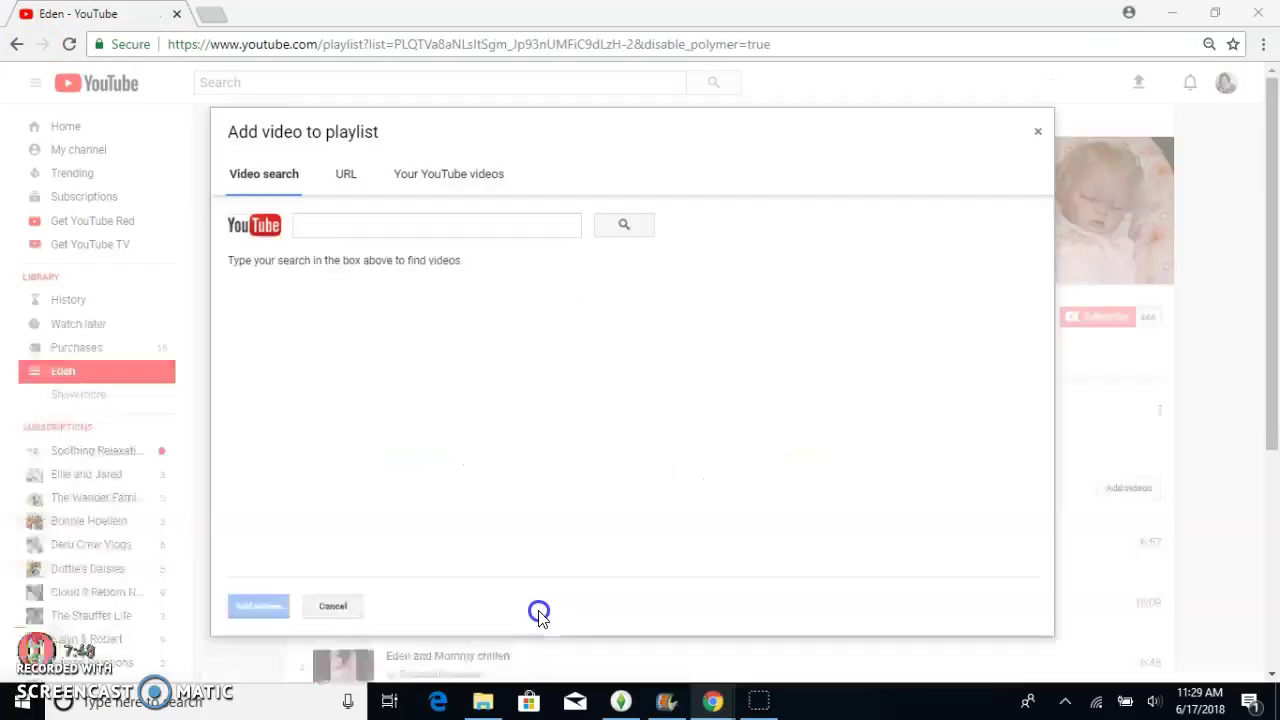
right_click(390, 232)
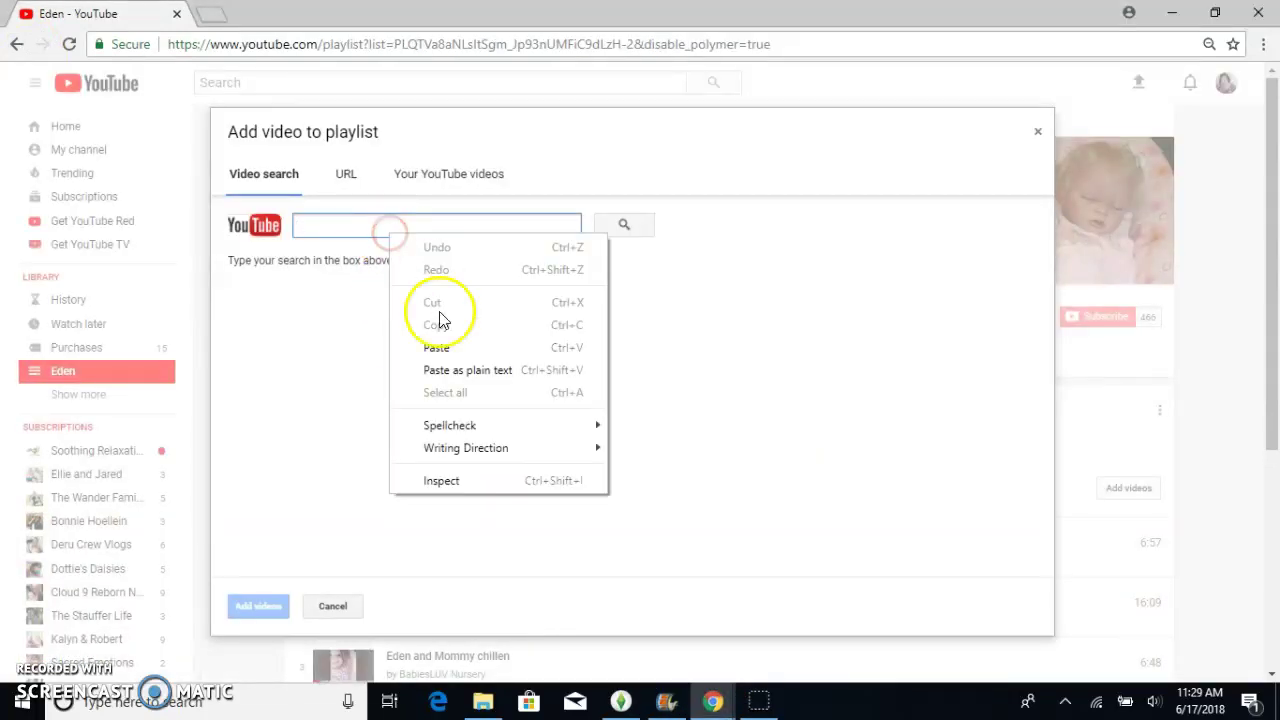
click(437, 347)
click(630, 231)
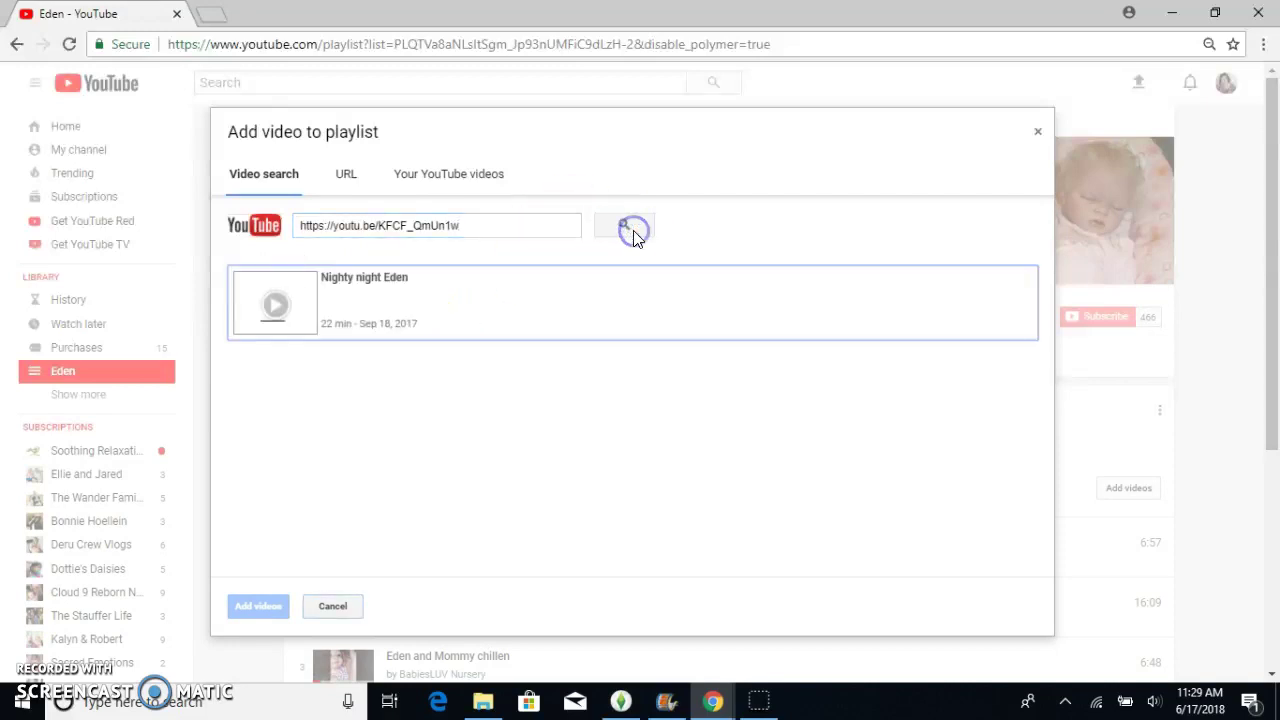
click(266, 310)
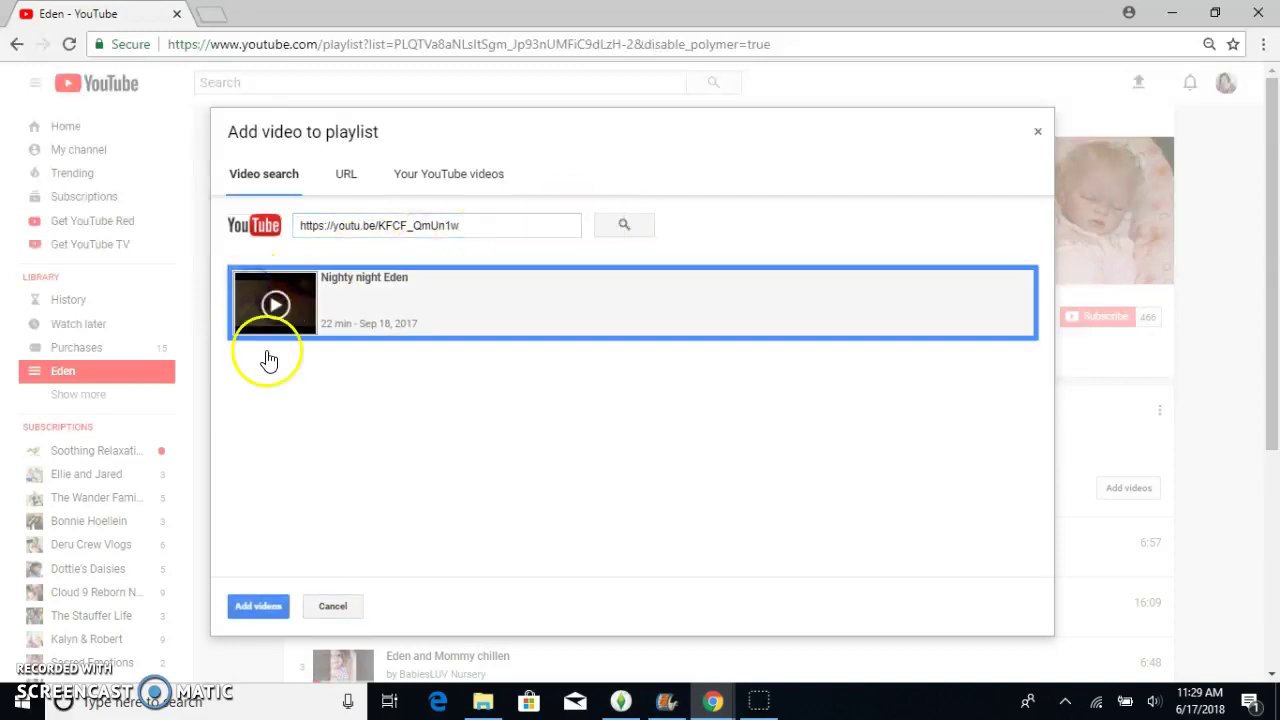
click(258, 606)
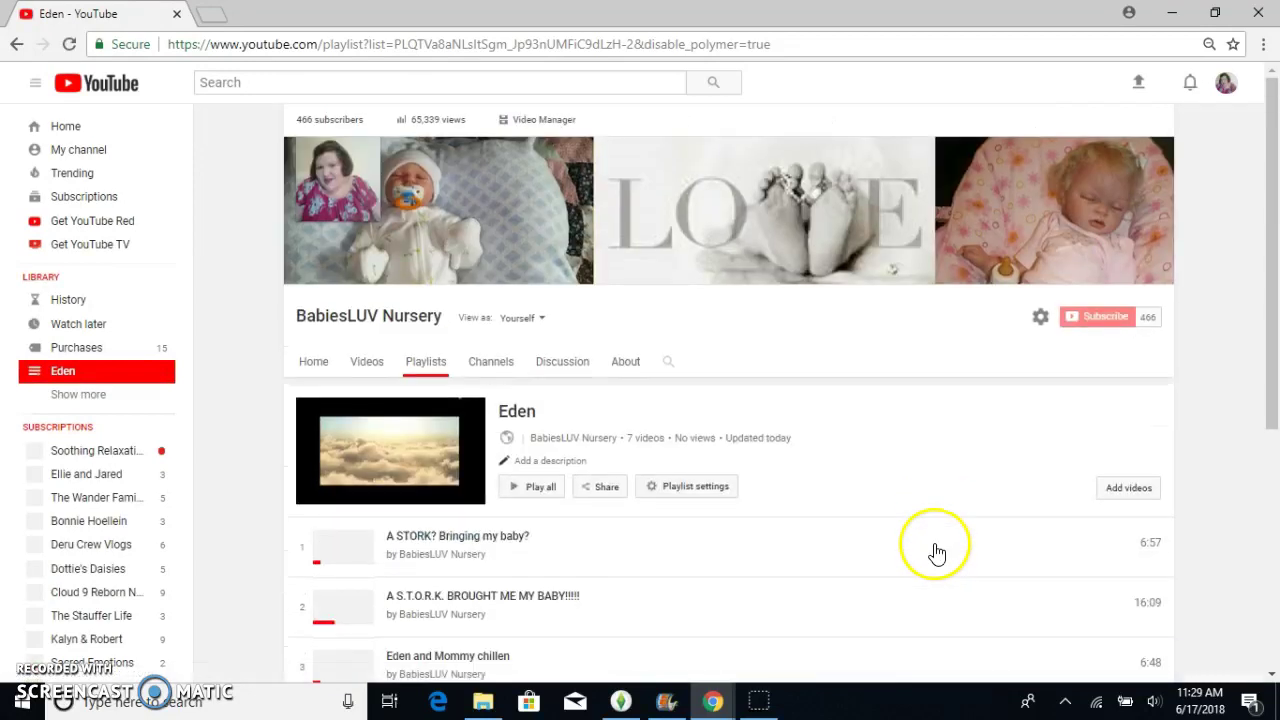
Step: Open the dialog for adding another video to the Eden playlist and go back to the window showing the channel's uploads
click(1129, 487)
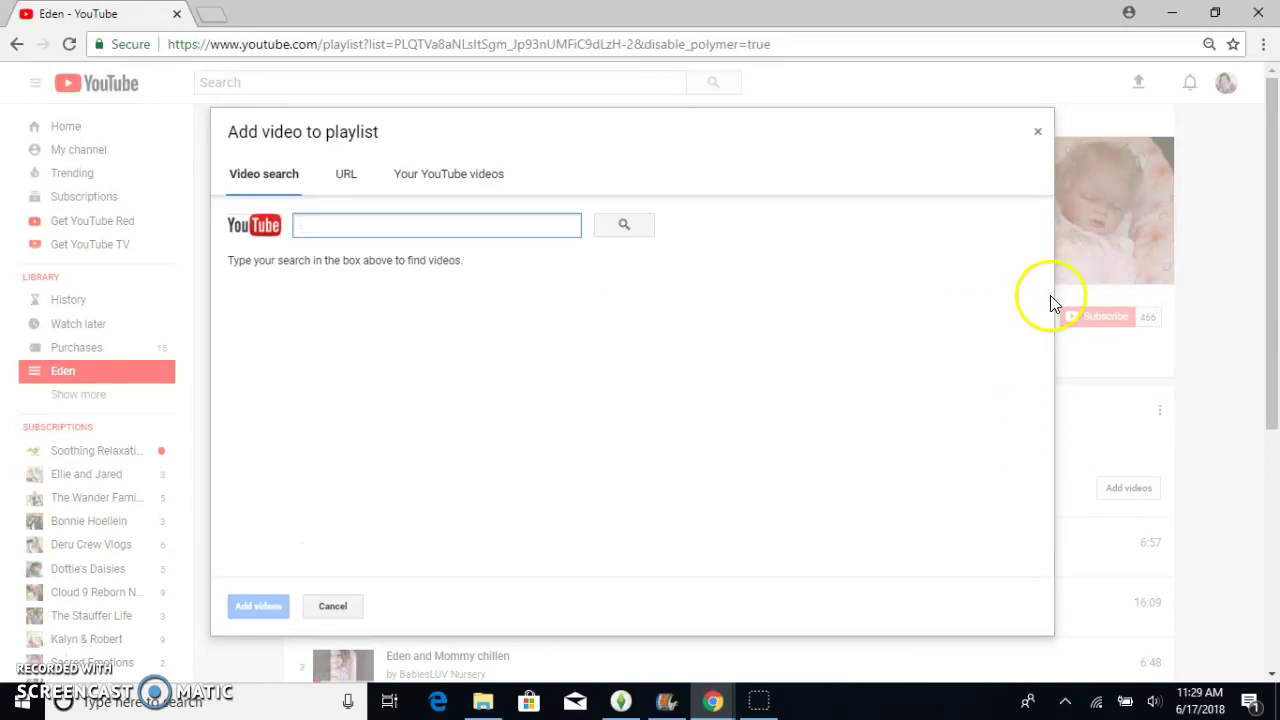
mouse_move(712, 700)
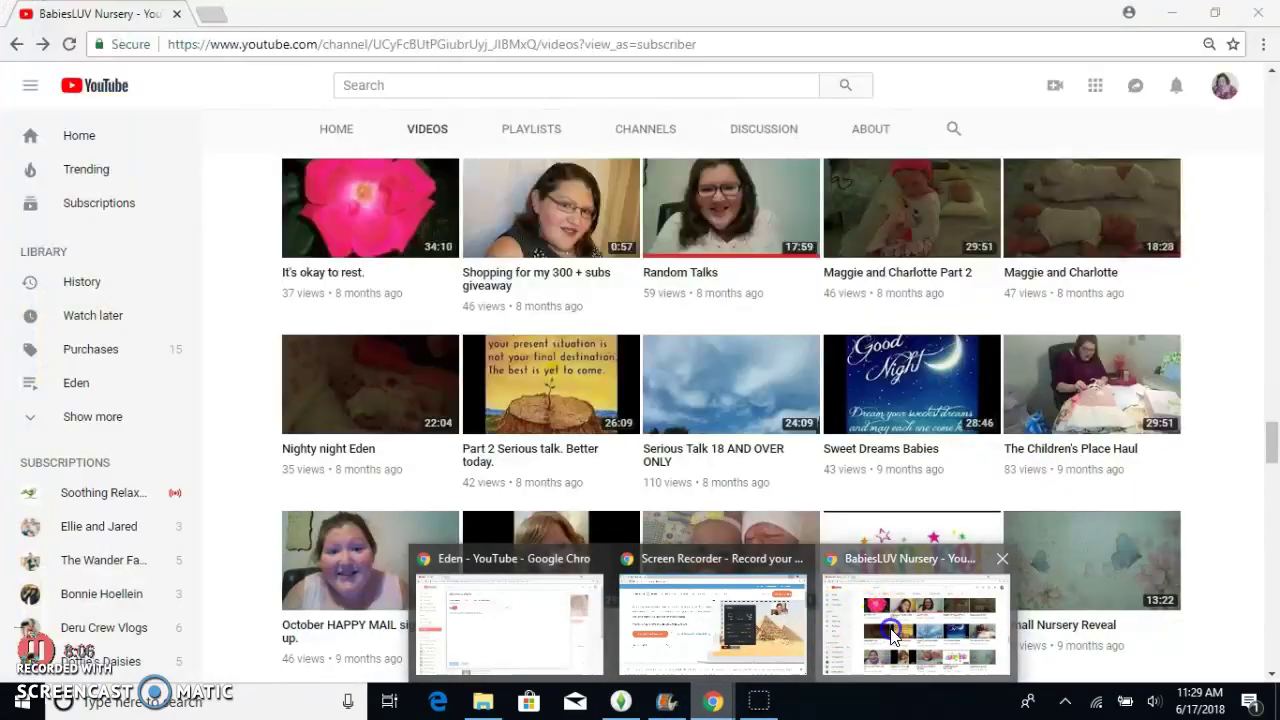
click(885, 630)
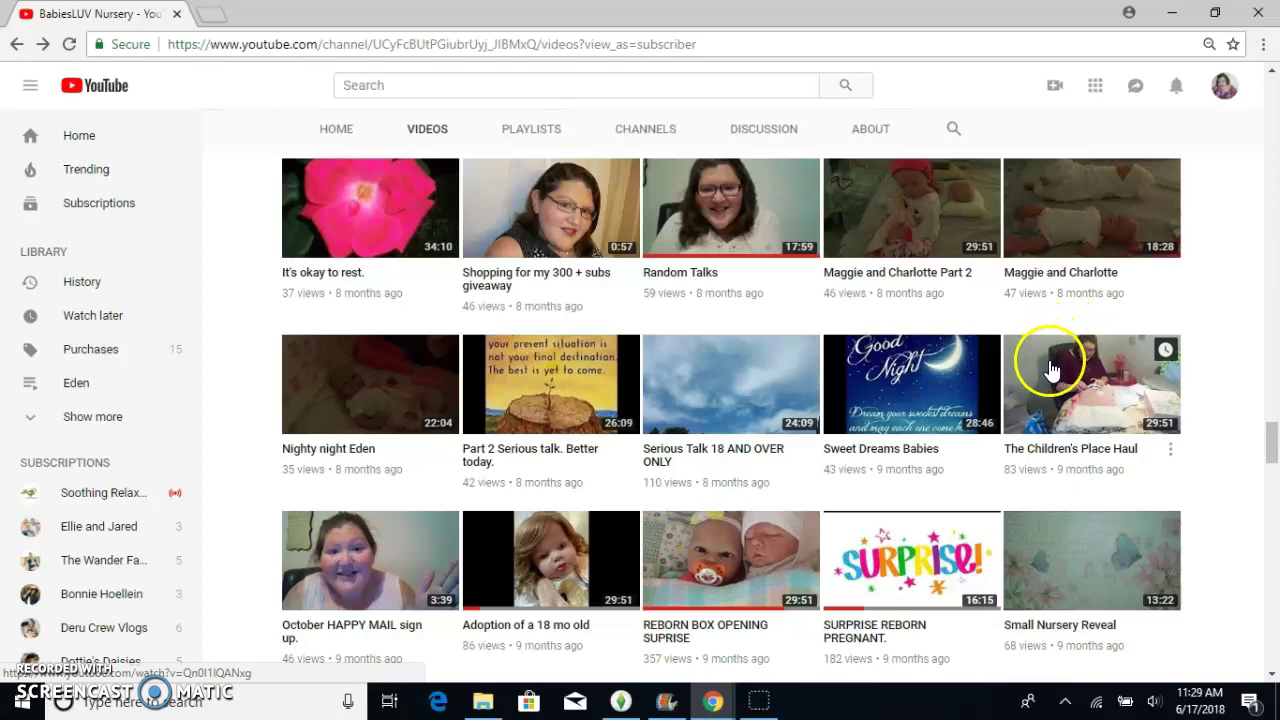
Step: Find the "Mommy I'm clean now!" video among the newer uploads, open it and pause playback
scroll(1048, 362, up, 1)
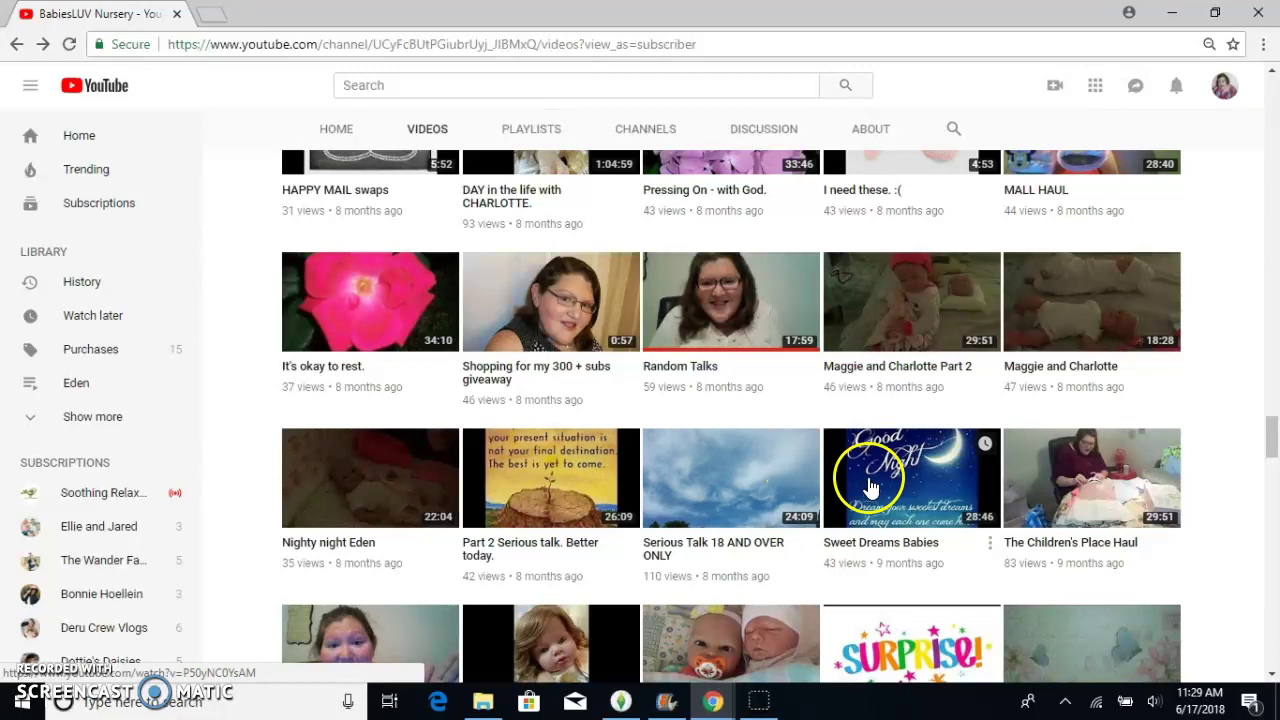
scroll(810, 475, up, 1)
scroll(812, 487, up, 1)
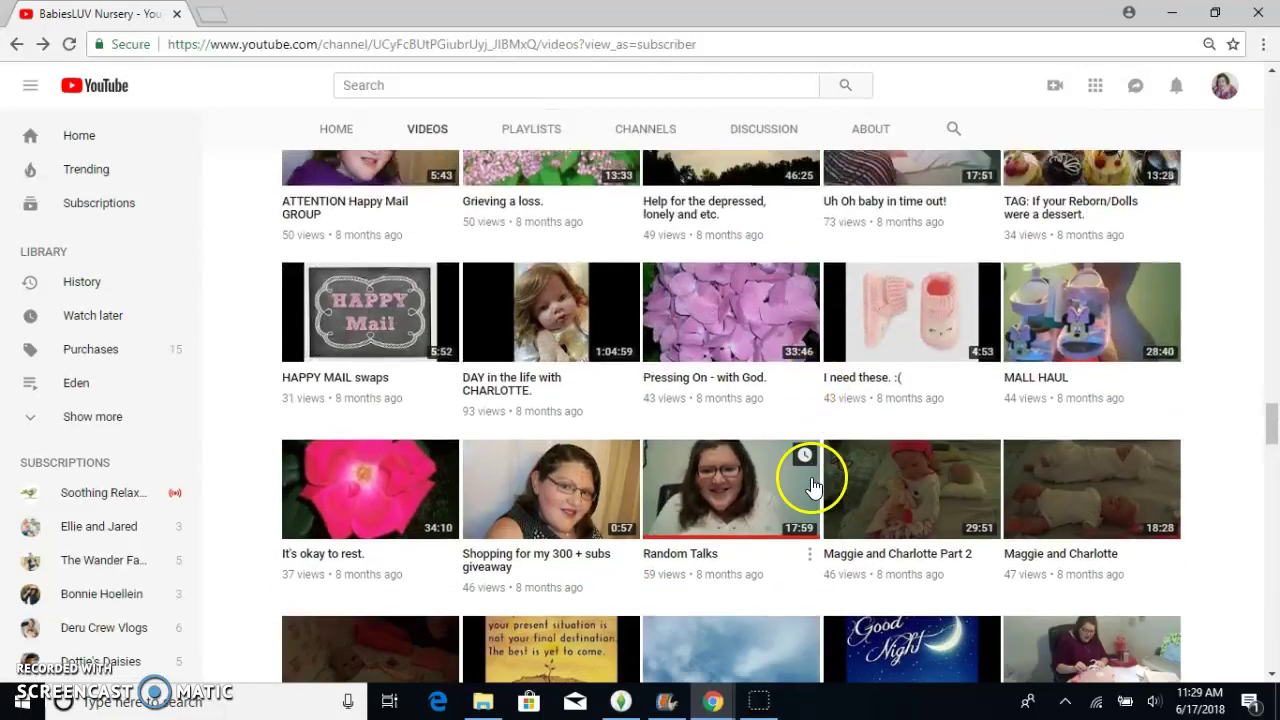
click(906, 324)
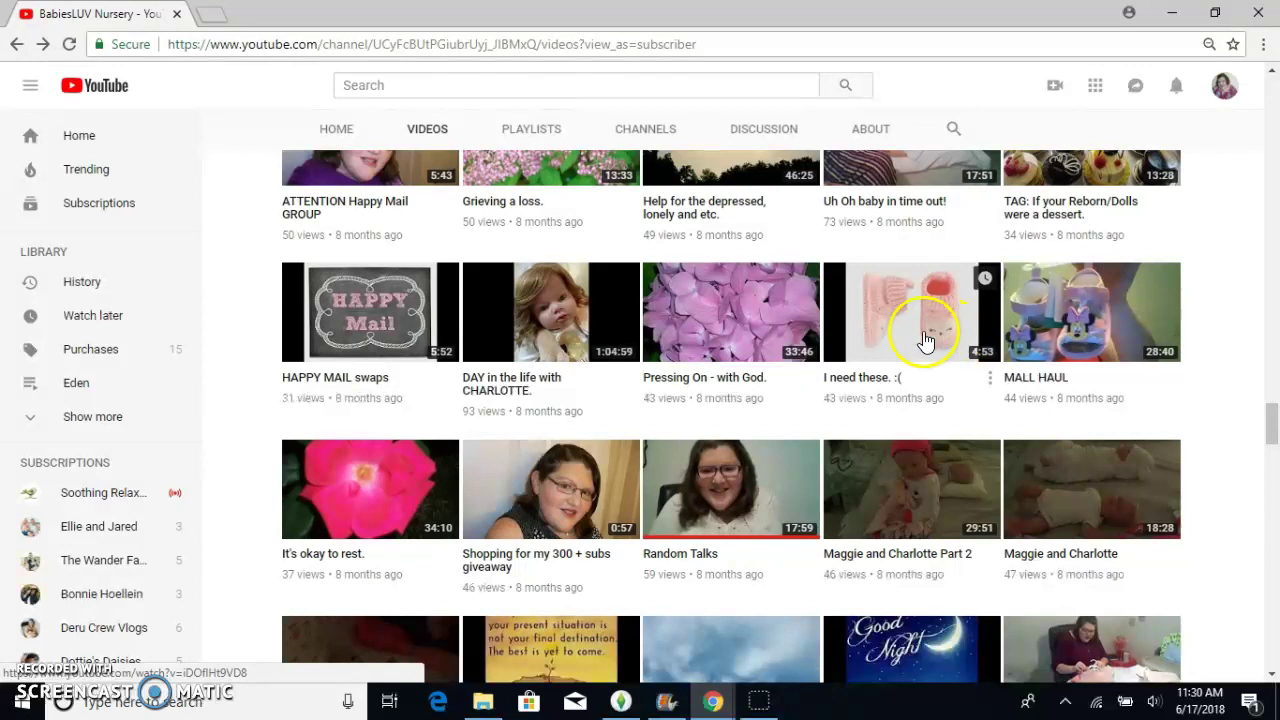
scroll(891, 377, up, 1)
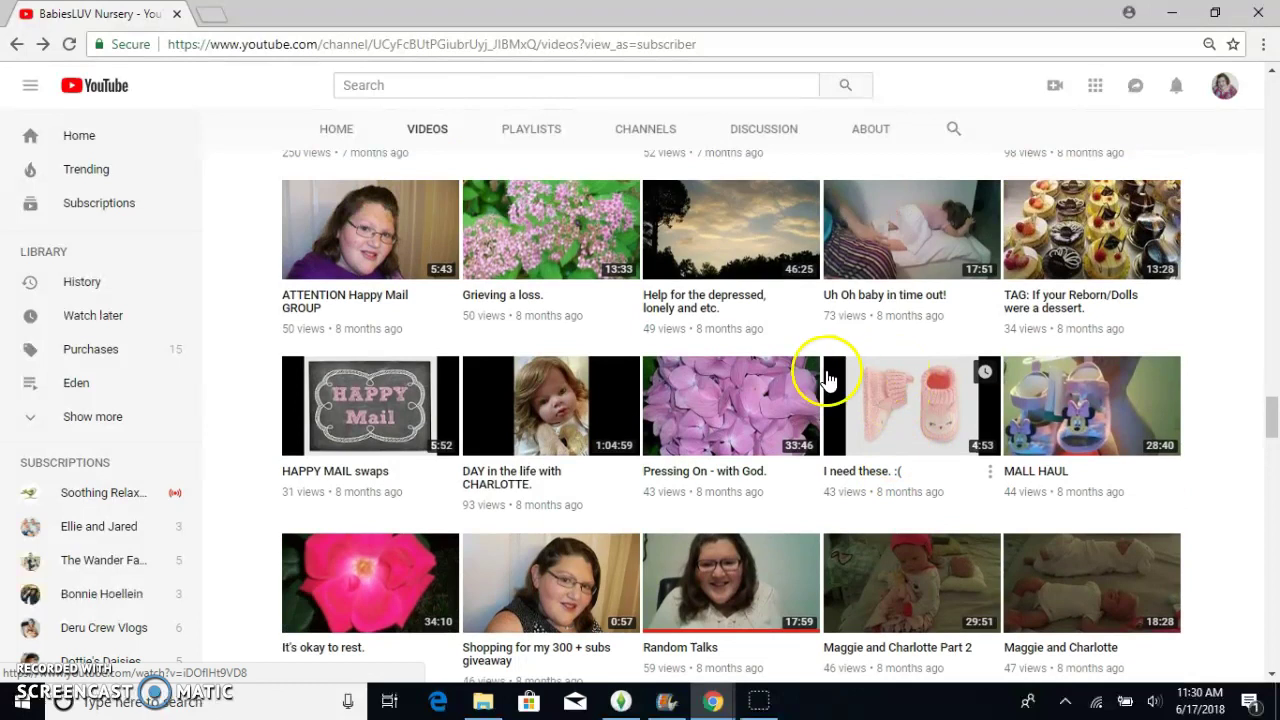
scroll(640, 340, up, 2)
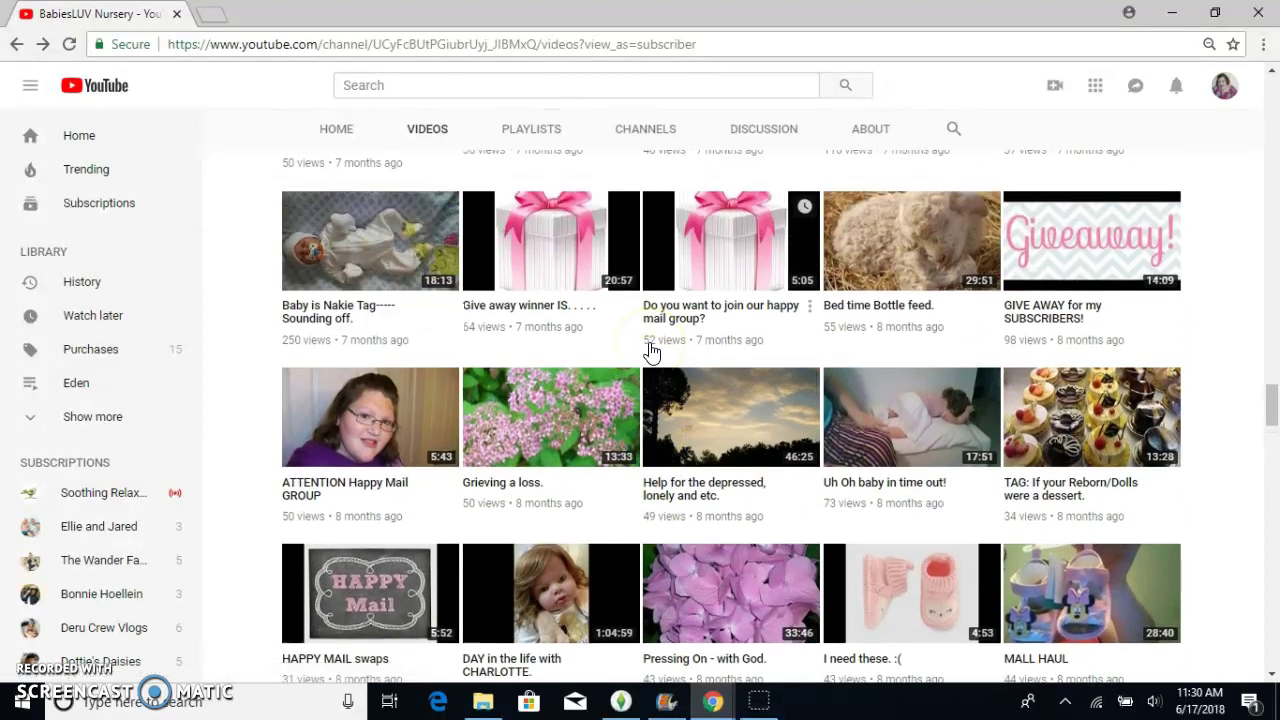
scroll(651, 352, up, 2)
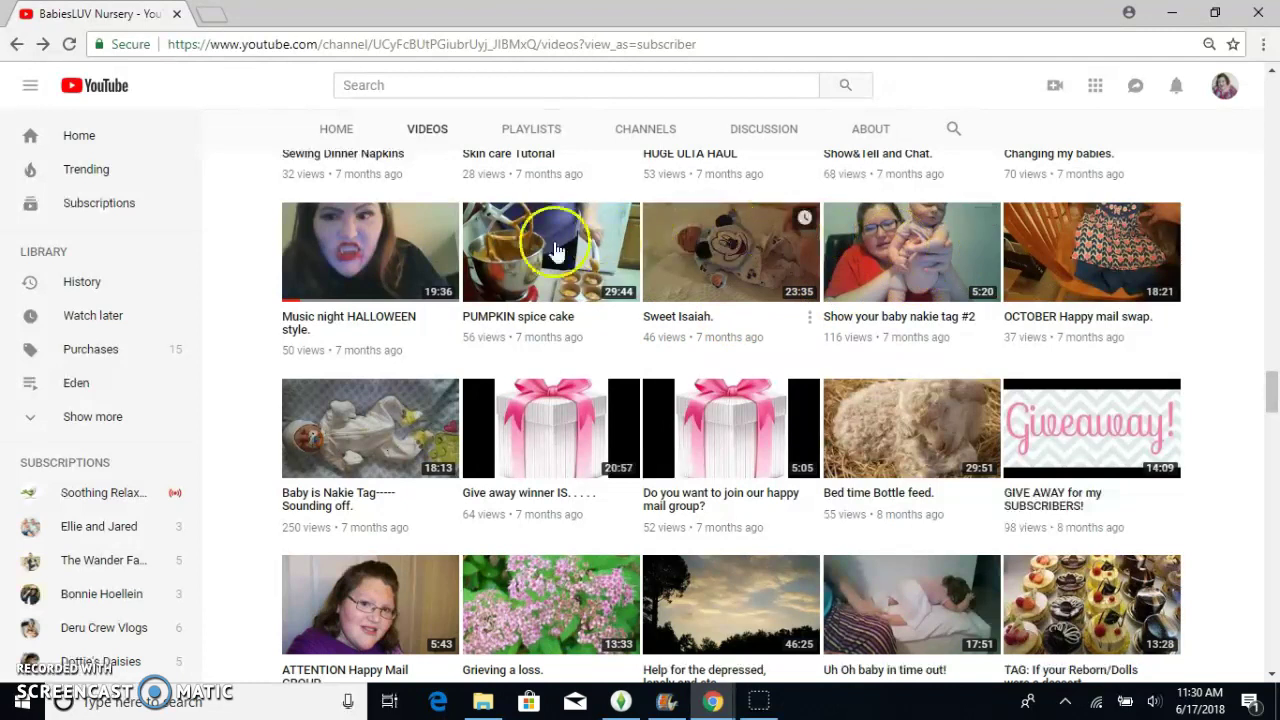
scroll(459, 304, up, 1)
scroll(459, 304, up, 2)
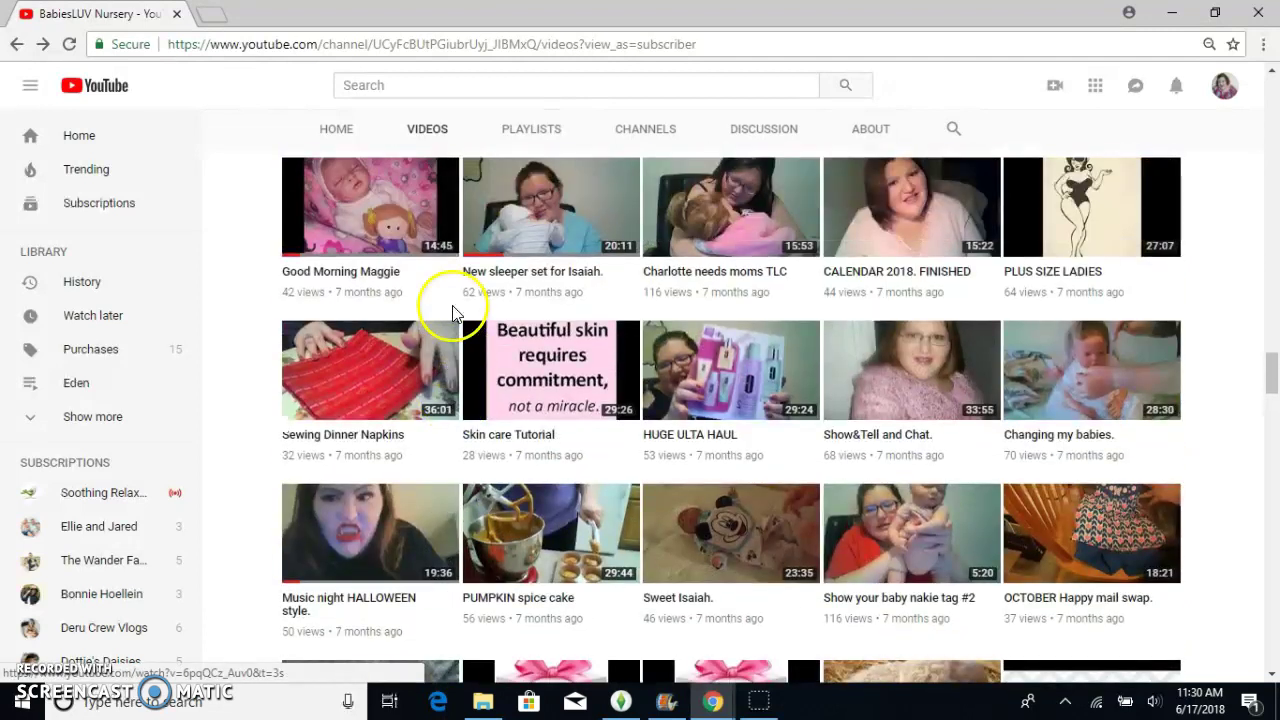
scroll(674, 355, up, 1)
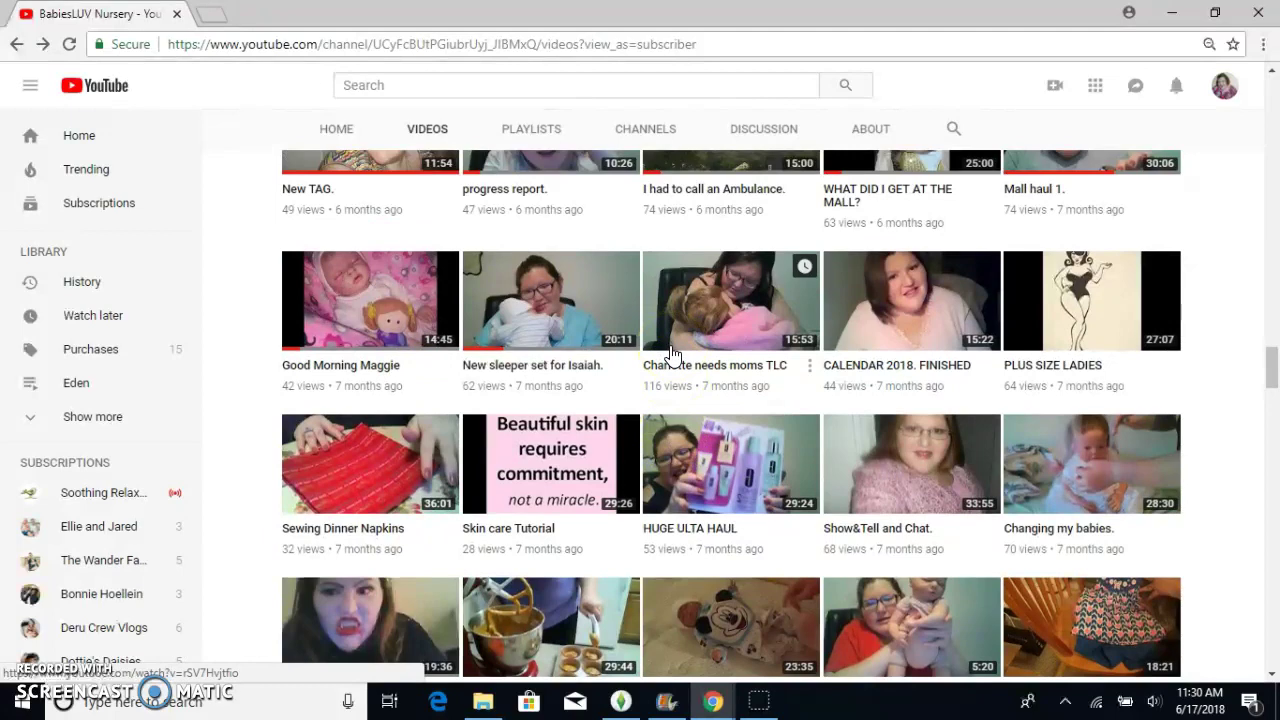
scroll(674, 355, up, 1)
scroll(674, 355, up, 2)
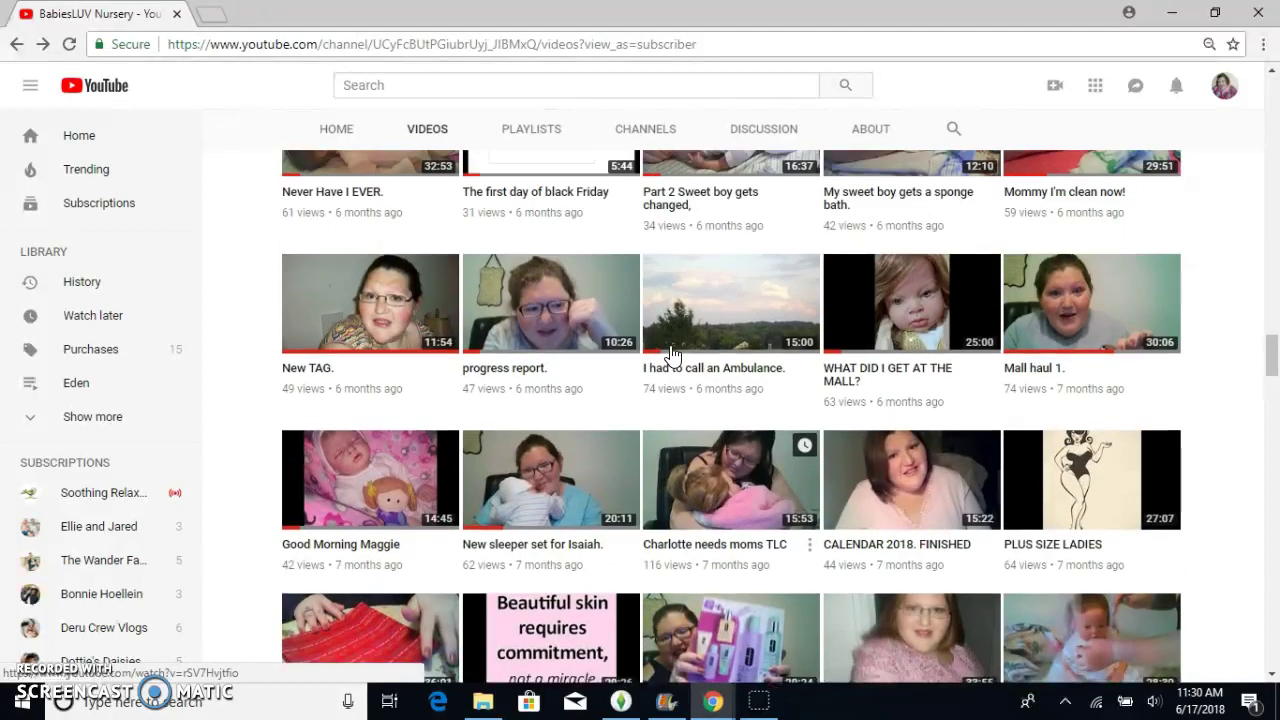
click(955, 280)
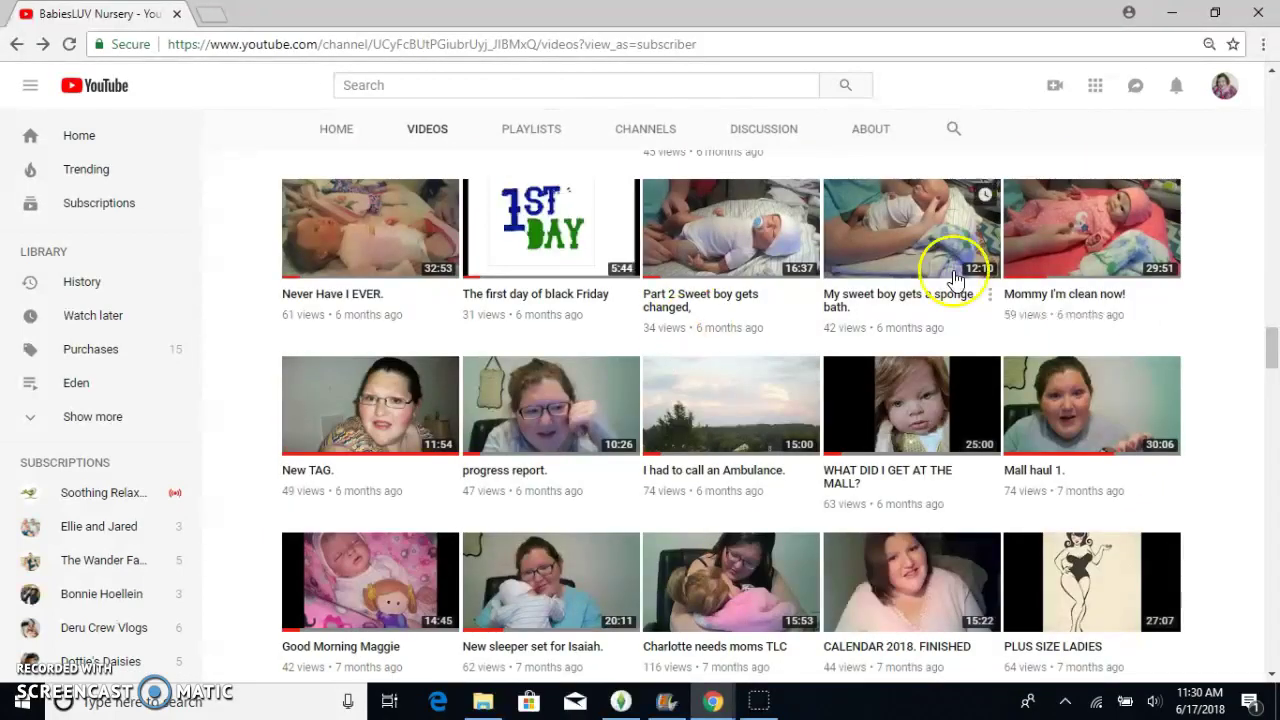
click(1097, 218)
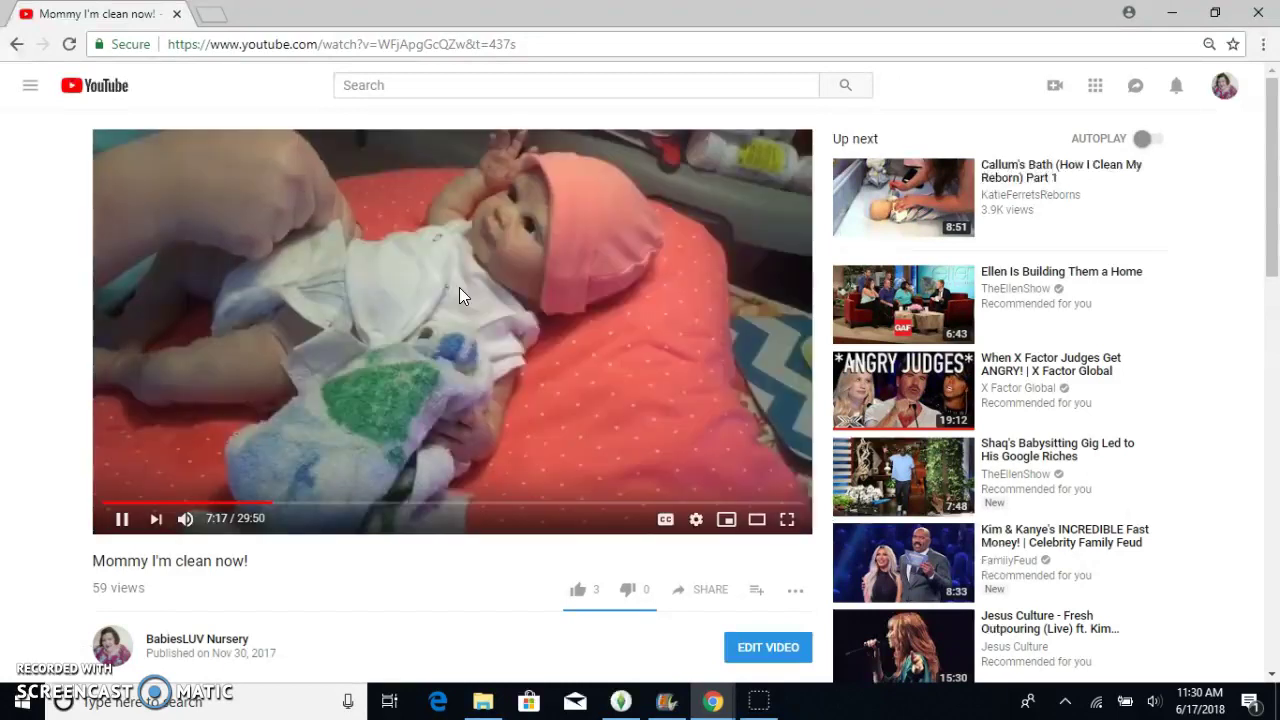
click(439, 275)
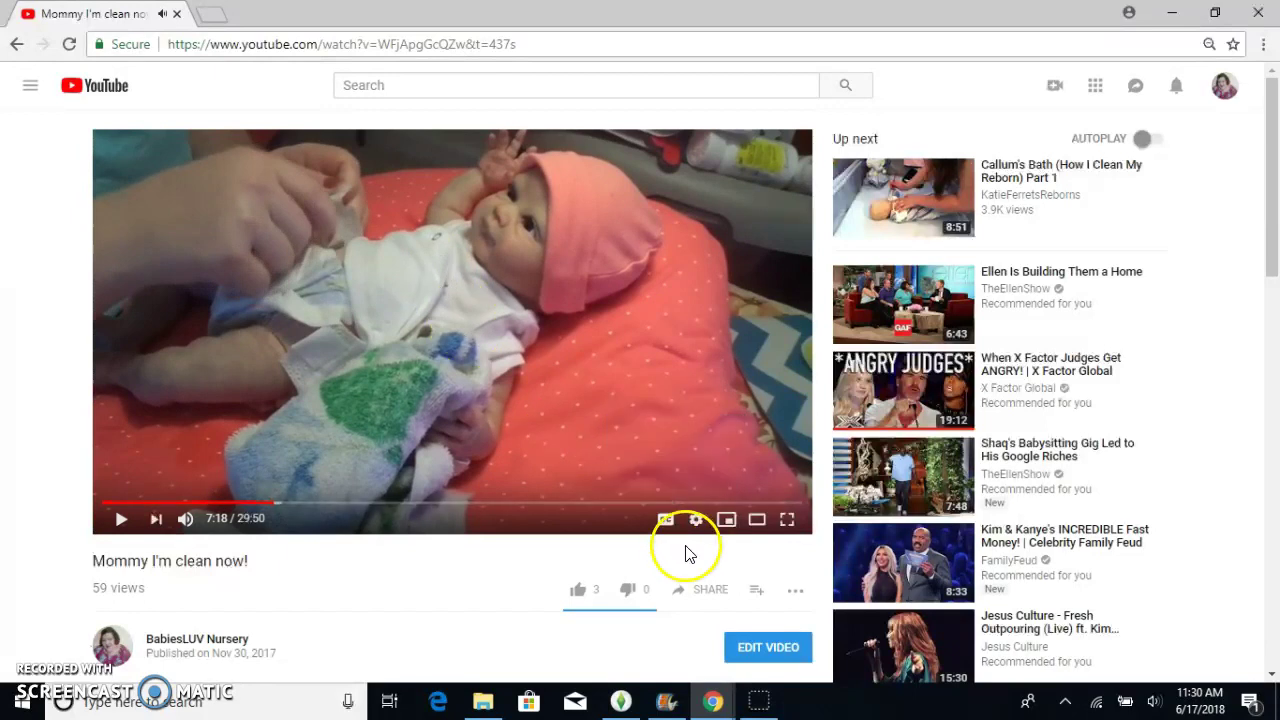
scroll(686, 553, down, 2)
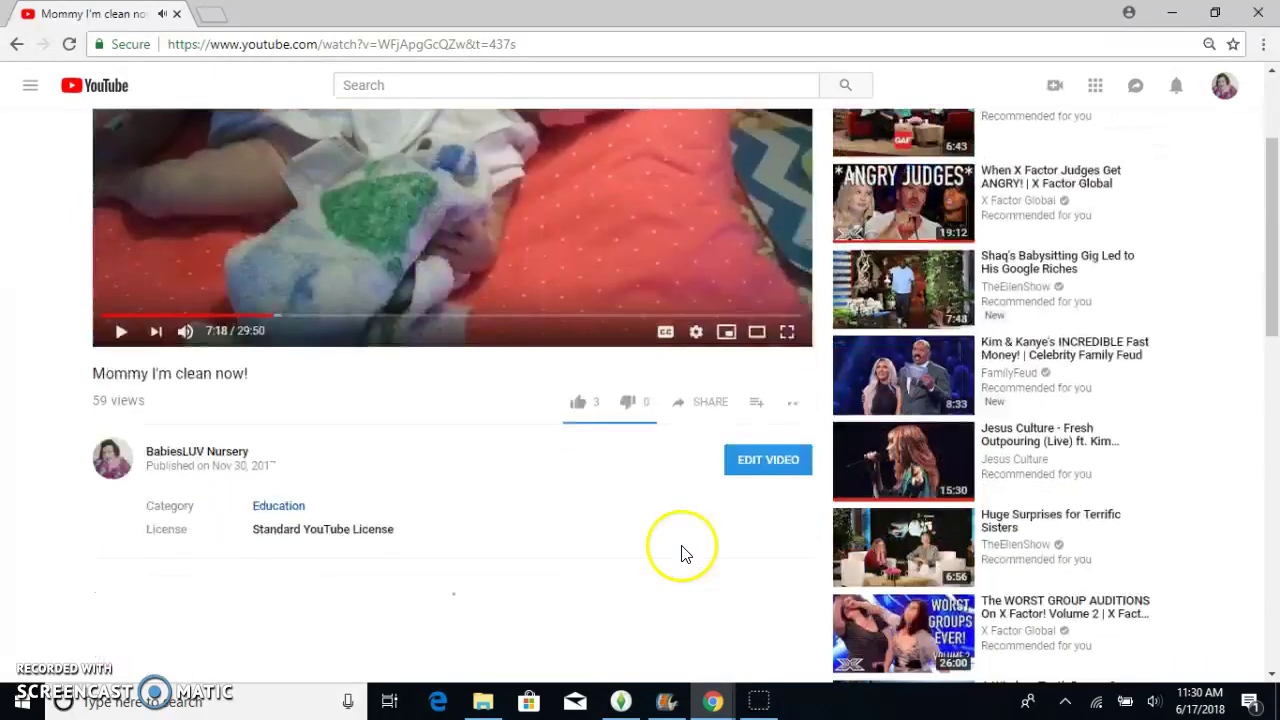
click(709, 406)
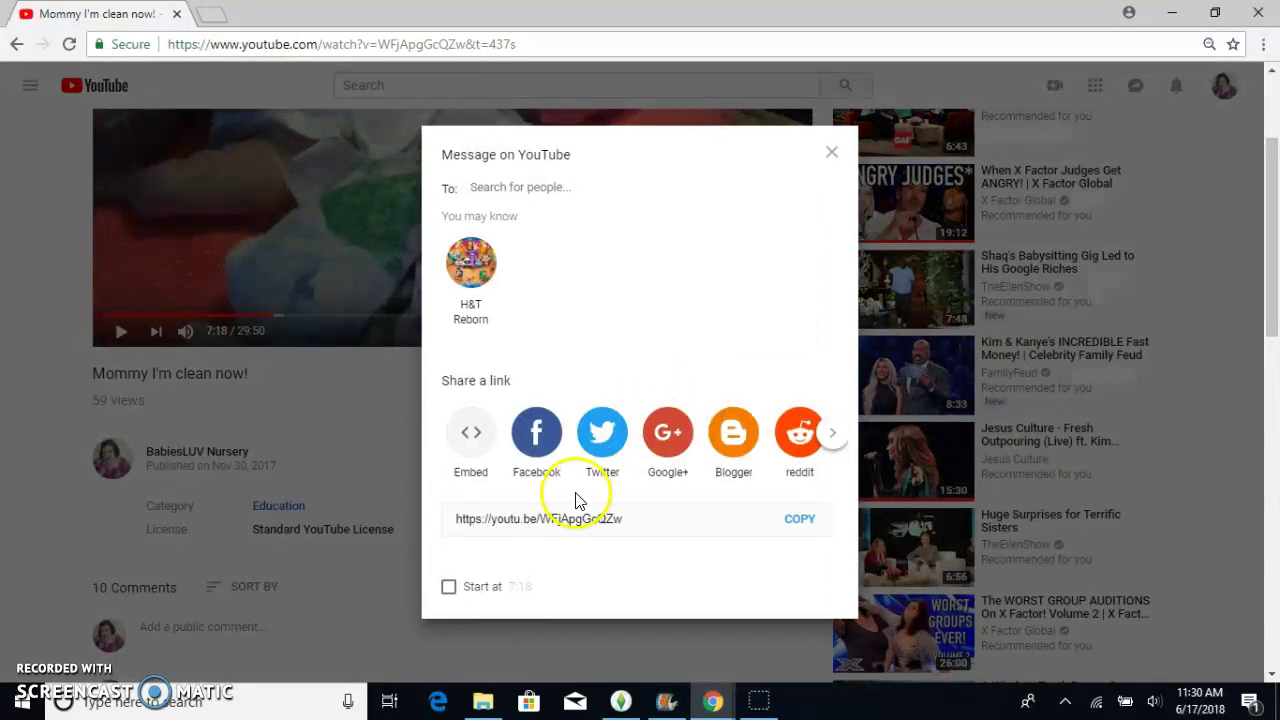
drag(630, 523, 480, 521)
click(456, 526)
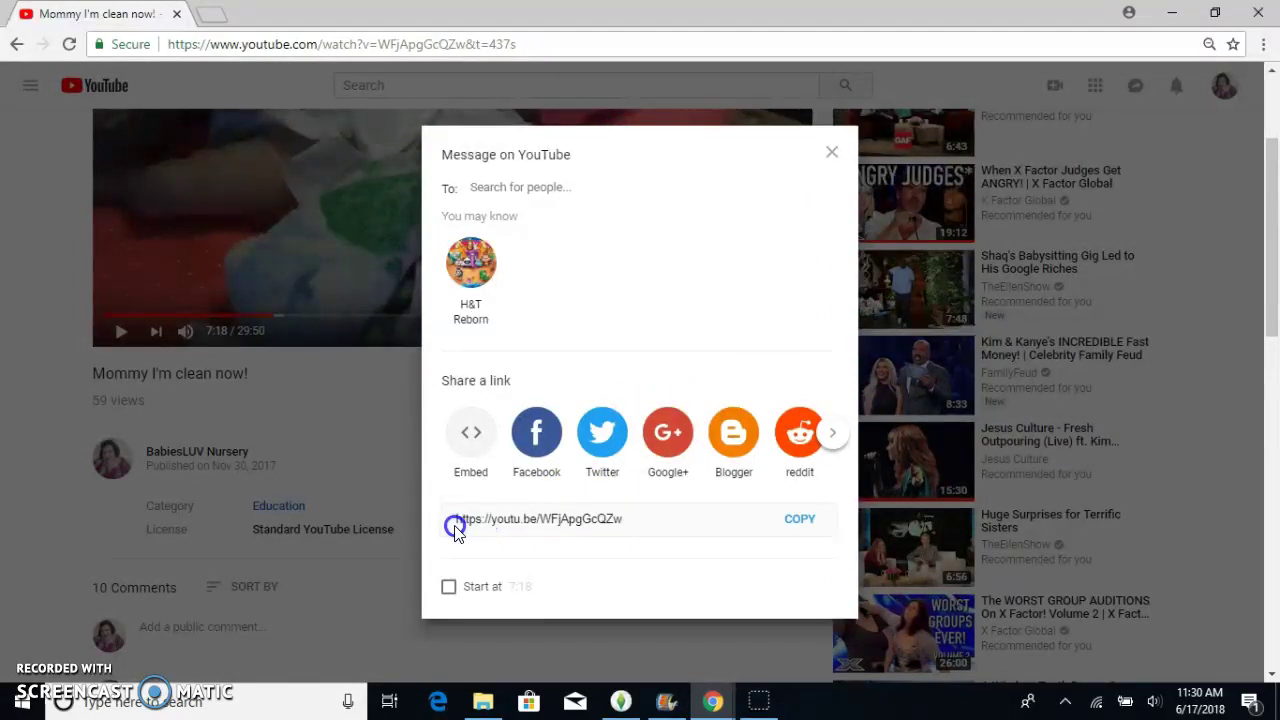
click(462, 514)
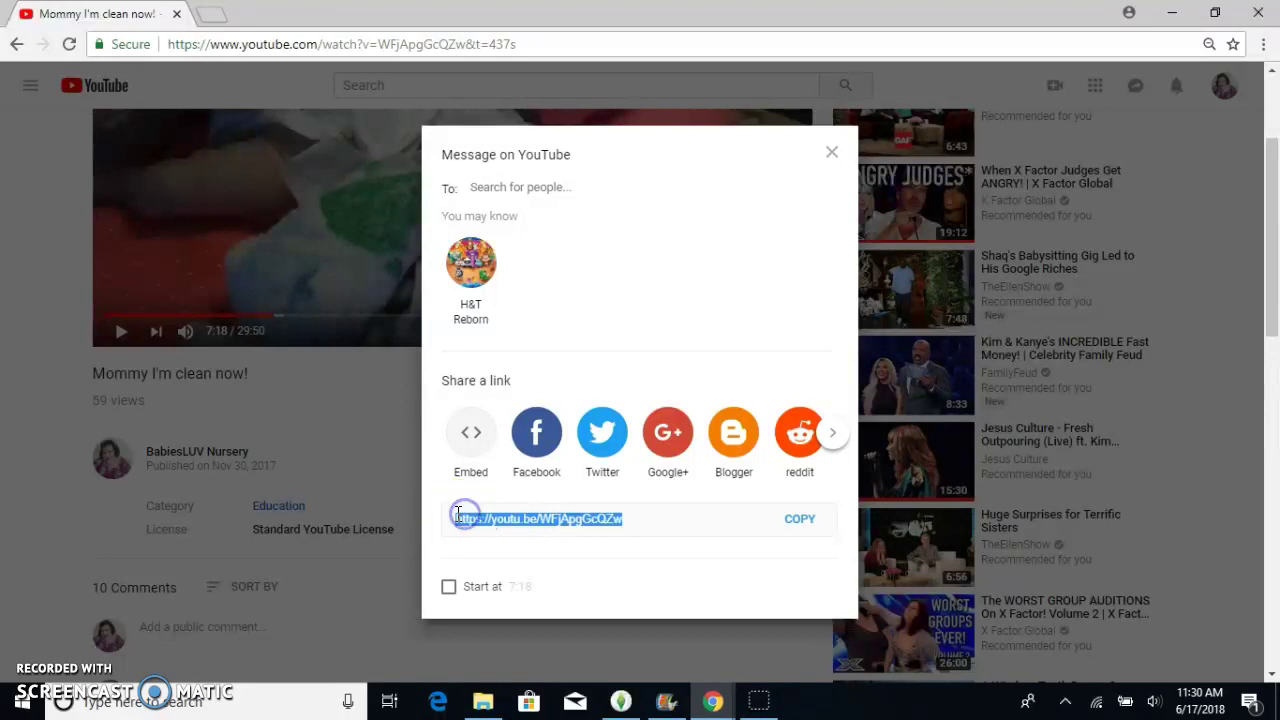
right_click(475, 523)
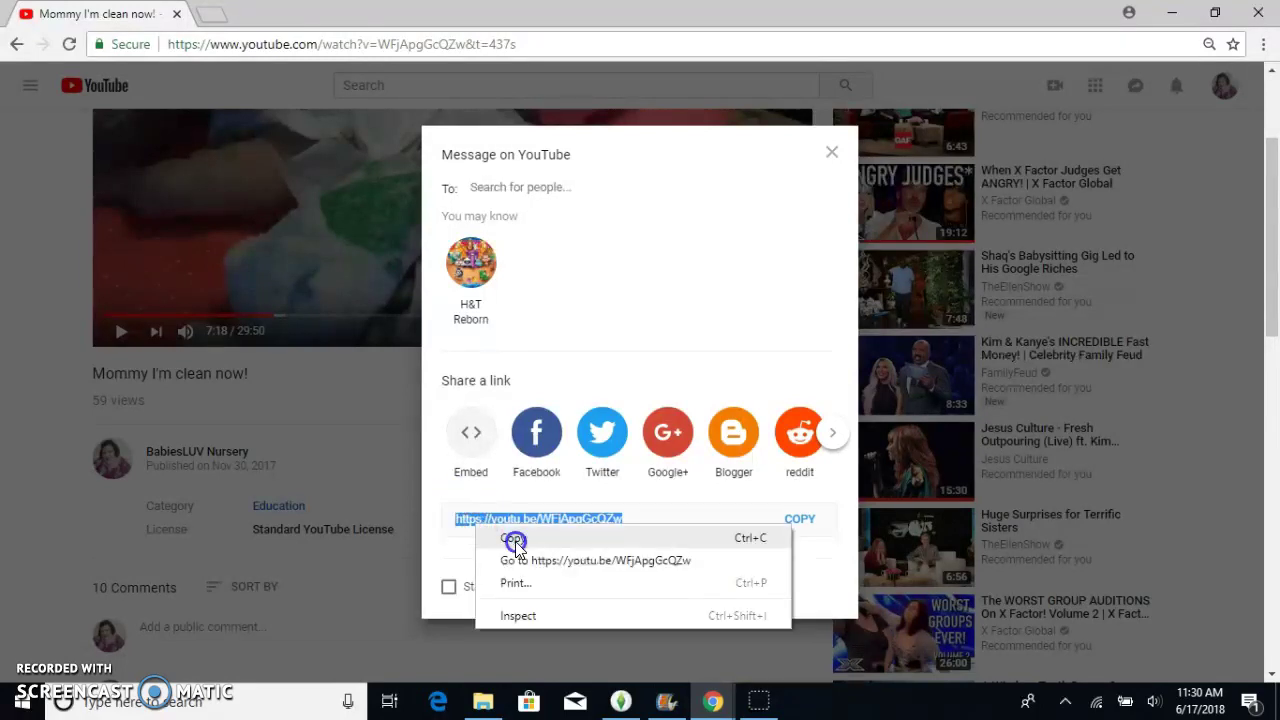
click(508, 535)
click(831, 153)
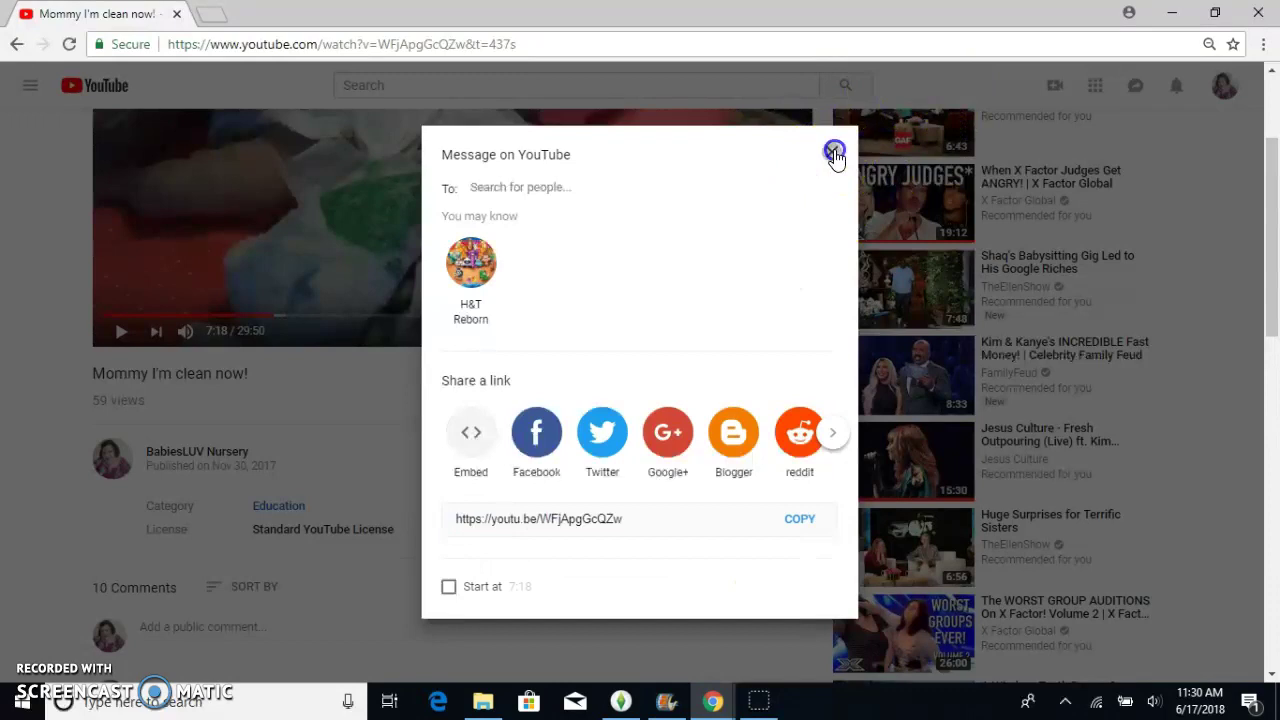
Step: Return to the channel's uploads list and browse the videos newer than "Mommy I'm clean now!"
click(17, 55)
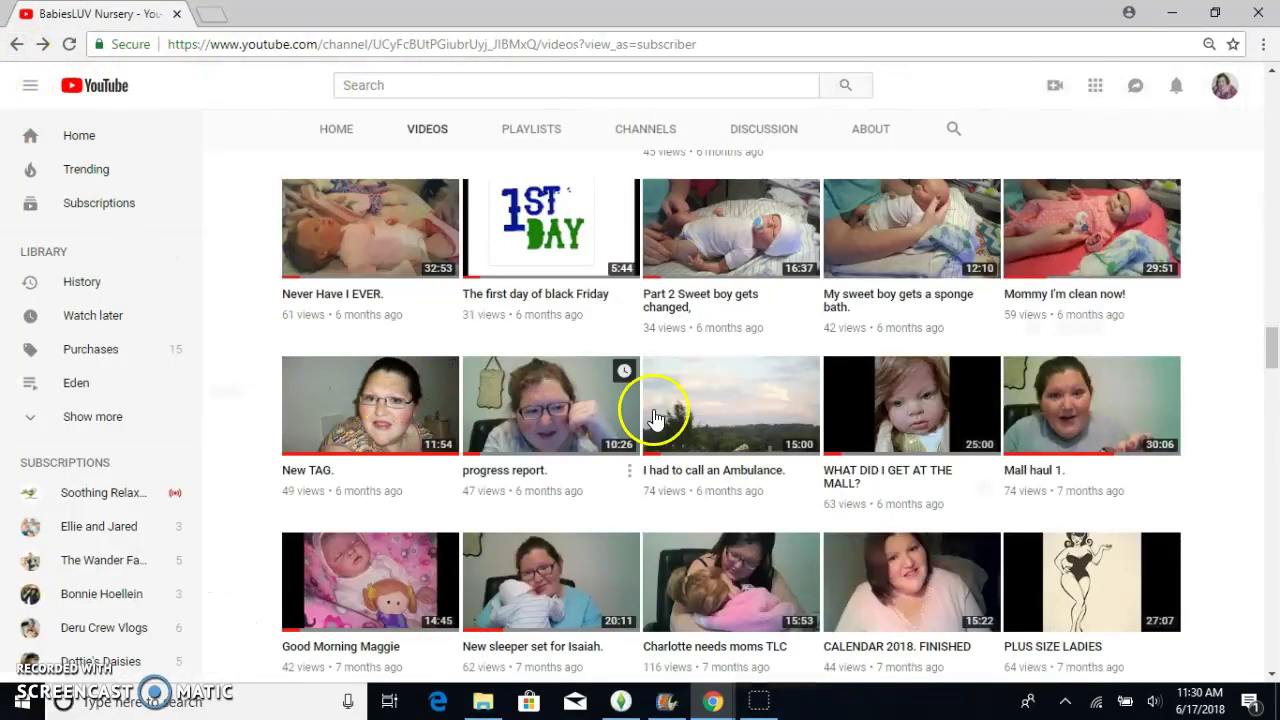
scroll(680, 408, up, 1)
scroll(698, 408, up, 1)
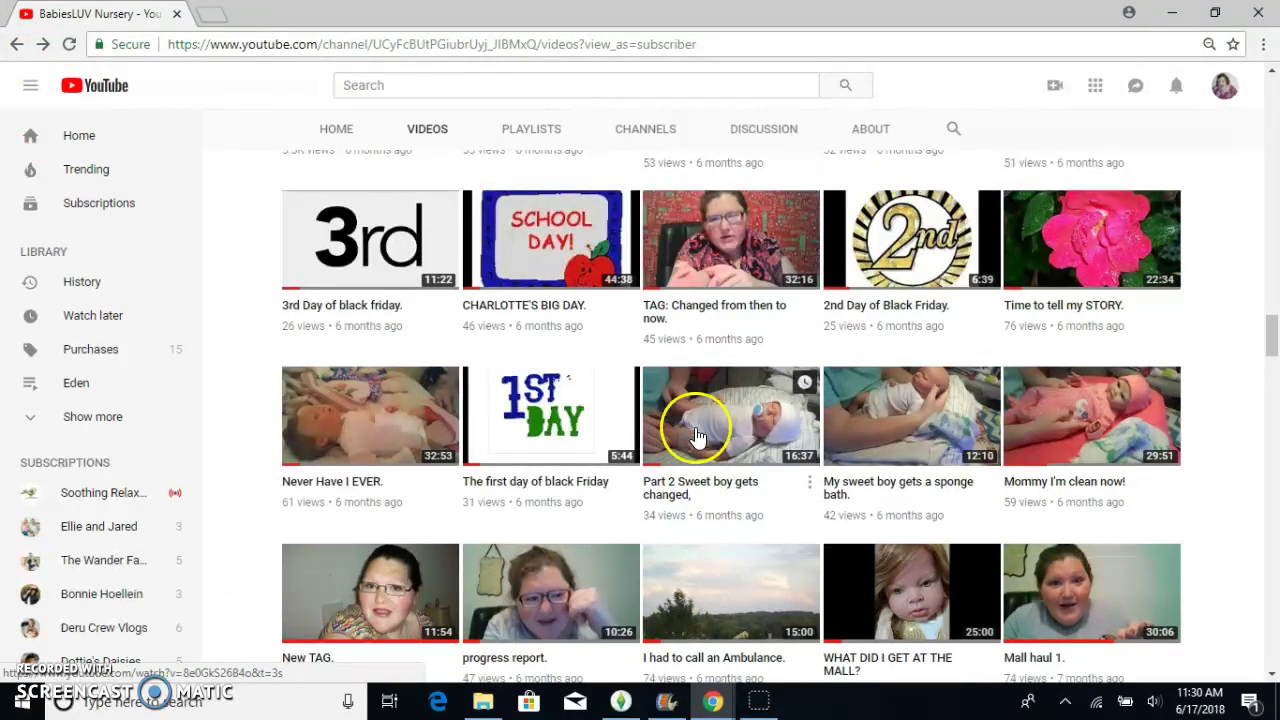
click(738, 705)
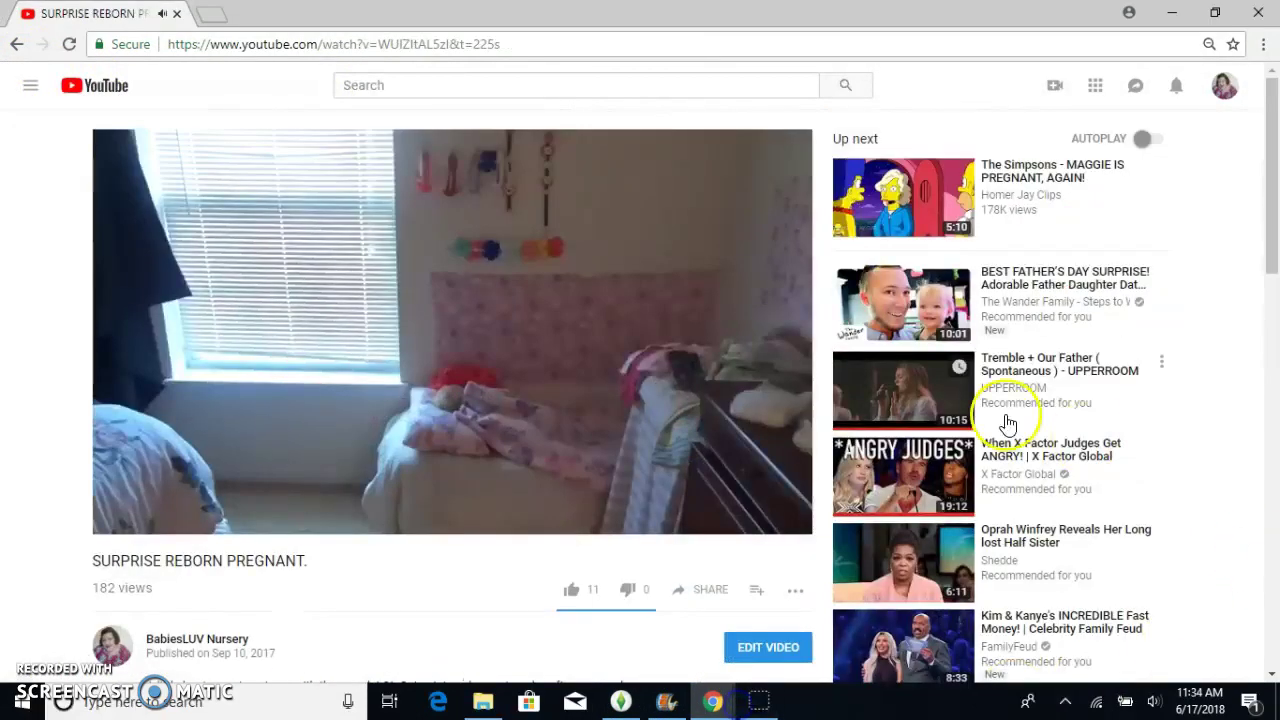
Step: Pause and resume the "SURPRISE REBORN PREGNANT." video, and rewind it to about 0:13
click(571, 333)
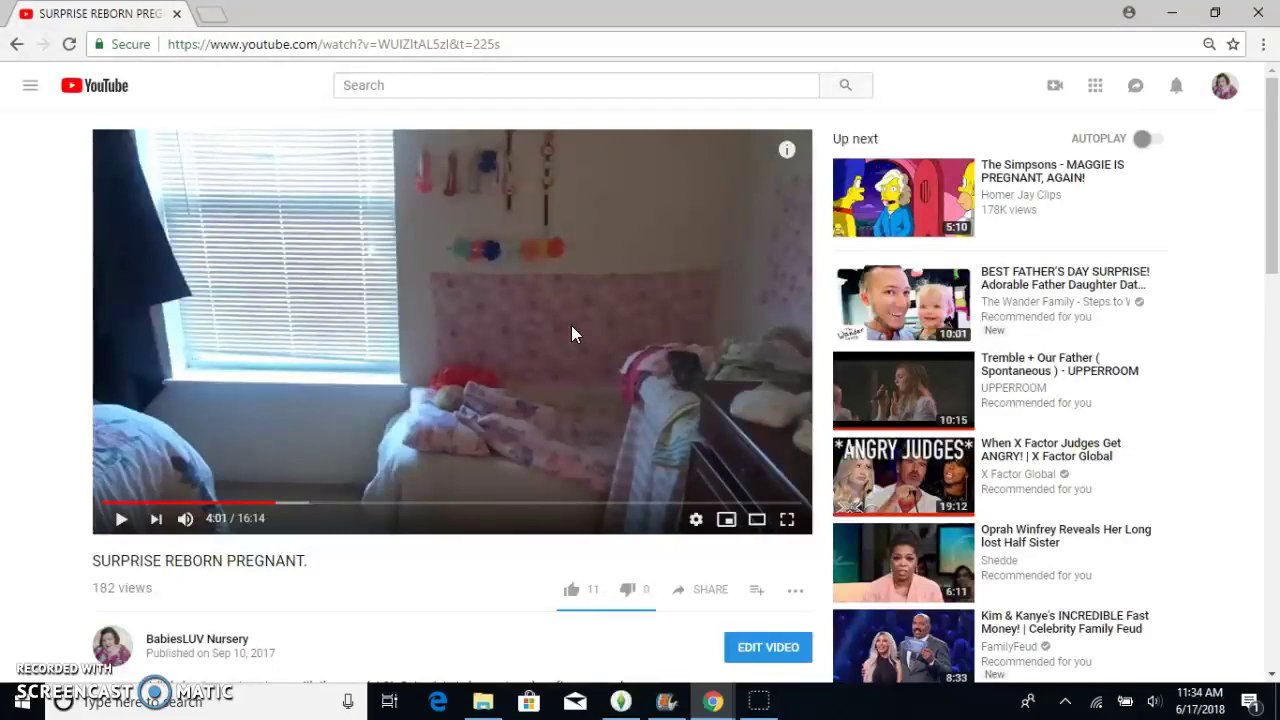
click(570, 330)
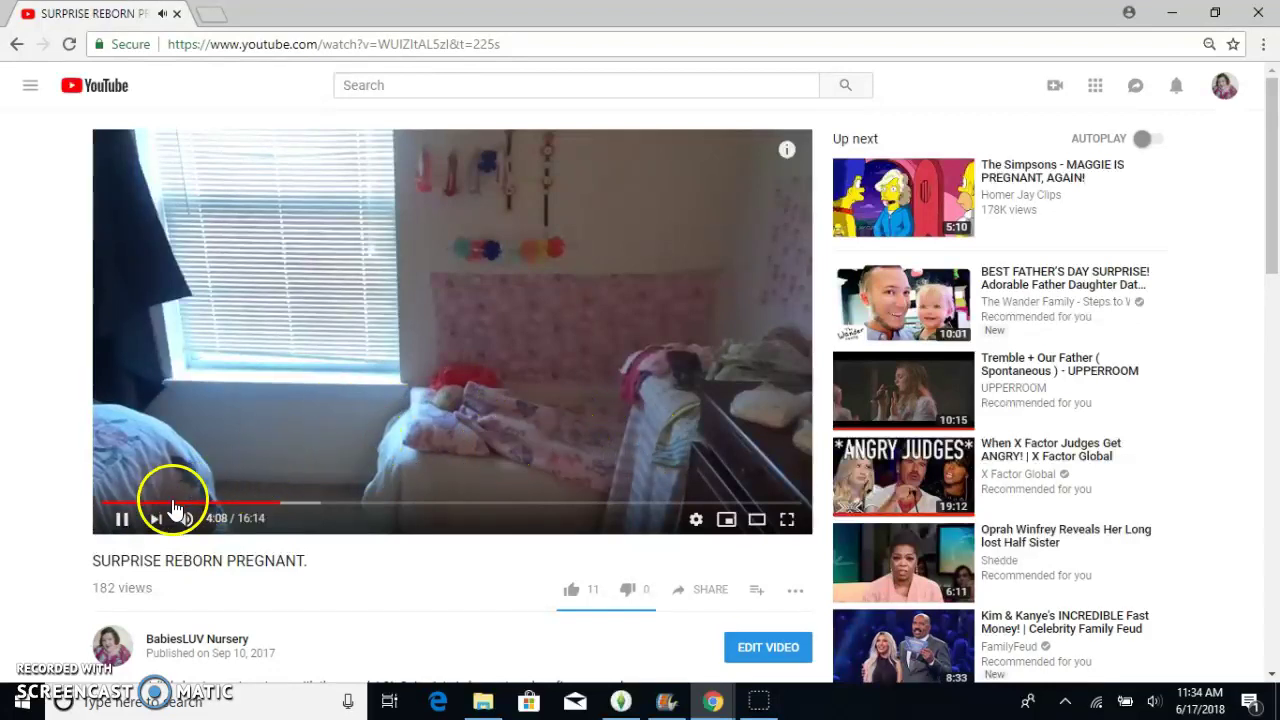
click(138, 489)
click(131, 497)
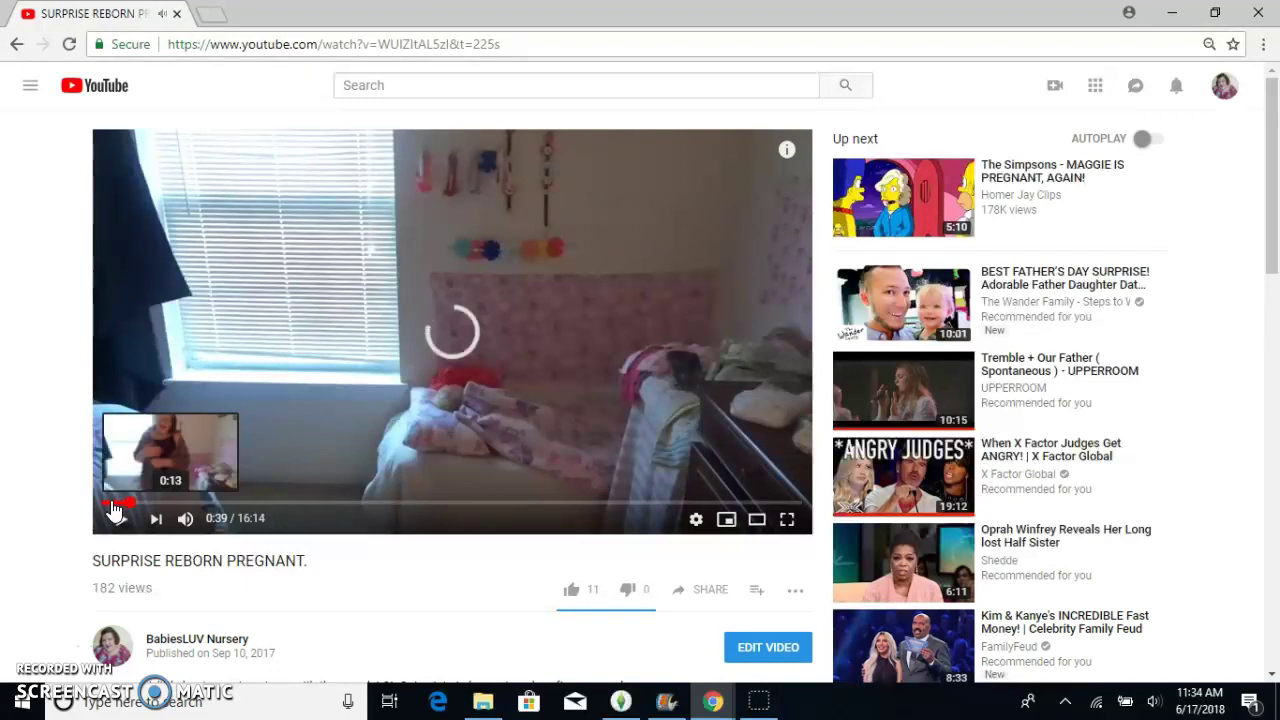
click(110, 502)
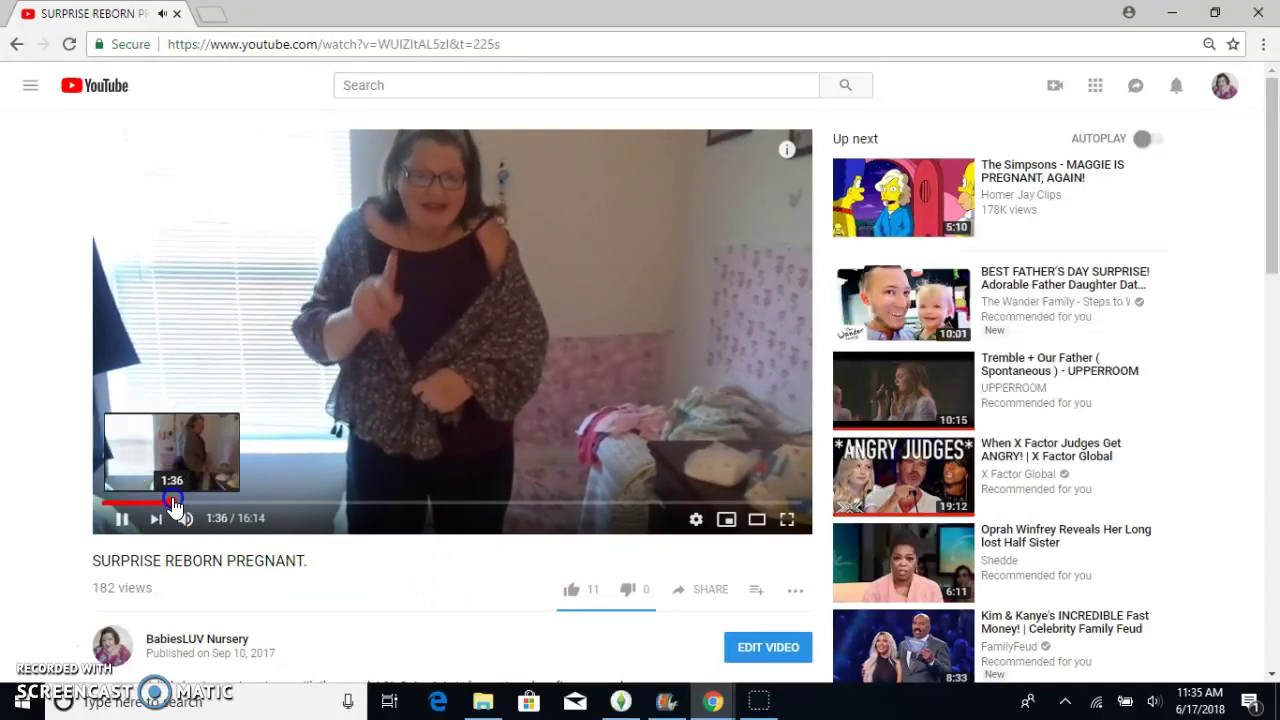
Step: Skip the "SURPRISE REBORN PREGNANT." video forward to about 1:36, watch the scene and pause playback at 1:47
drag(171, 505, 175, 505)
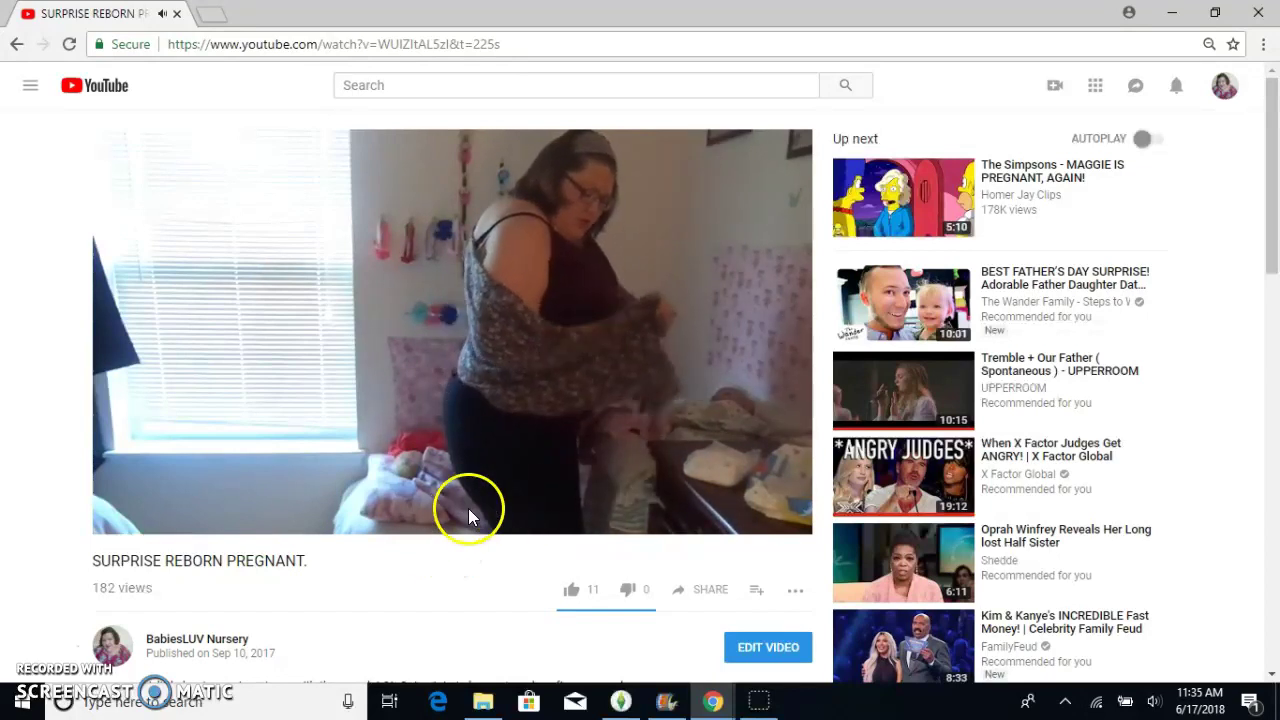
mouse_move(551, 482)
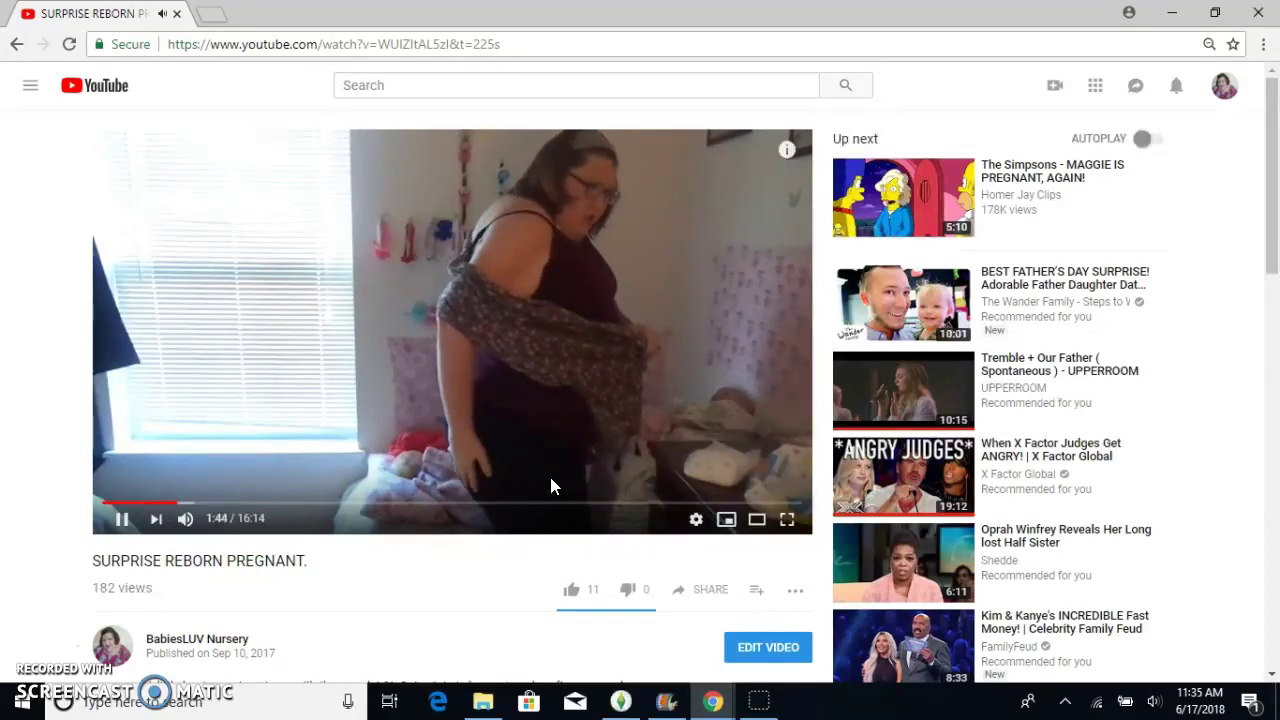
click(509, 372)
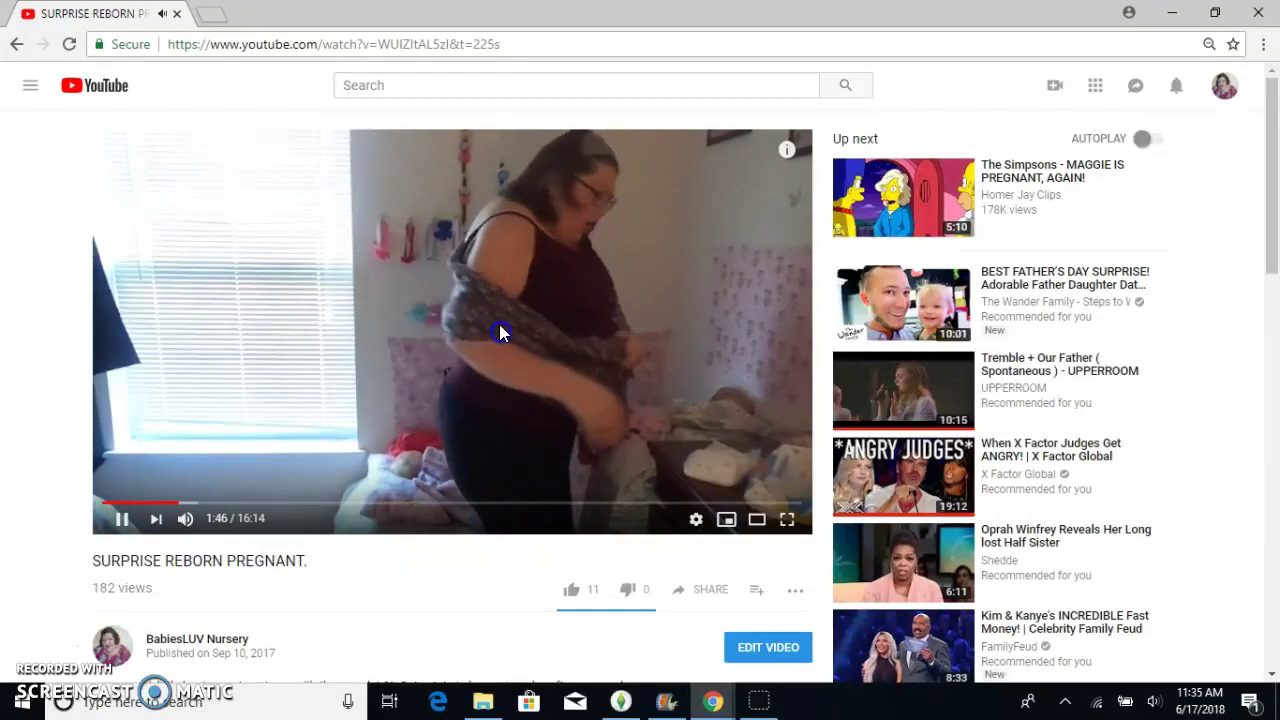
click(499, 323)
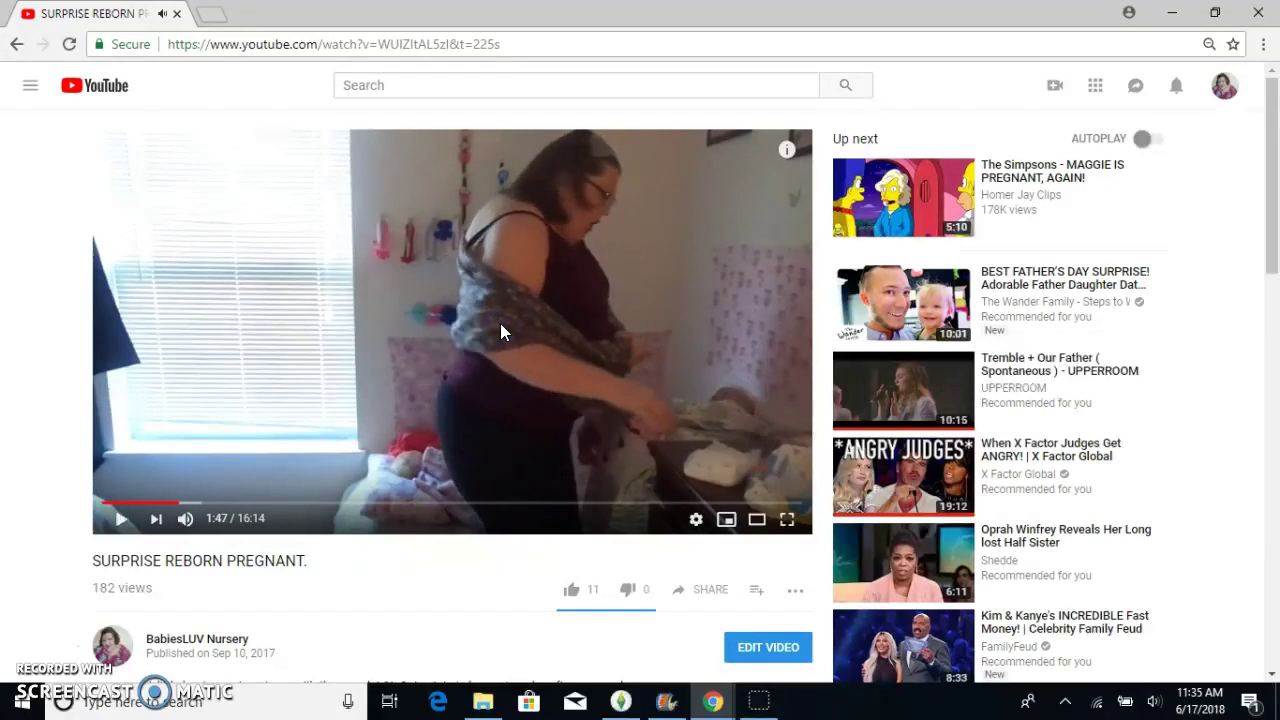